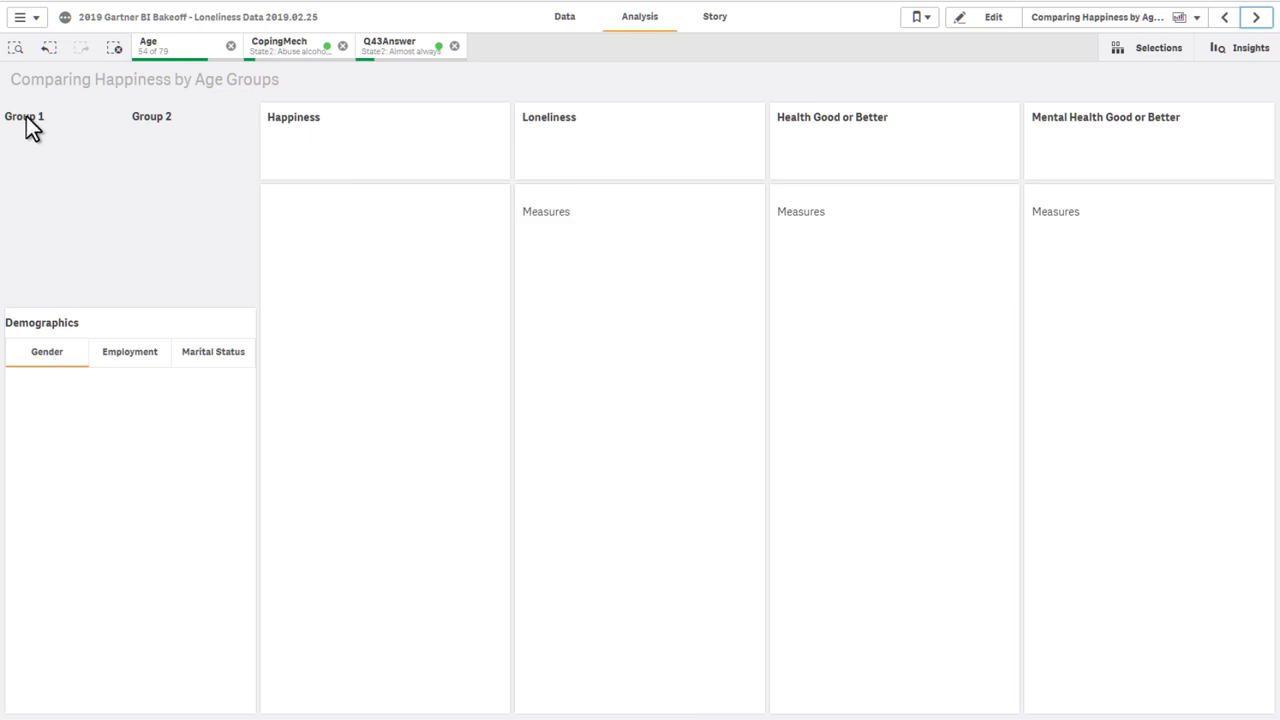
Clear all existing selections and filter Age Category to Young for Group 1 and Seniors for Group 2
click(116, 48)
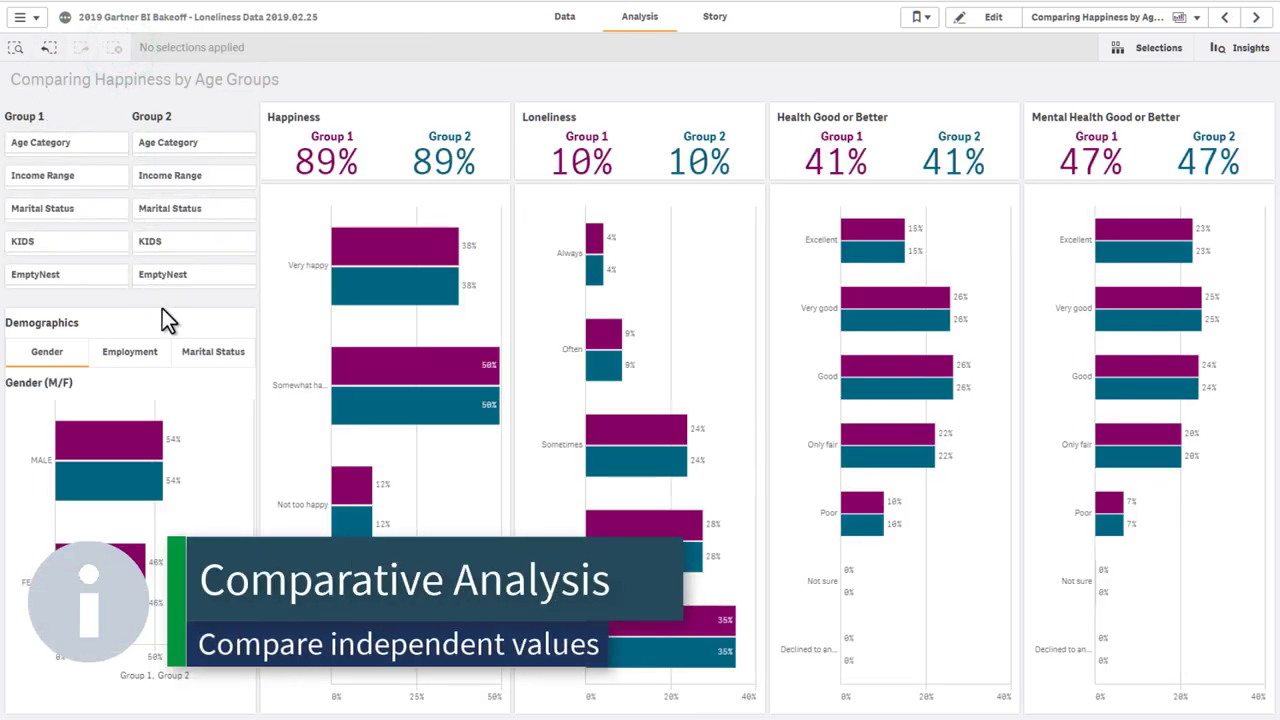
click(88, 158)
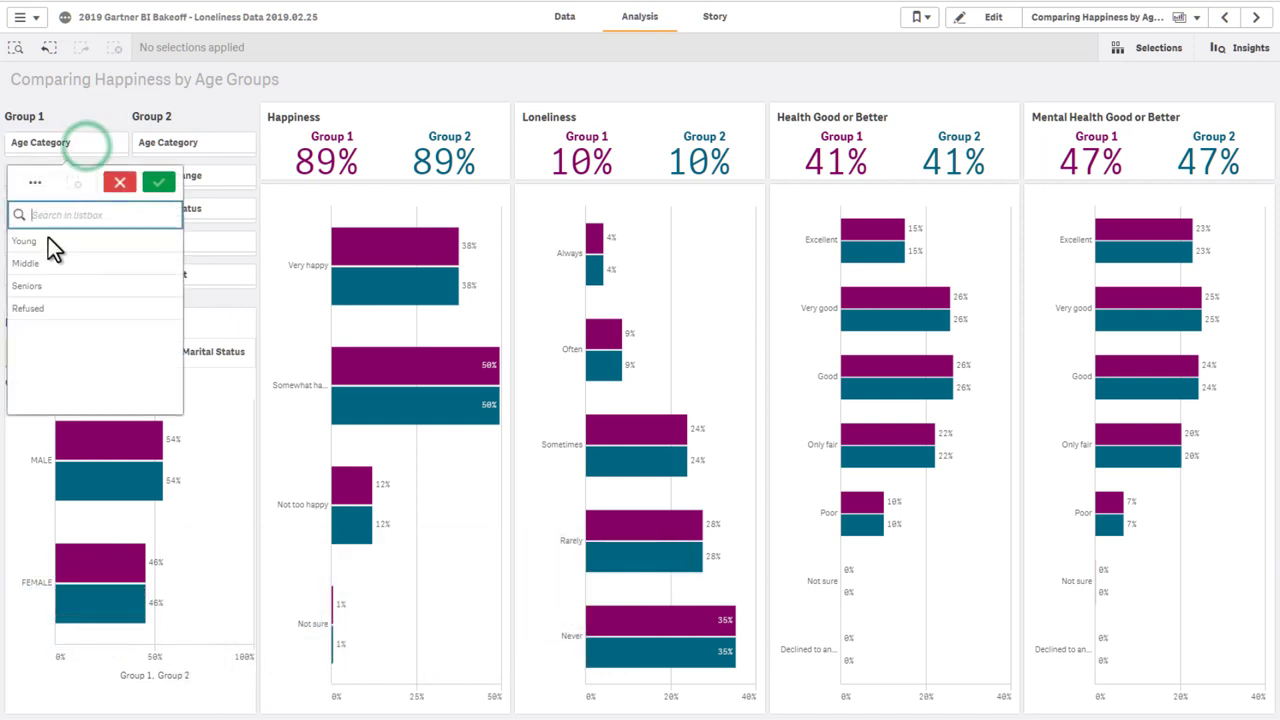
click(40, 242)
click(166, 147)
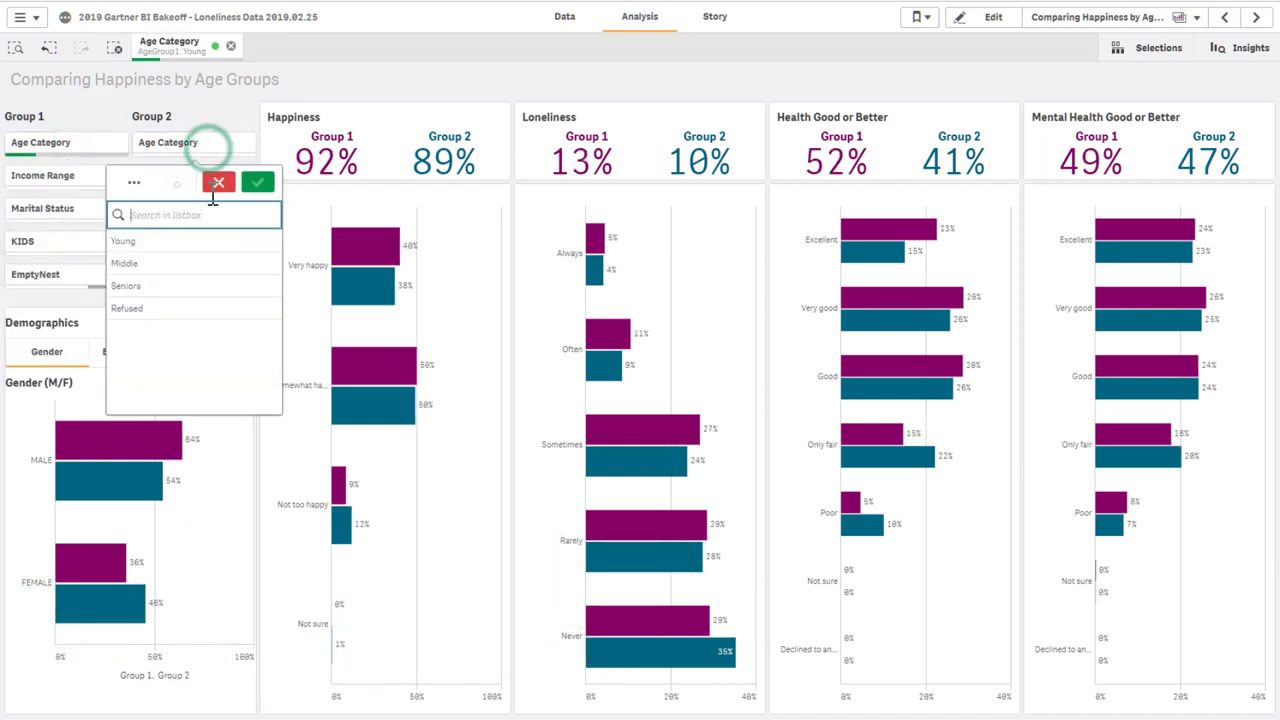
click(168, 288)
click(257, 182)
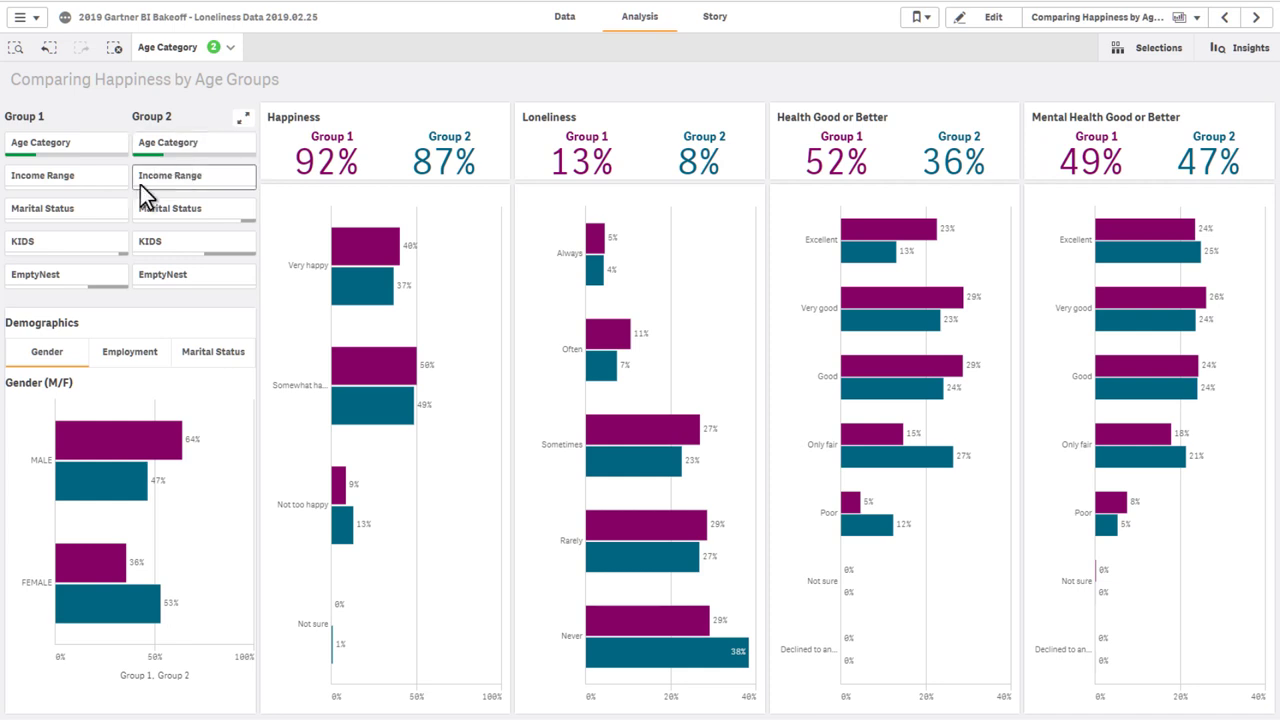
Filter Marital Status to Married for Group 1 and Divorced for Group 2
click(72, 212)
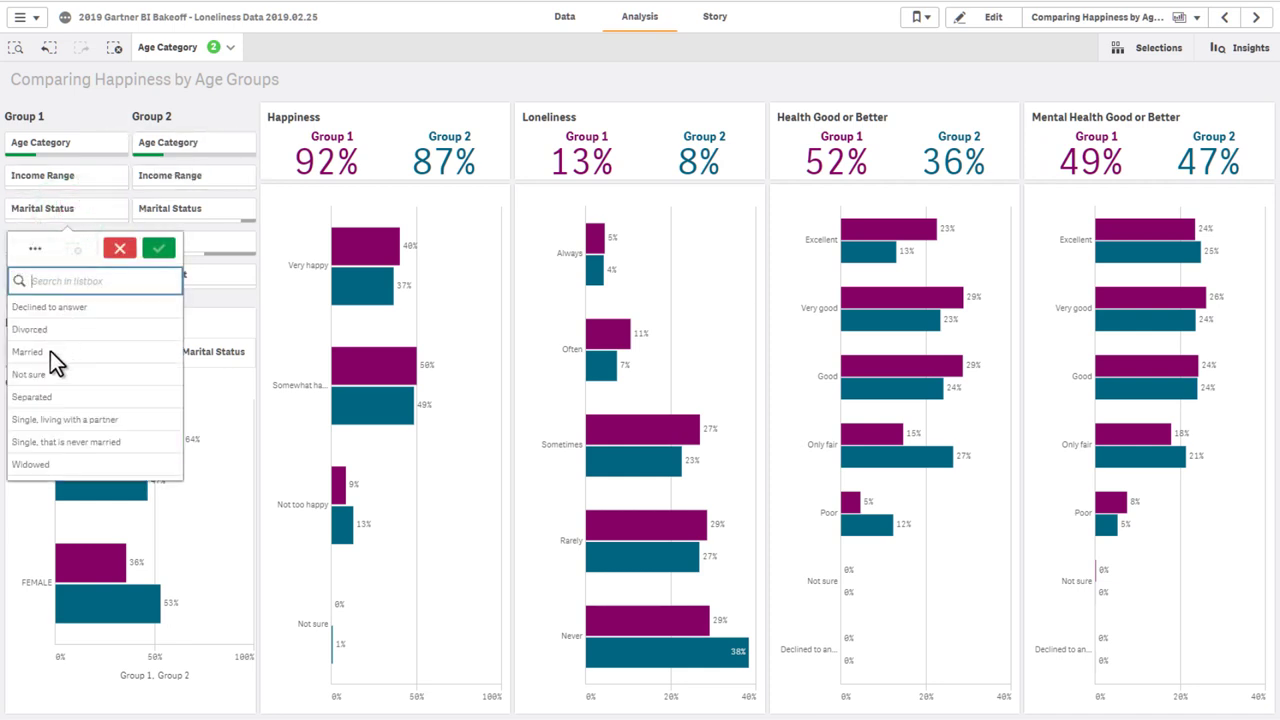
click(60, 352)
click(189, 210)
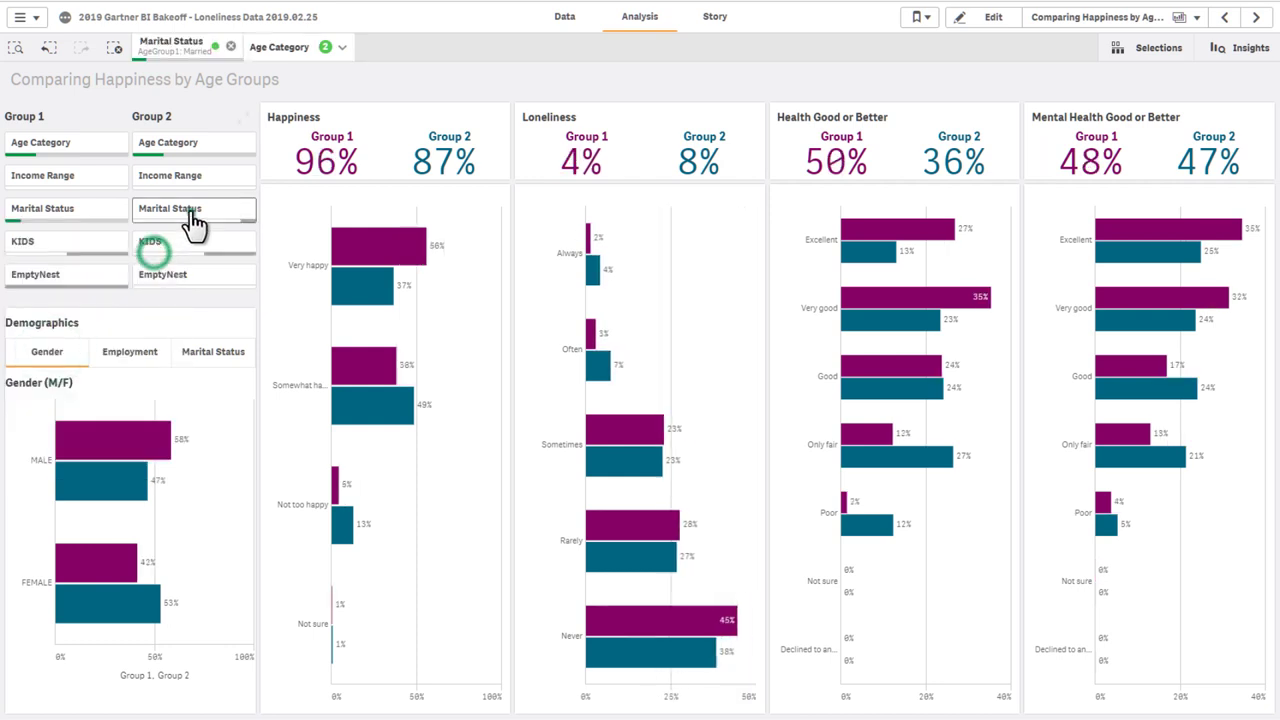
click(145, 331)
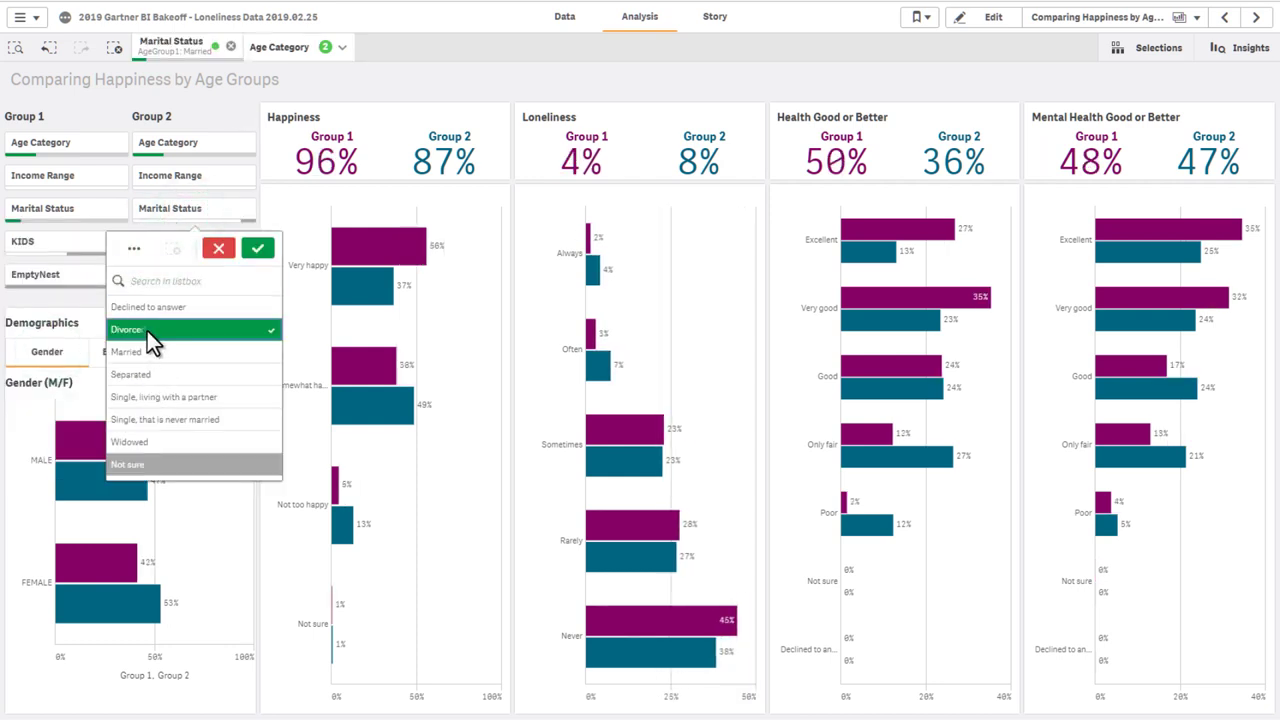
click(258, 249)
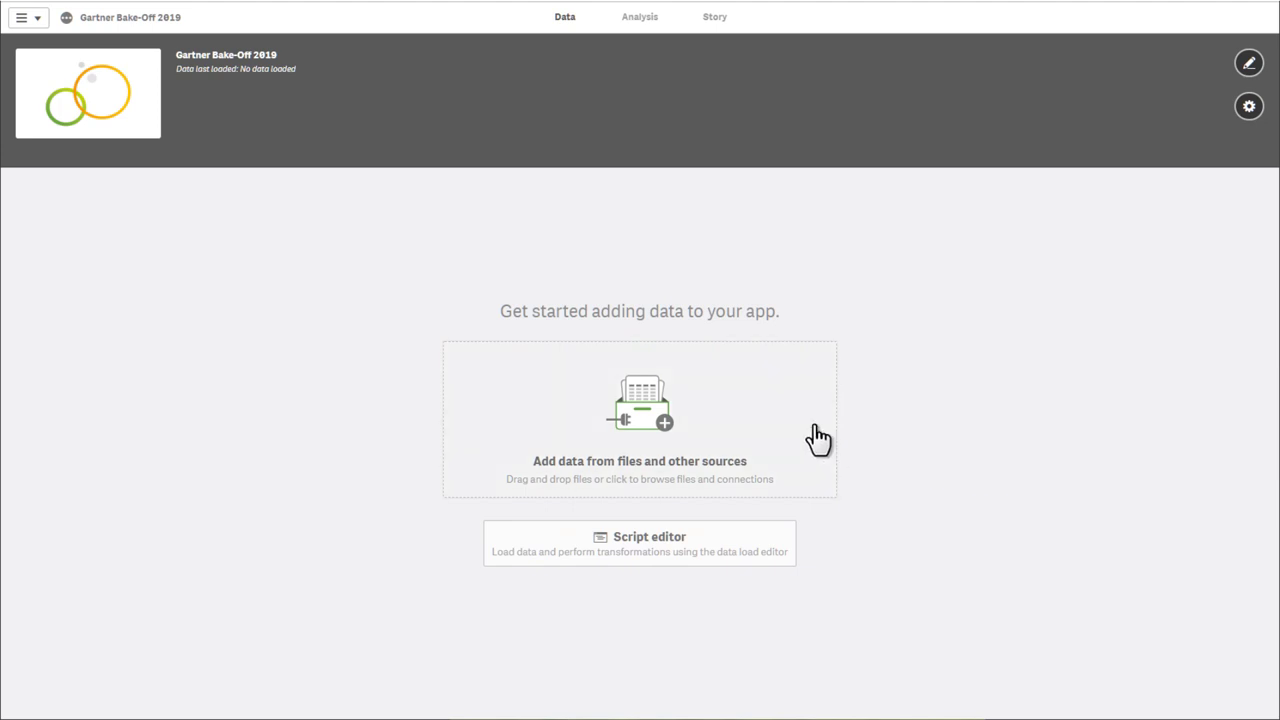
Add the Wave 8 table of GartnerConsumerValues2017.xlsx from the shared DemoData folder to the Gartner Bake-Off 2019 app, reviewing its fields first
click(590, 396)
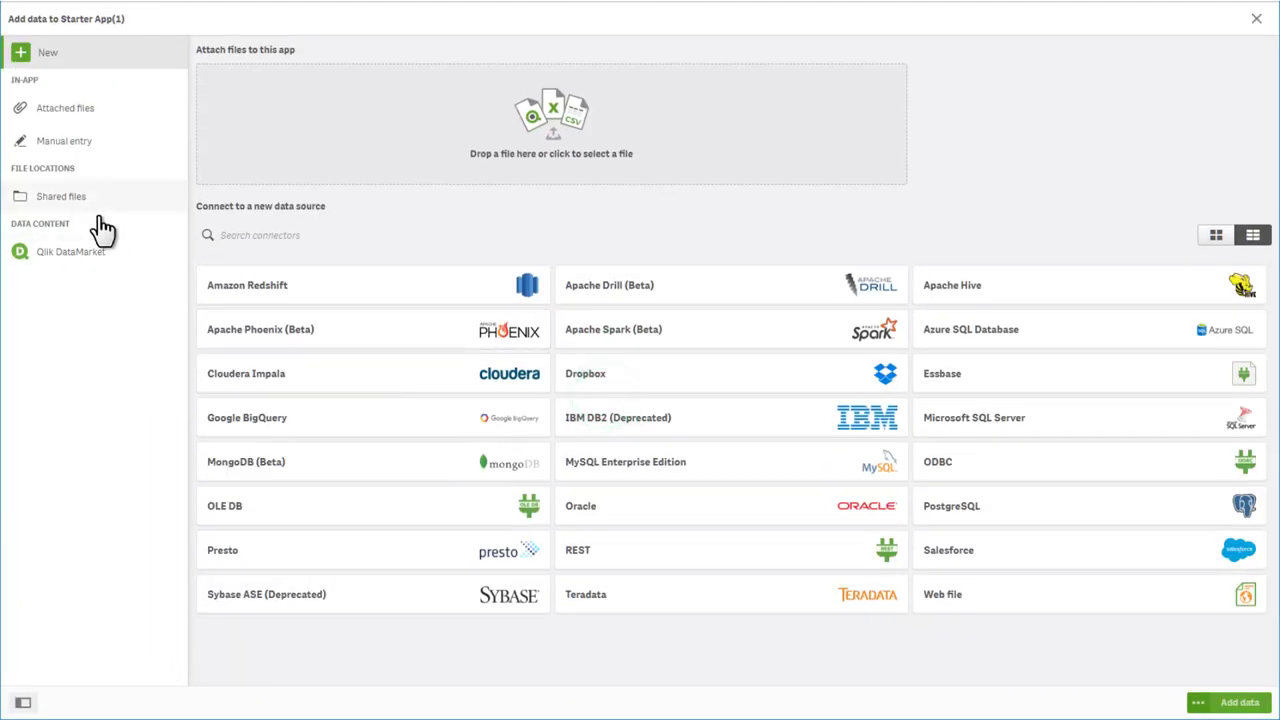
click(52, 198)
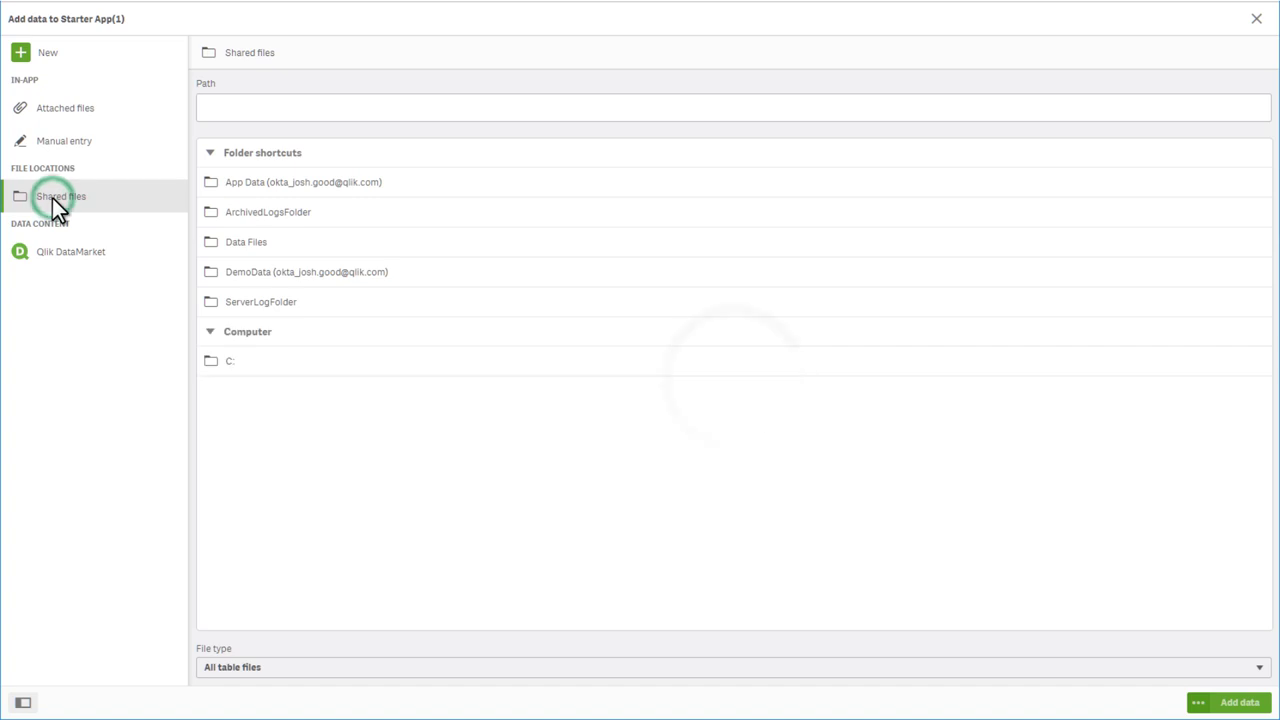
click(329, 273)
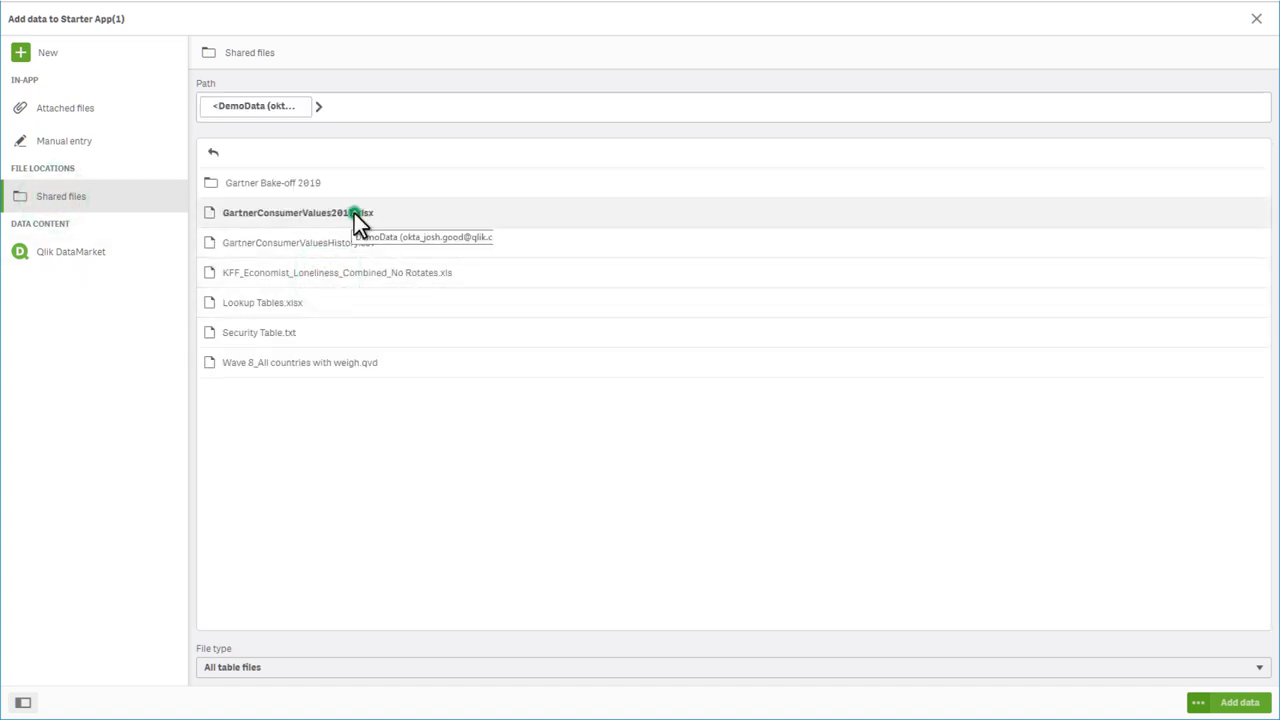
click(354, 213)
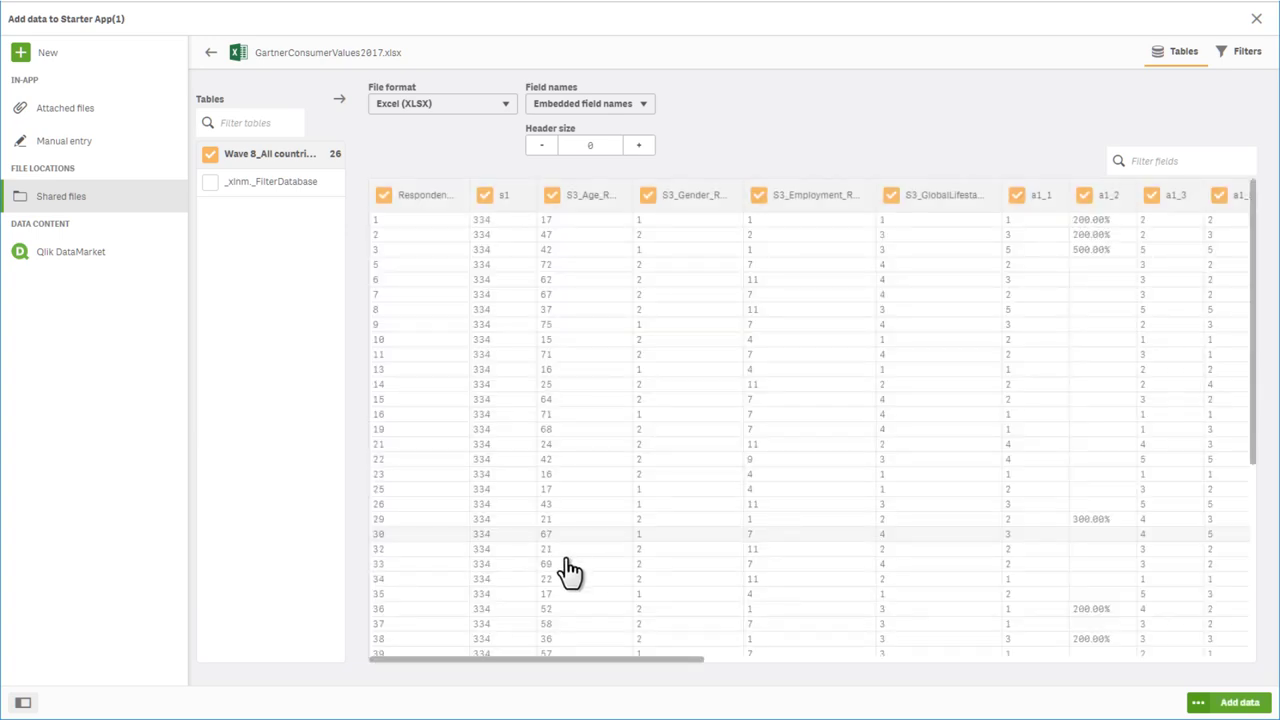
drag(501, 659, 960, 658)
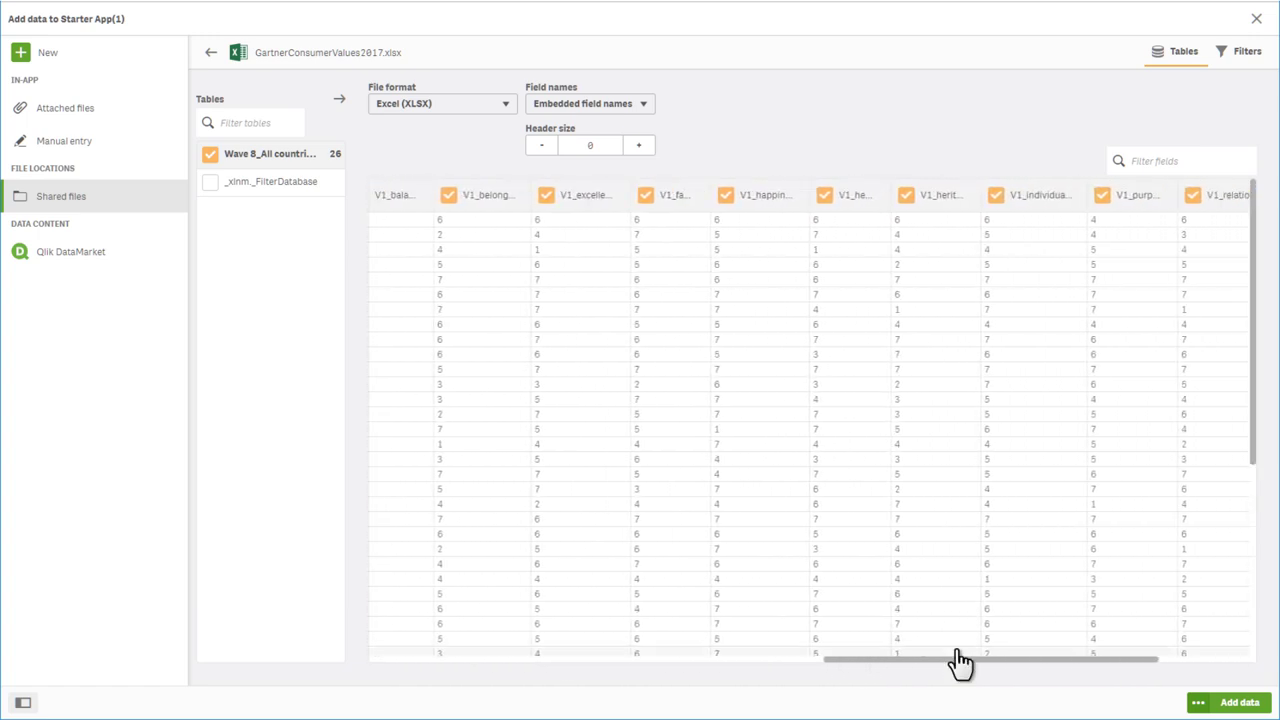
click(1245, 704)
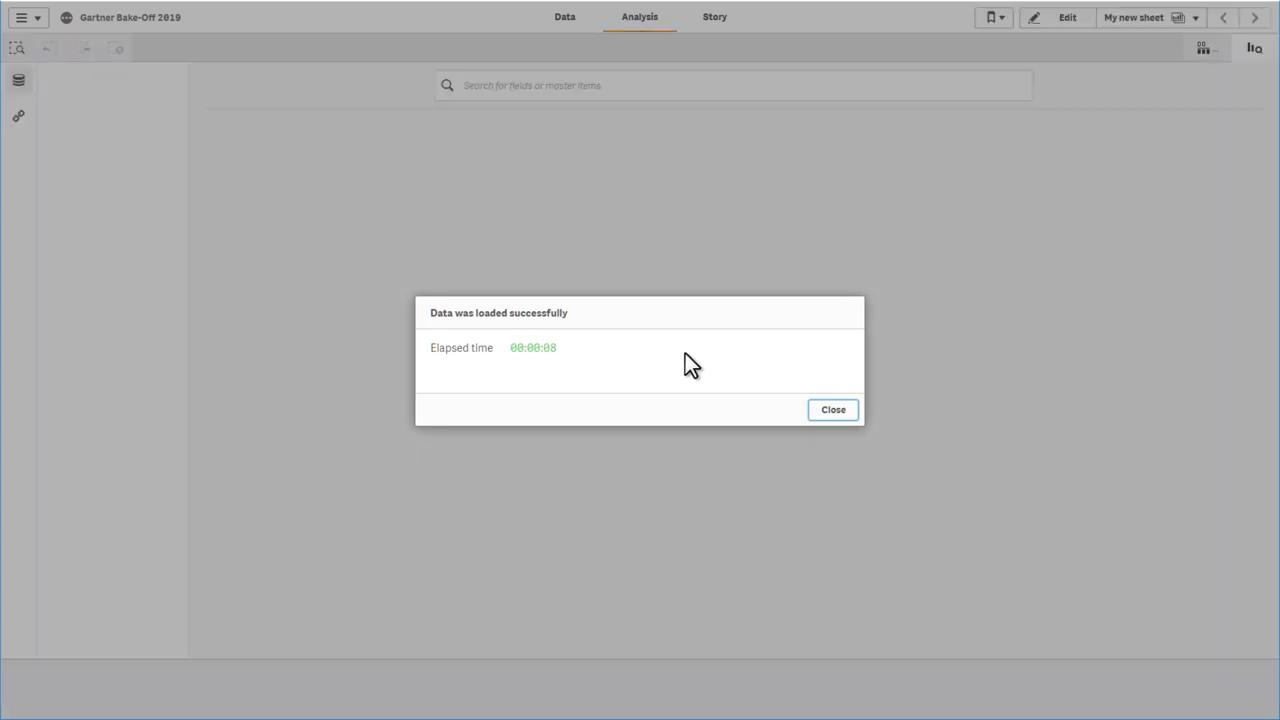
Generate insights from the loaded data and add the avg(a2_2) and avg(a1_2) comparison for S3_Age_Rspt to My new sheet
click(833, 415)
click(728, 428)
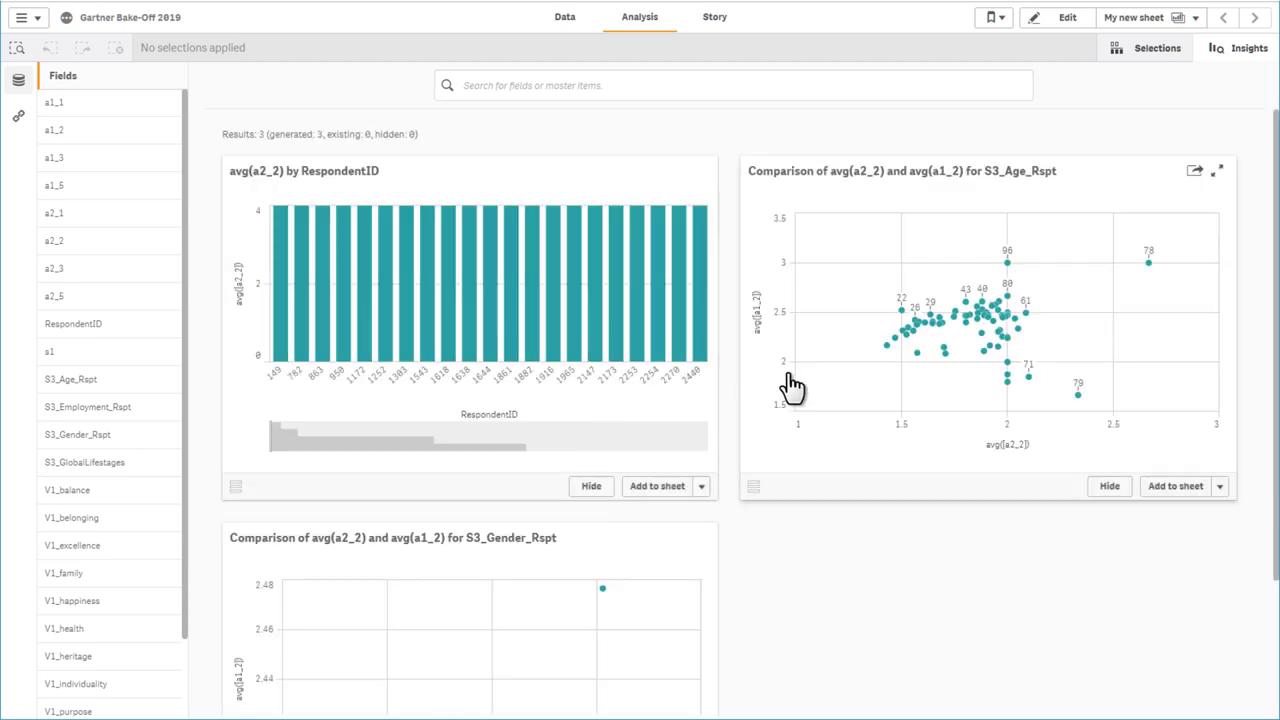
click(1177, 487)
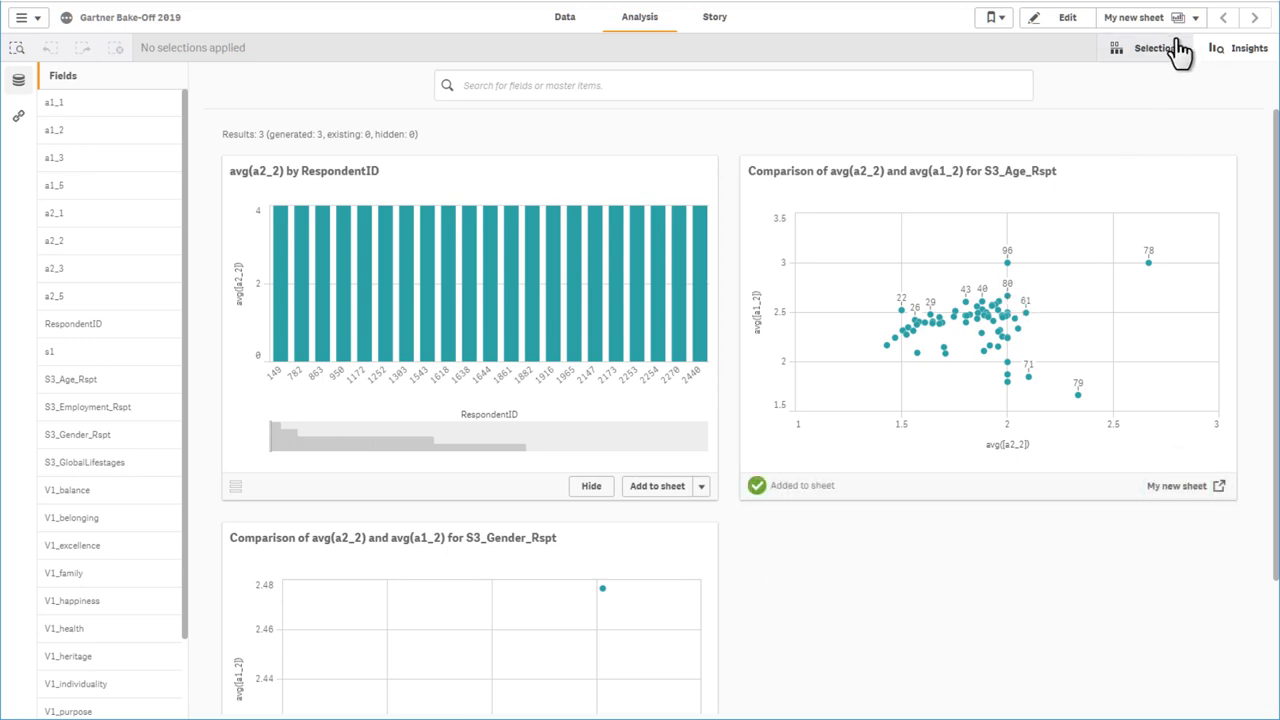
Edit My new sheet and create a master measure named Change in Outlook with the expression avg(a1_3-a2_3)
click(1052, 20)
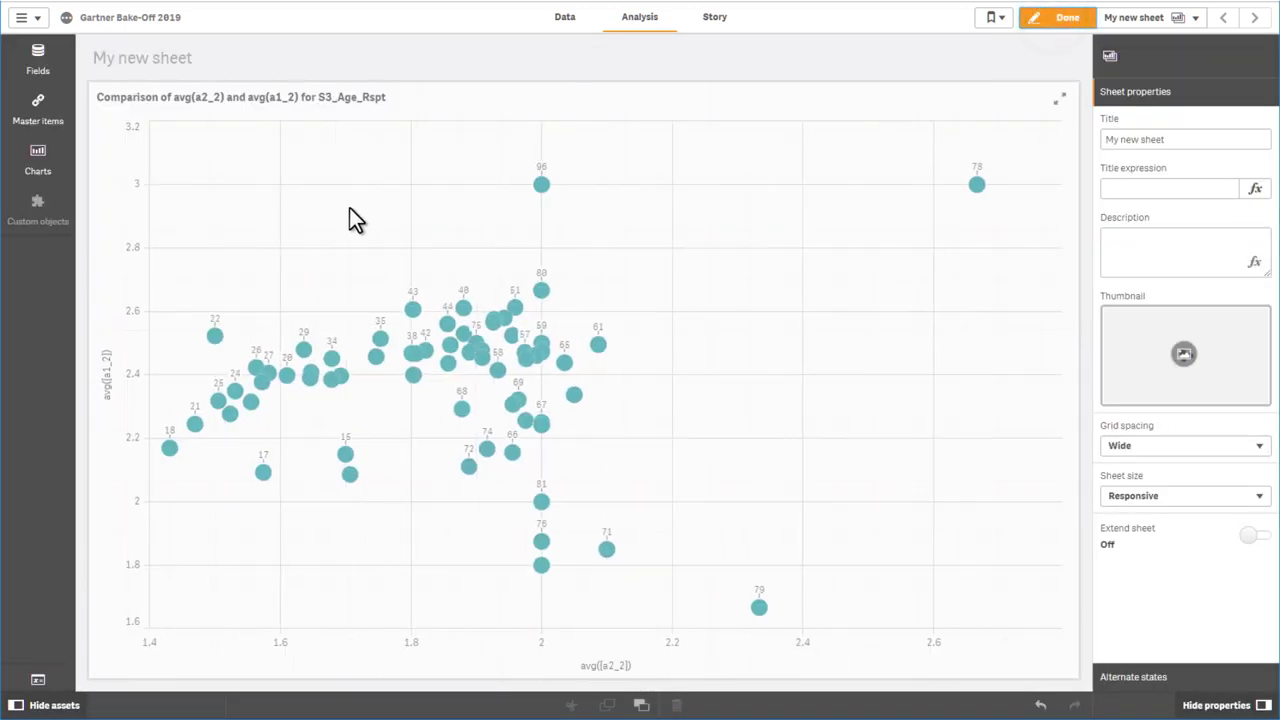
click(40, 125)
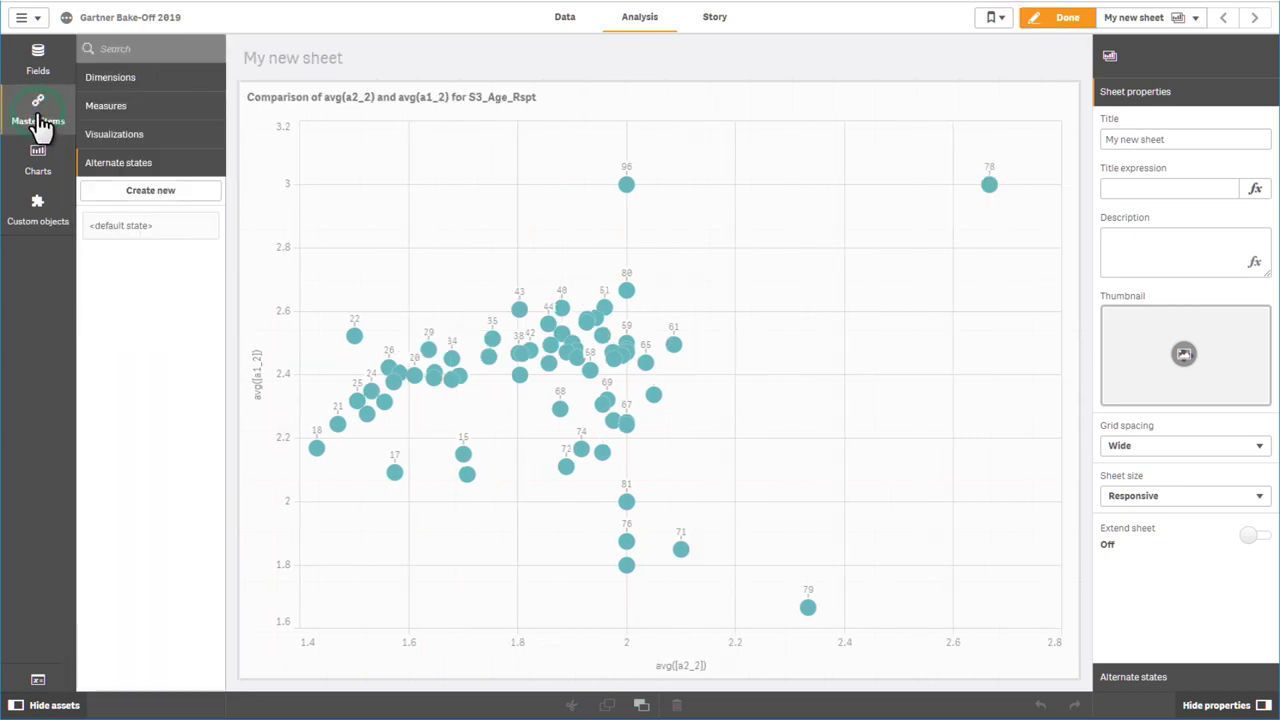
click(107, 106)
click(131, 127)
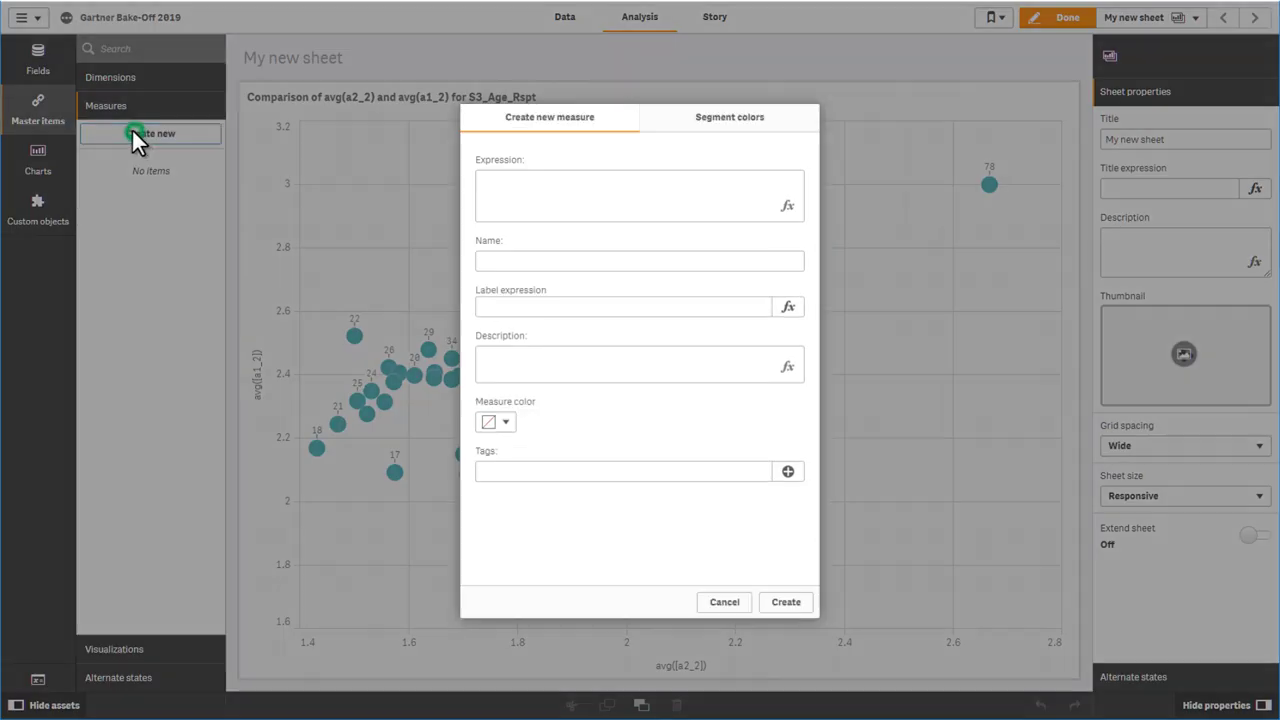
click(512, 184)
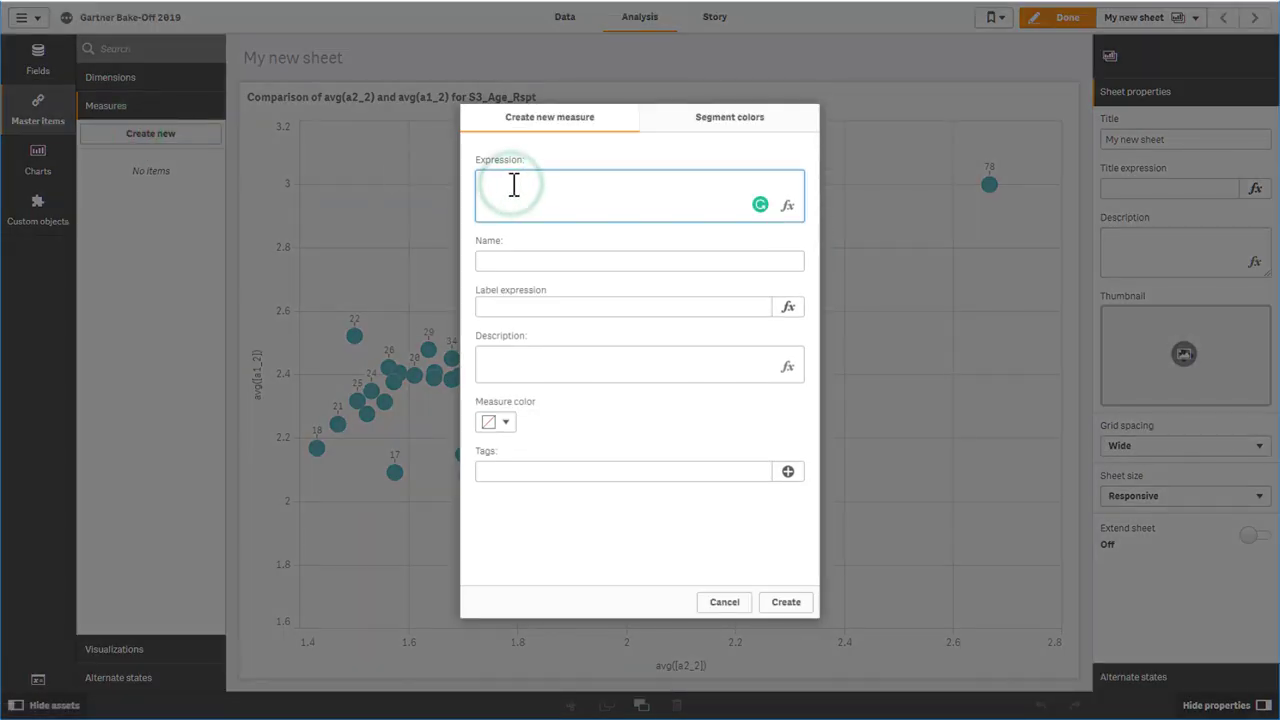
text(avg(a1_3-a2_3)
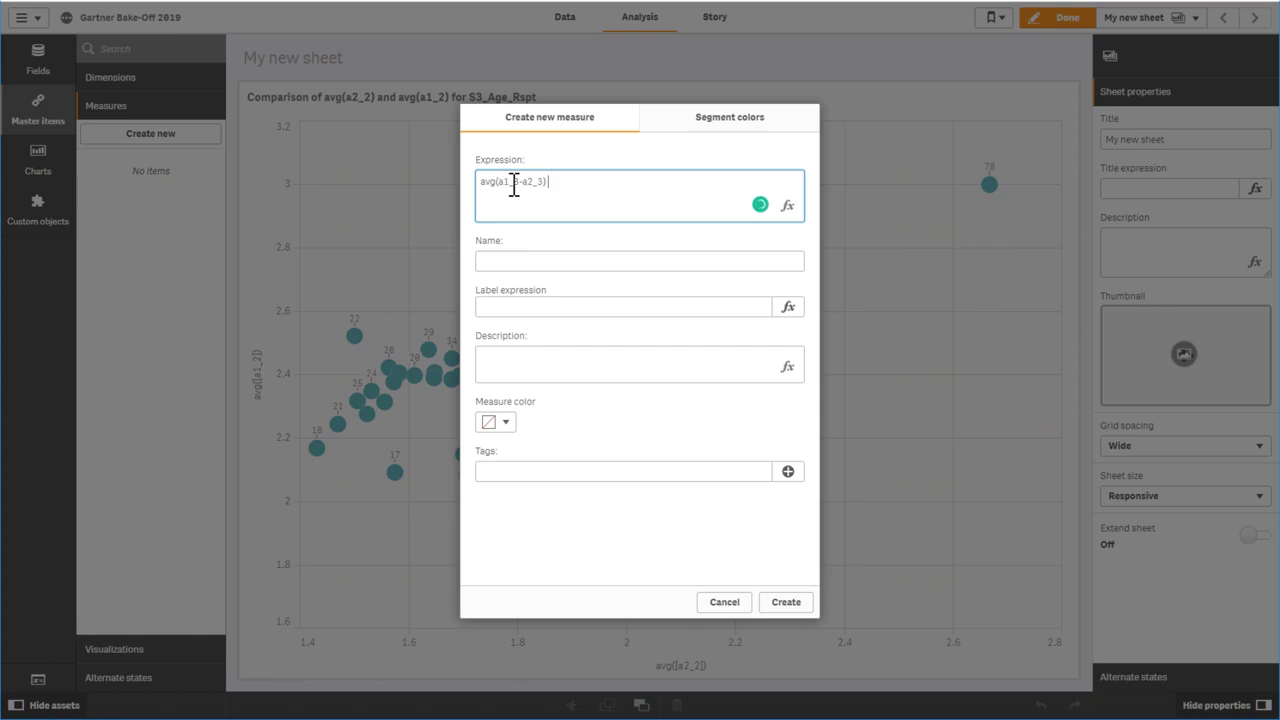
click(514, 263)
text(change)
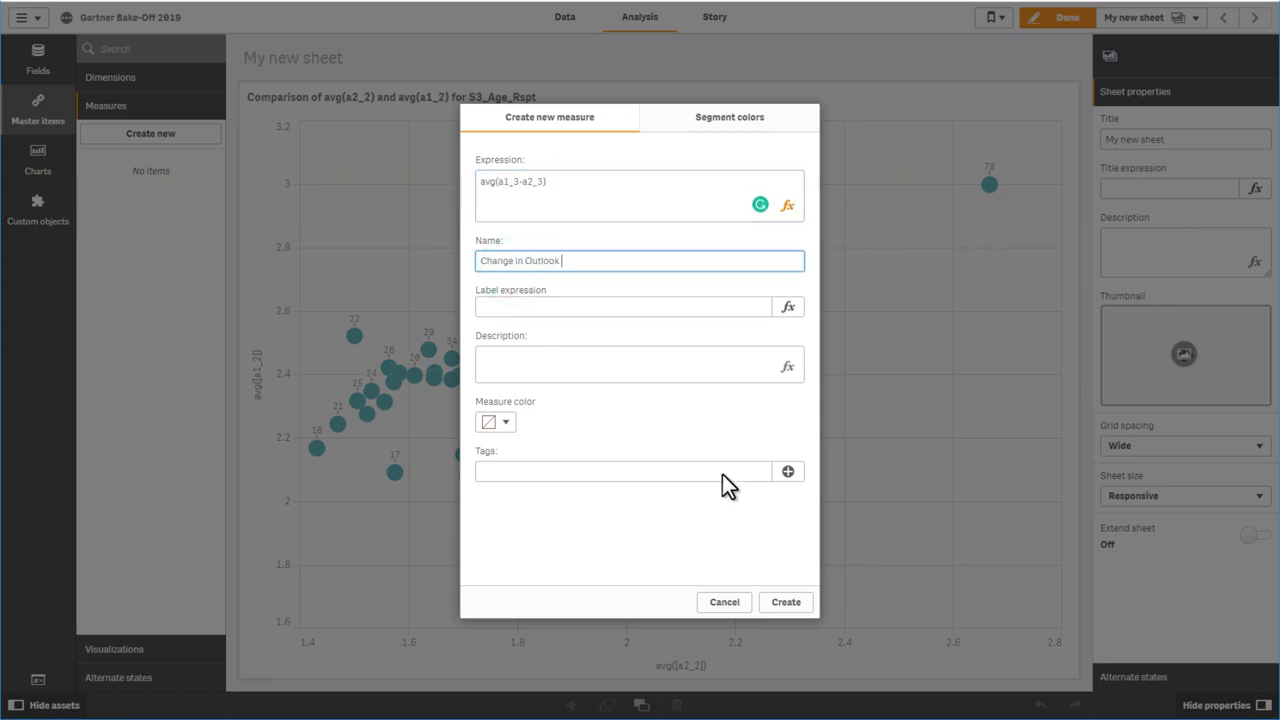
click(786, 604)
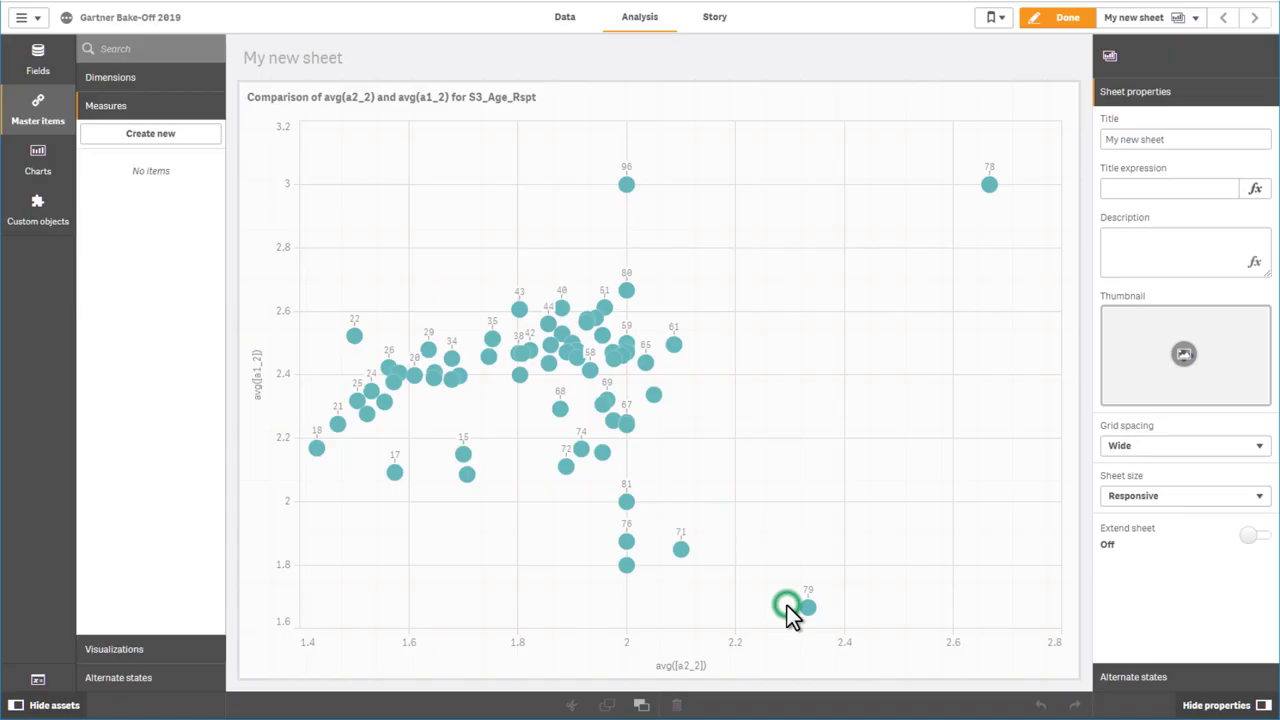
Color the scatter plot's points by the Change in Outlook measure
click(140, 133)
drag(140, 168, 628, 300)
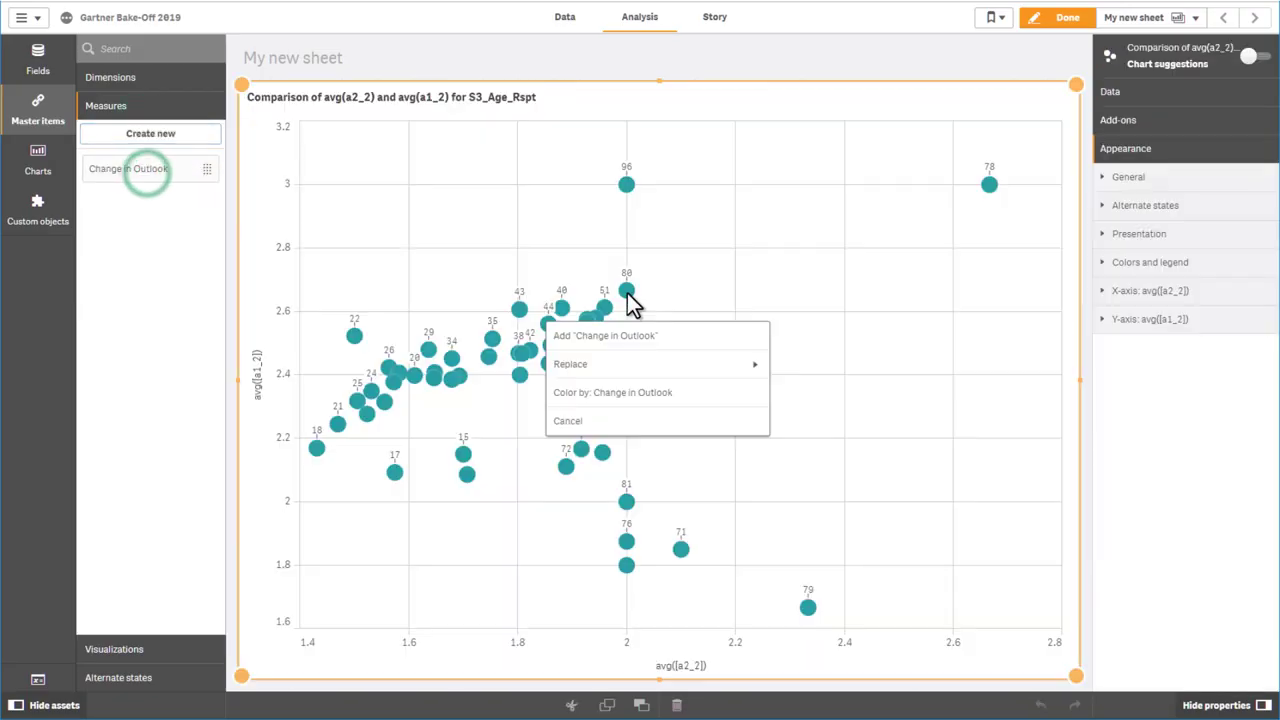
click(635, 393)
Add a chart of Change in Outlook by S3_Employment_Rspt above the scatter plot and open its chart type options
drag(130, 170, 384, 173)
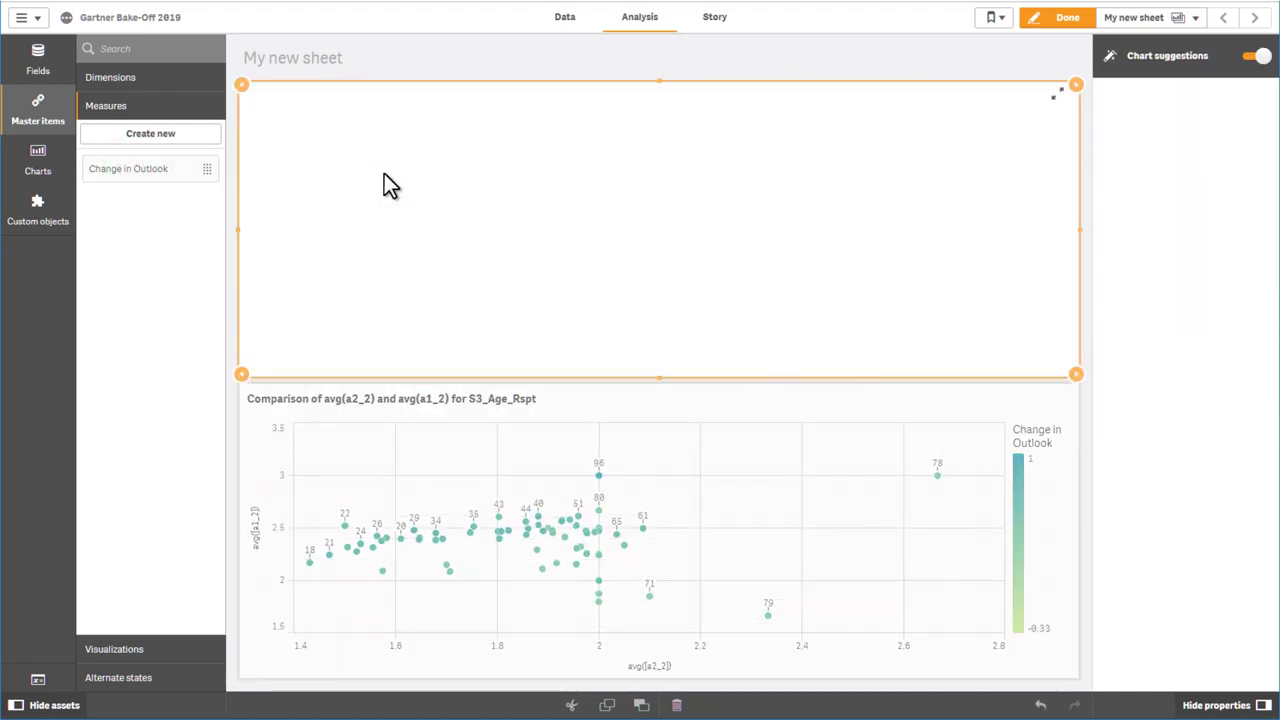
double_click(100, 170)
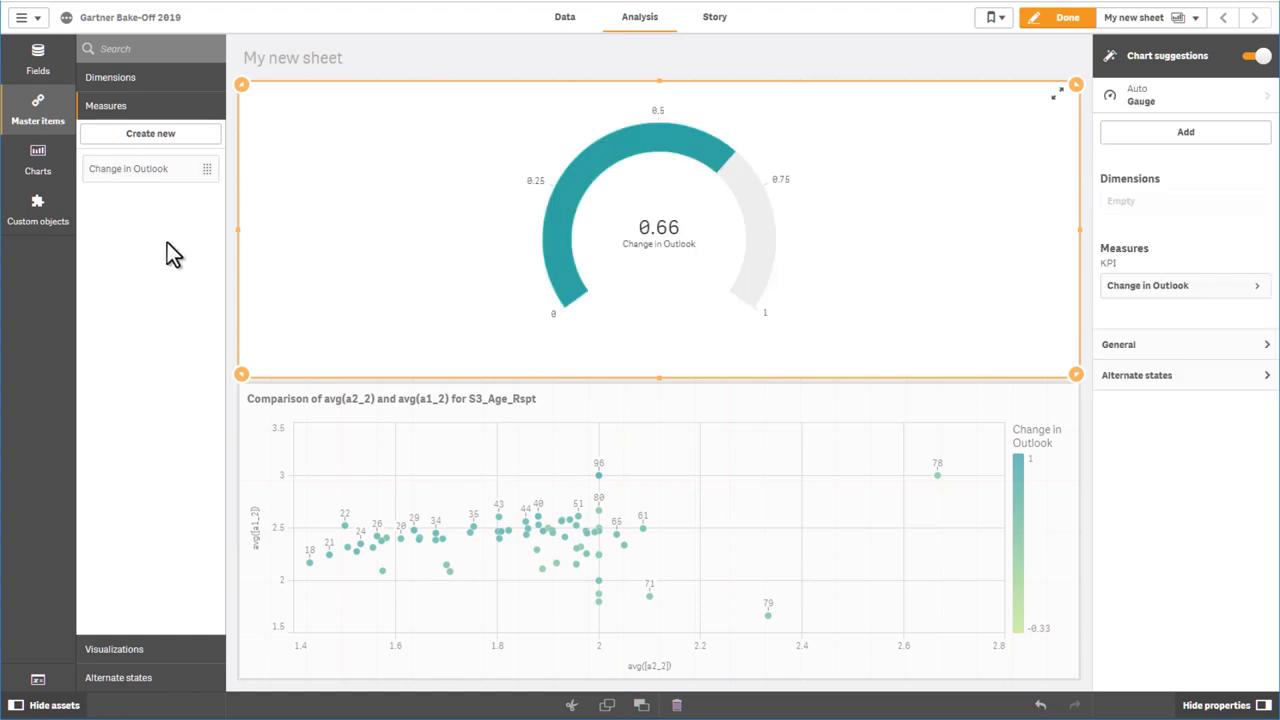
click(42, 55)
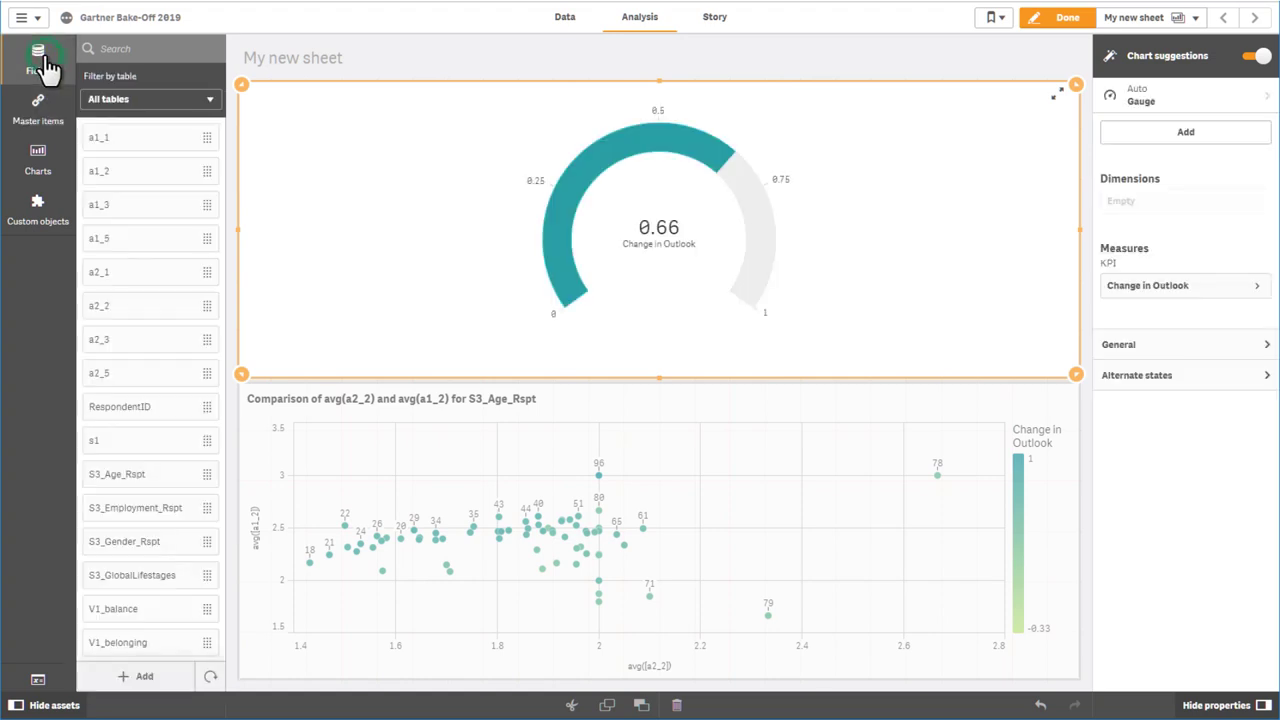
drag(150, 508, 721, 290)
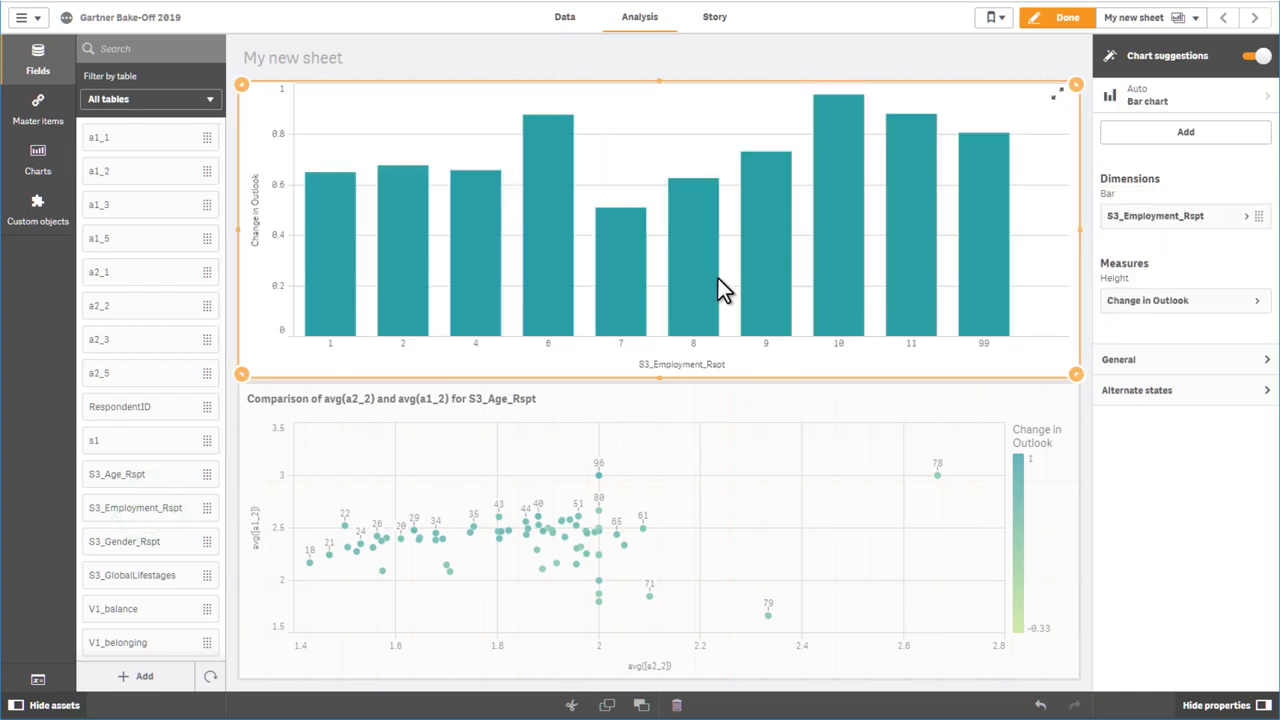
click(1173, 99)
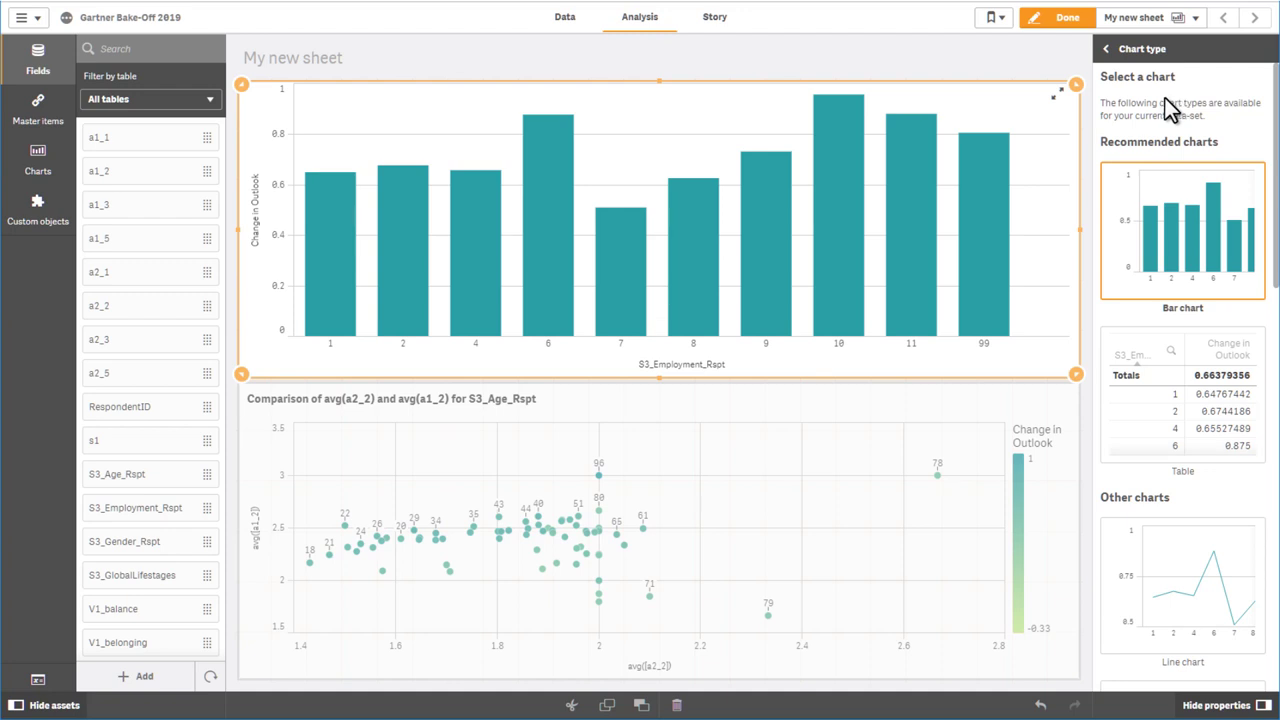
Add Lookup Tables.xlsx from the Build Demo folder in File Explorer and apply all recommended associations for its Employment and Country tables
key(alt+Tab)
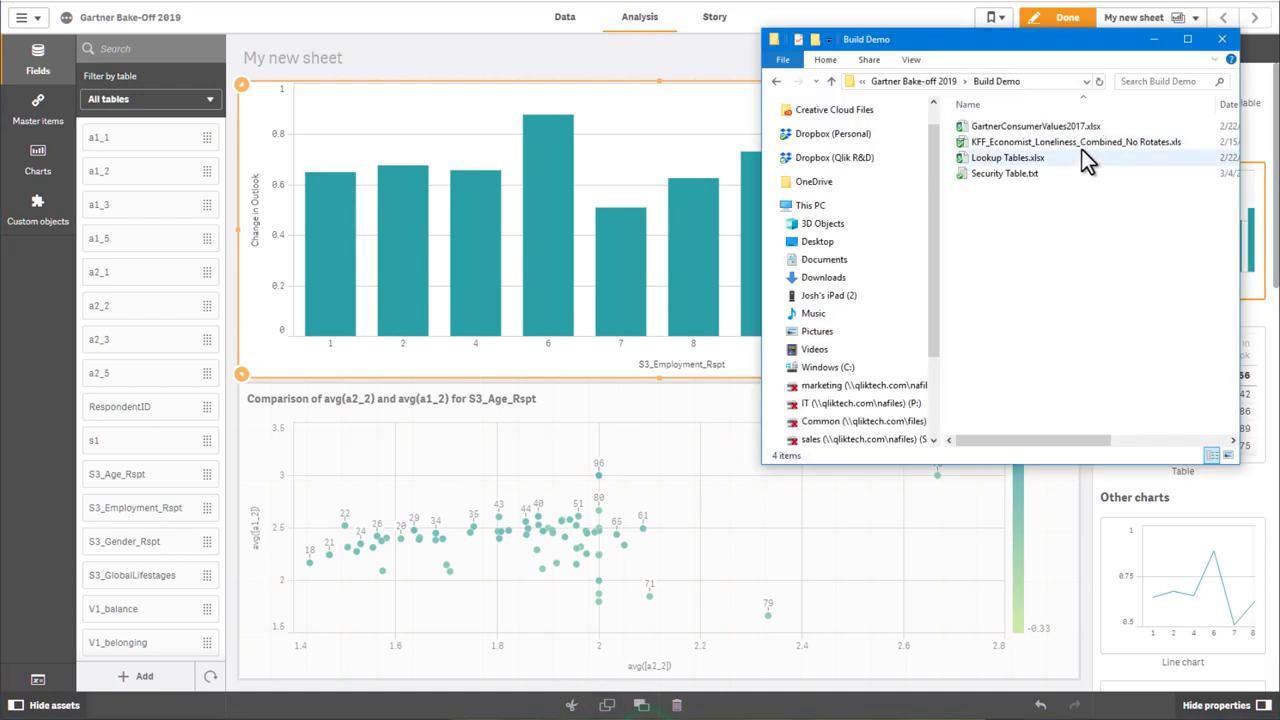
drag(1030, 162, 544, 270)
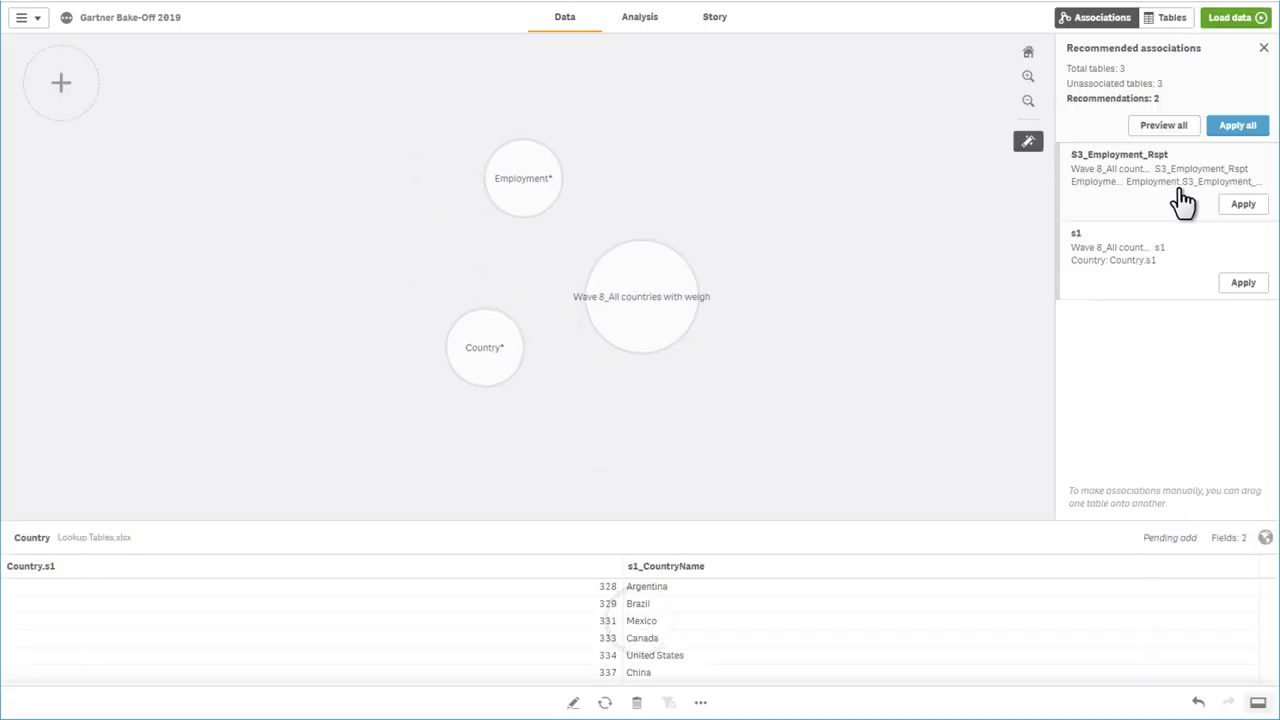
click(1234, 127)
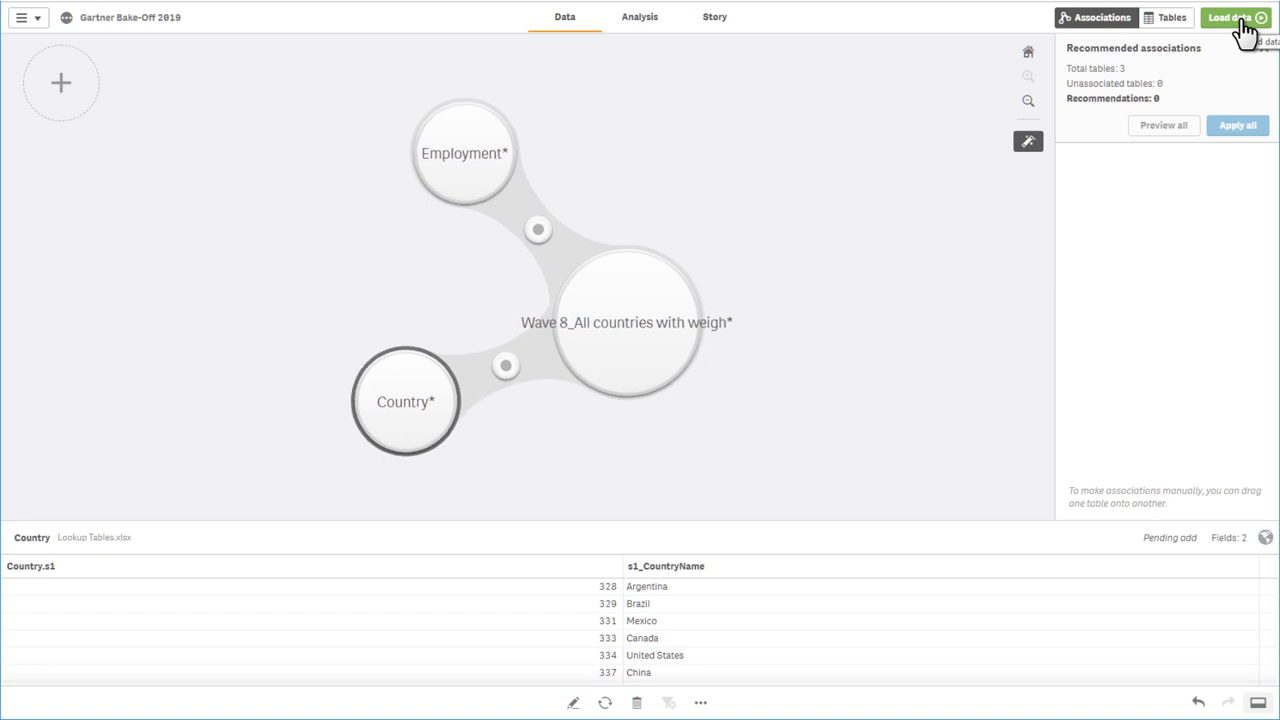
Load the associated data into the app and finish editing My new sheet
click(1241, 24)
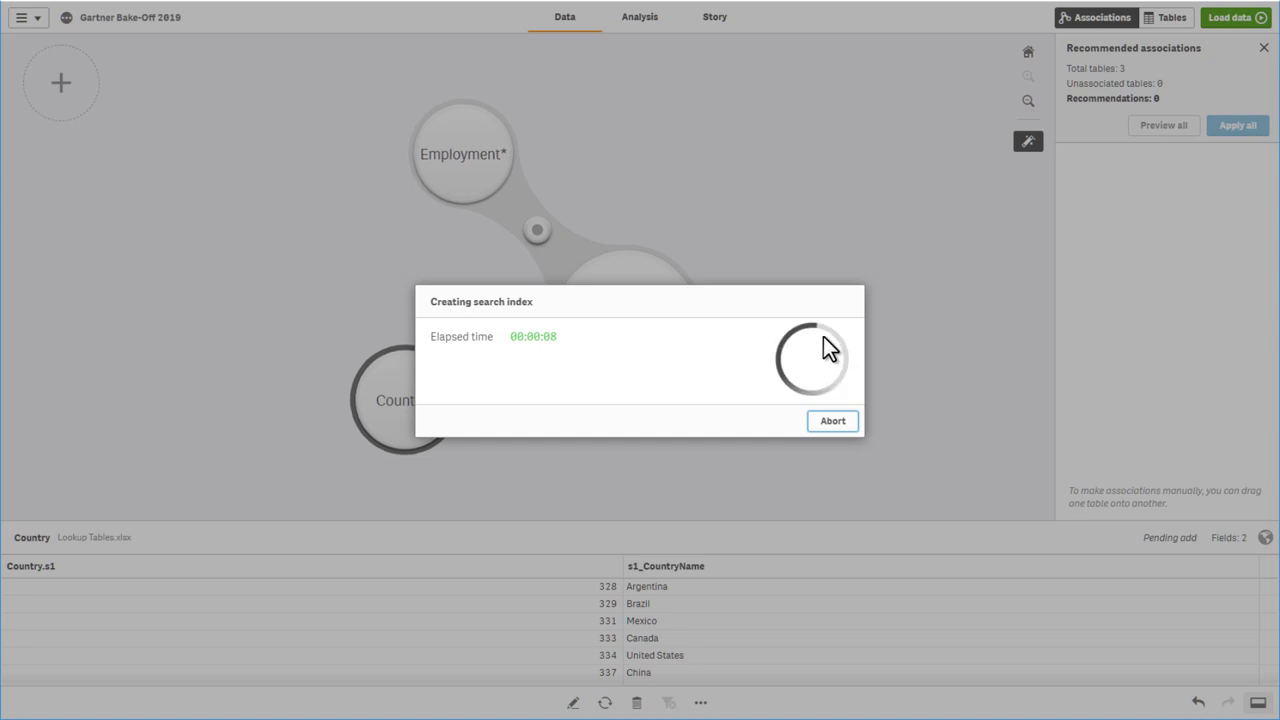
click(818, 416)
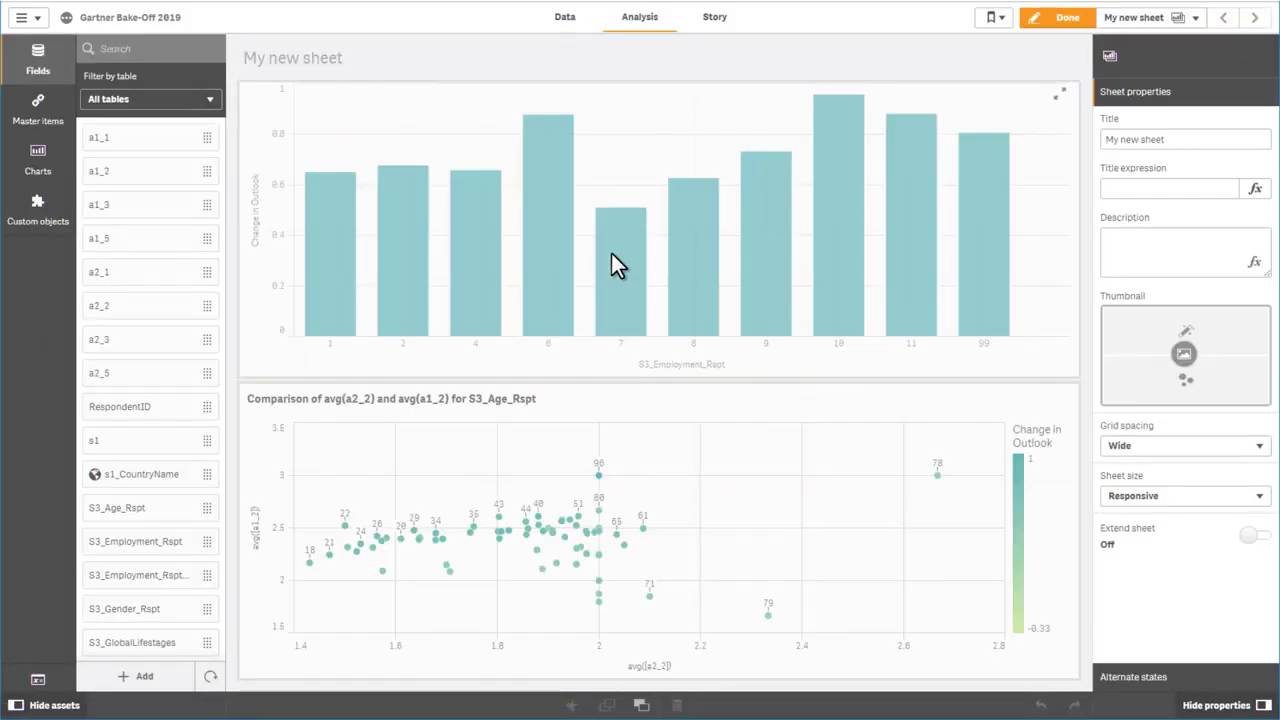
click(1040, 20)
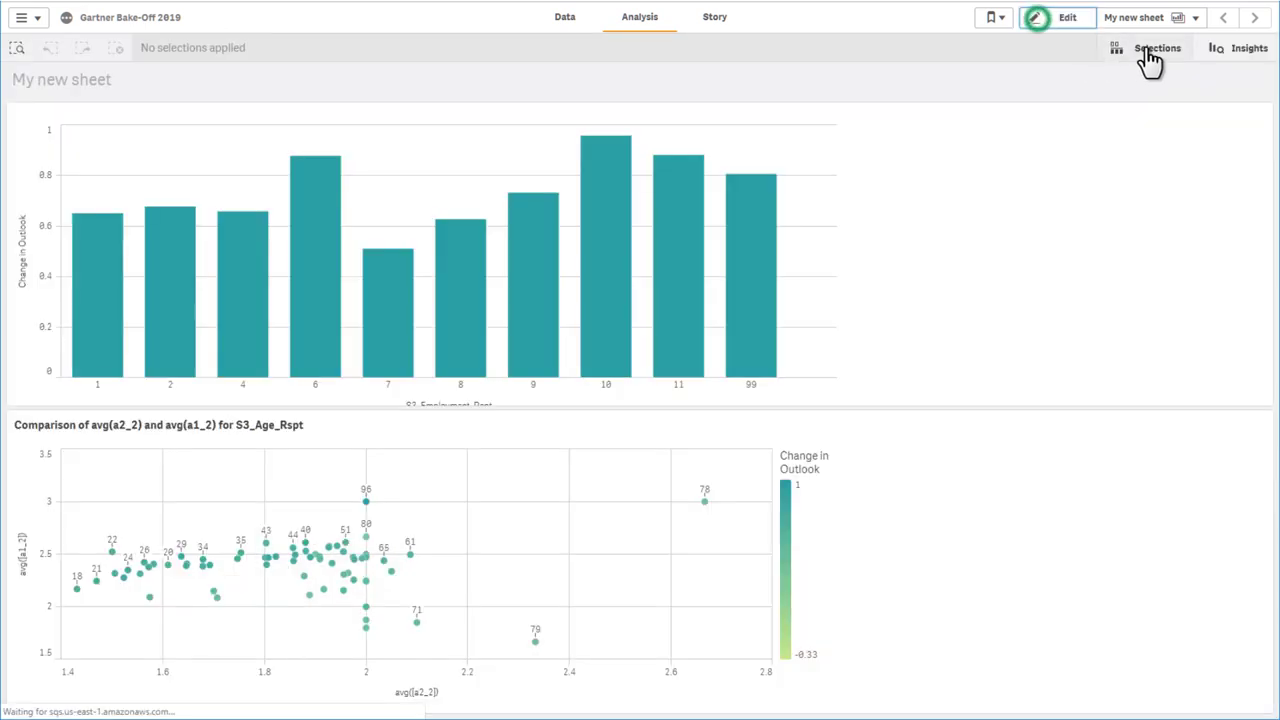
Generate insights from the app data and add the overview of avg(a1_2) by s1_CountryName and S3_Age_Rspt to My new sheet
click(1236, 48)
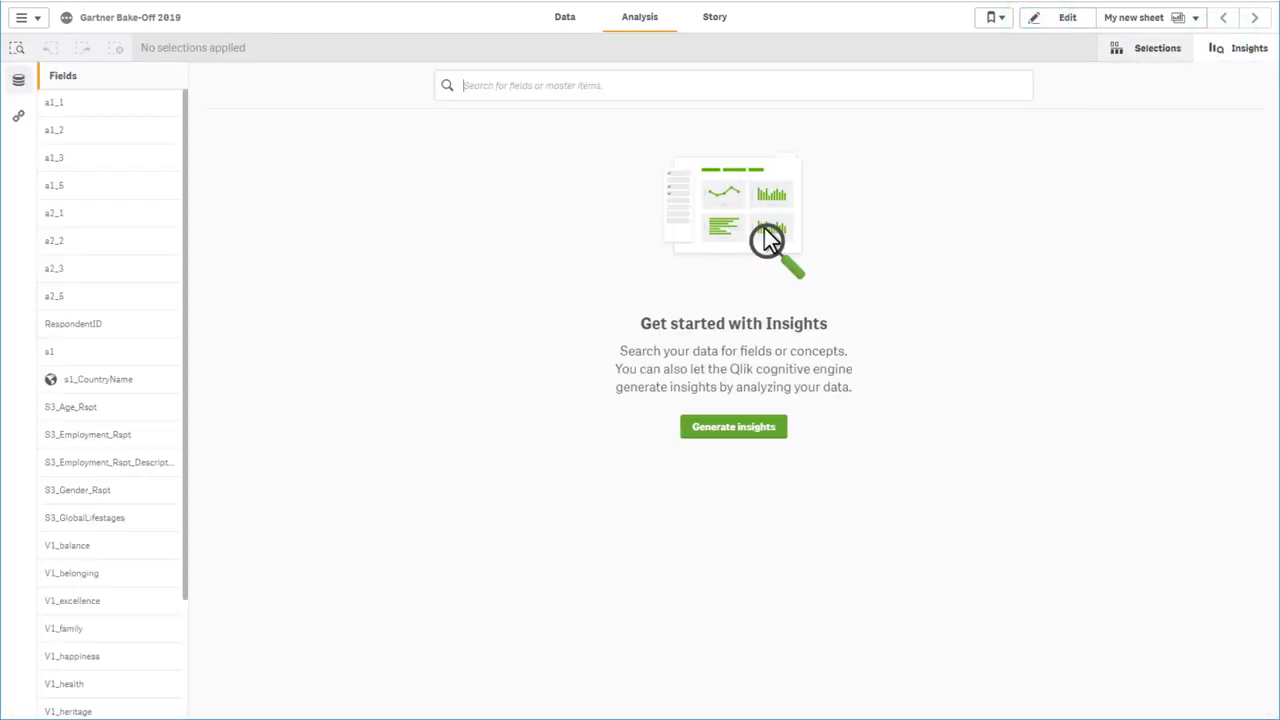
click(721, 420)
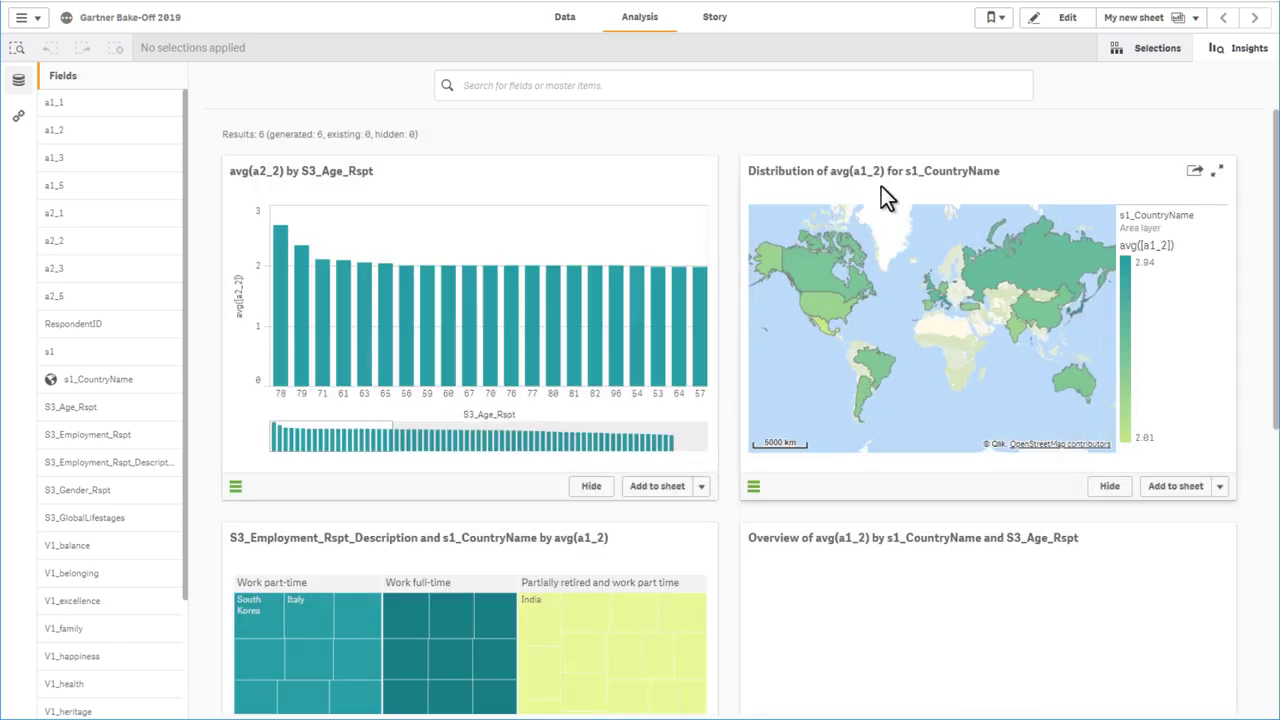
scroll(720, 551, down, 3)
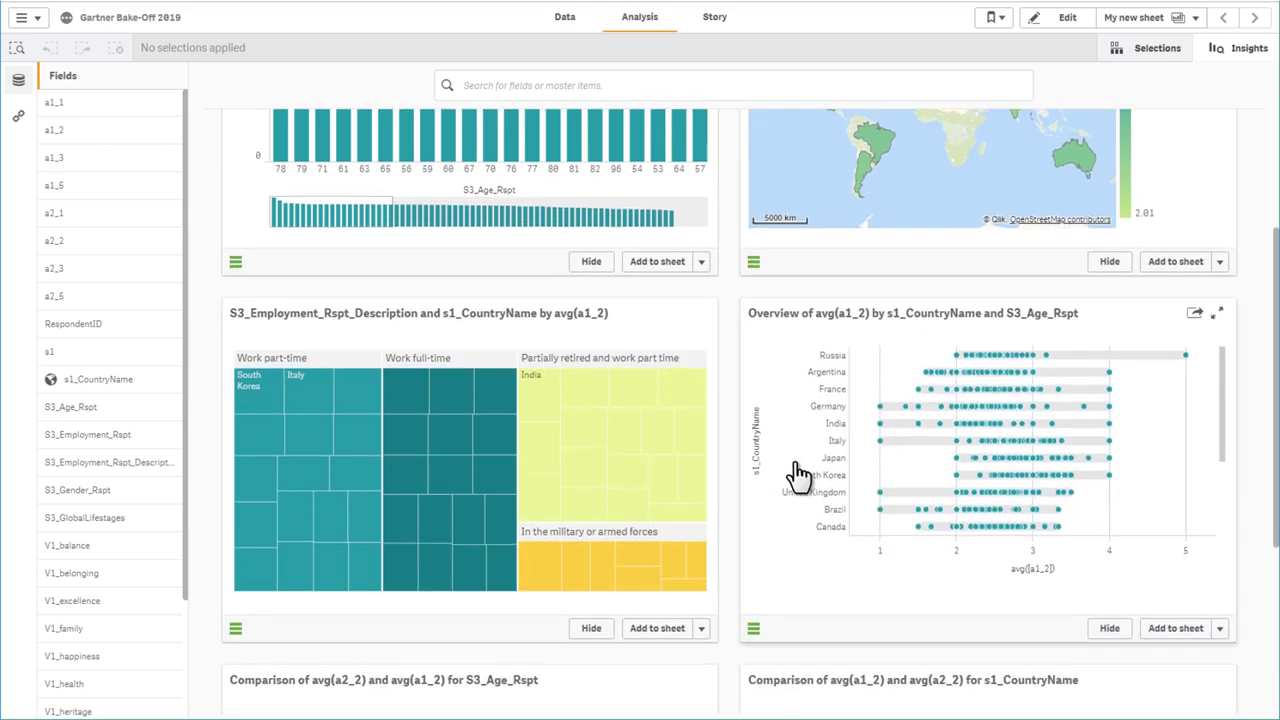
click(1174, 640)
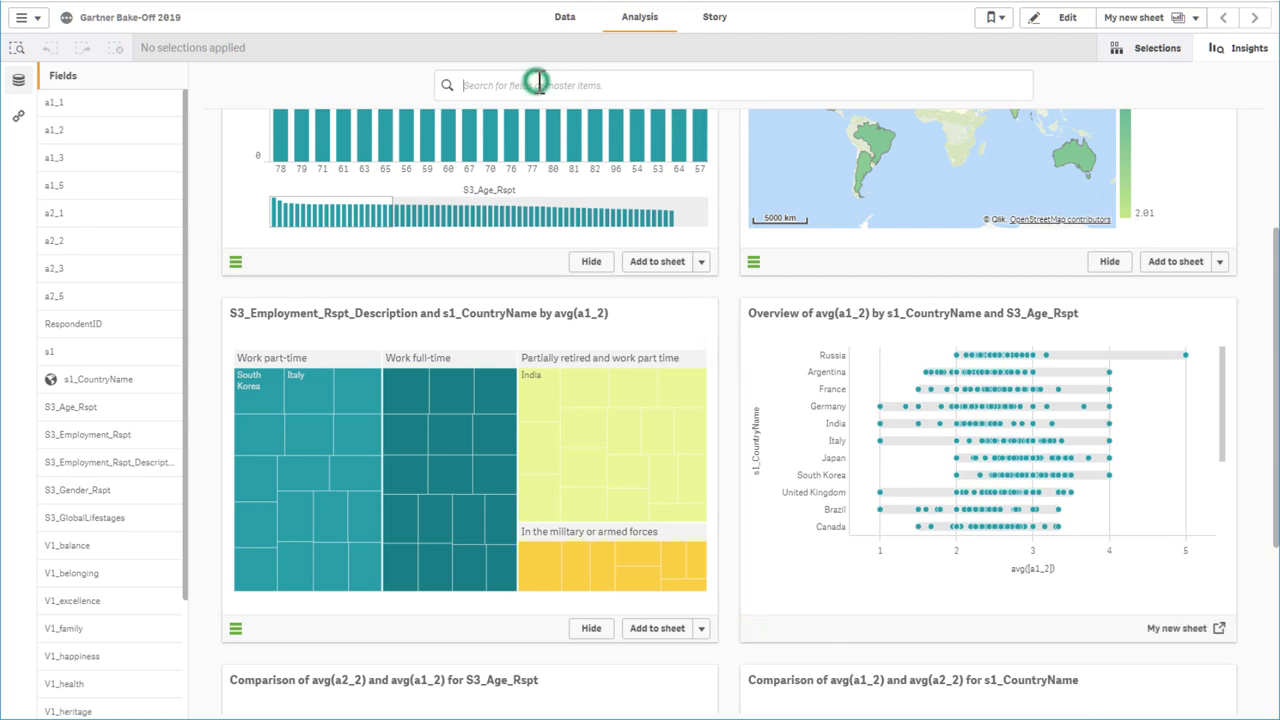
Generate insights for V1_balance by s1_CountryName and look through the suggested charts
text(v1)
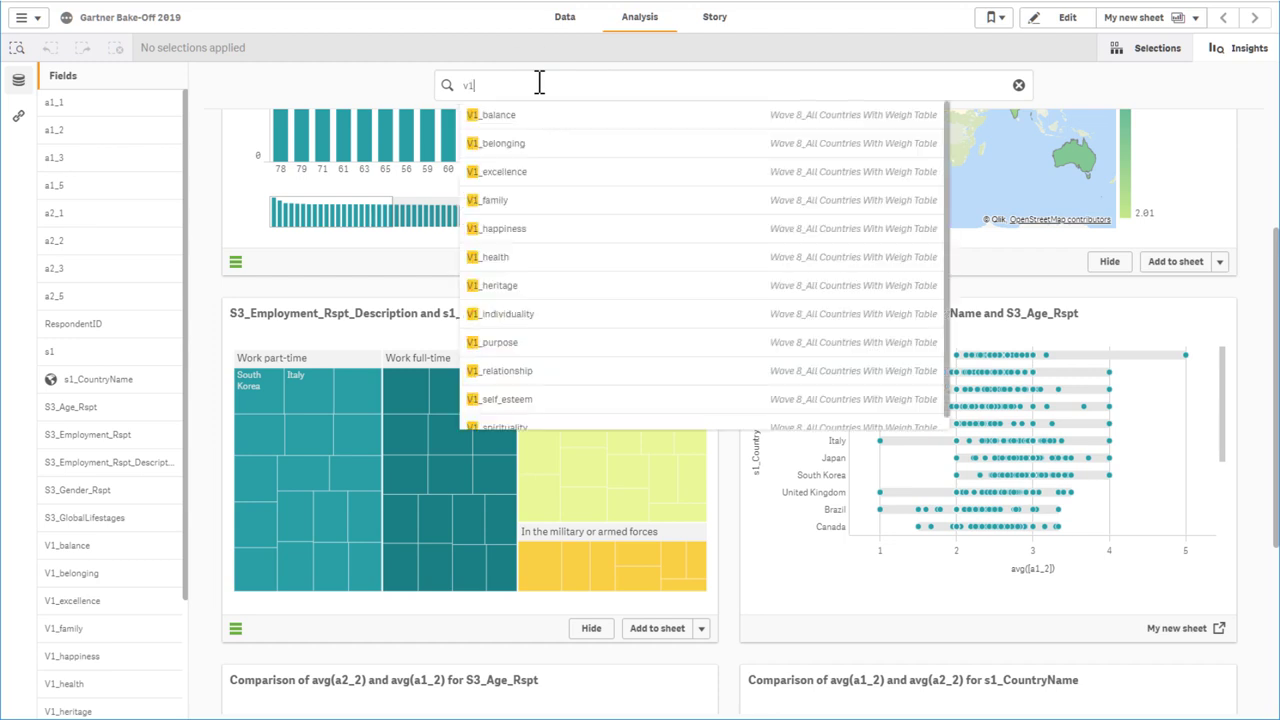
key(Return)
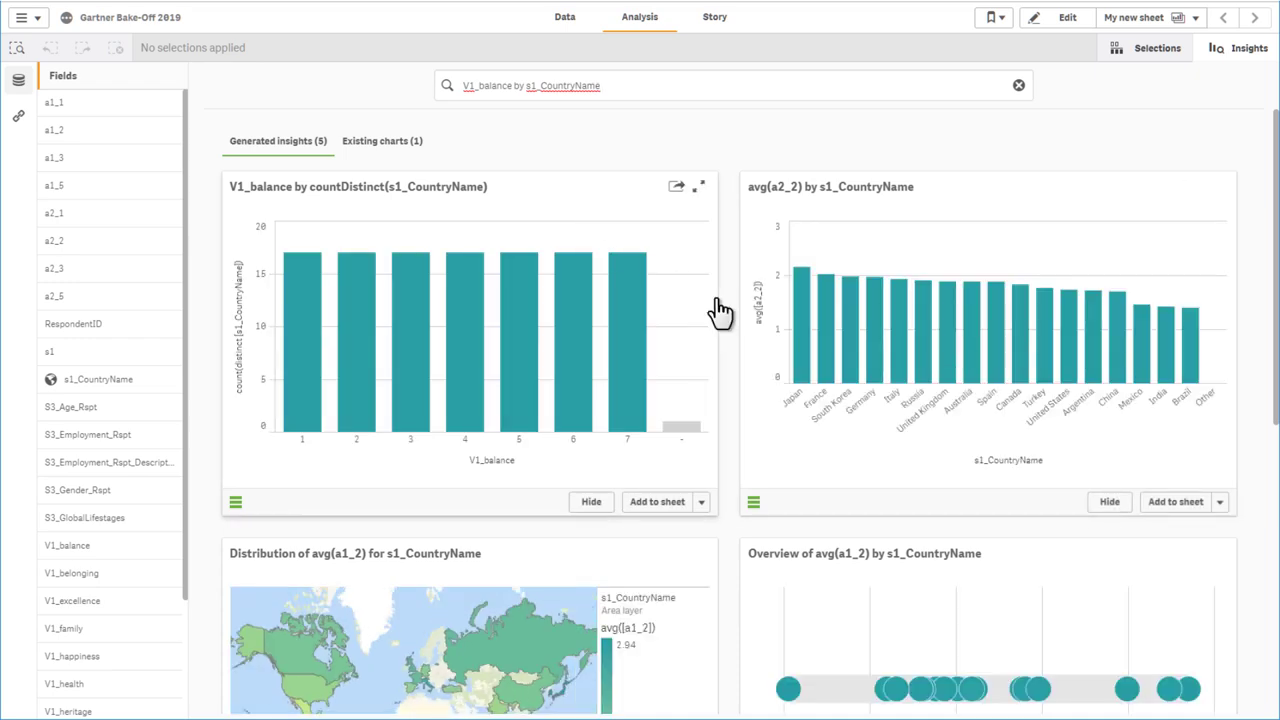
scroll(729, 312, down, 3)
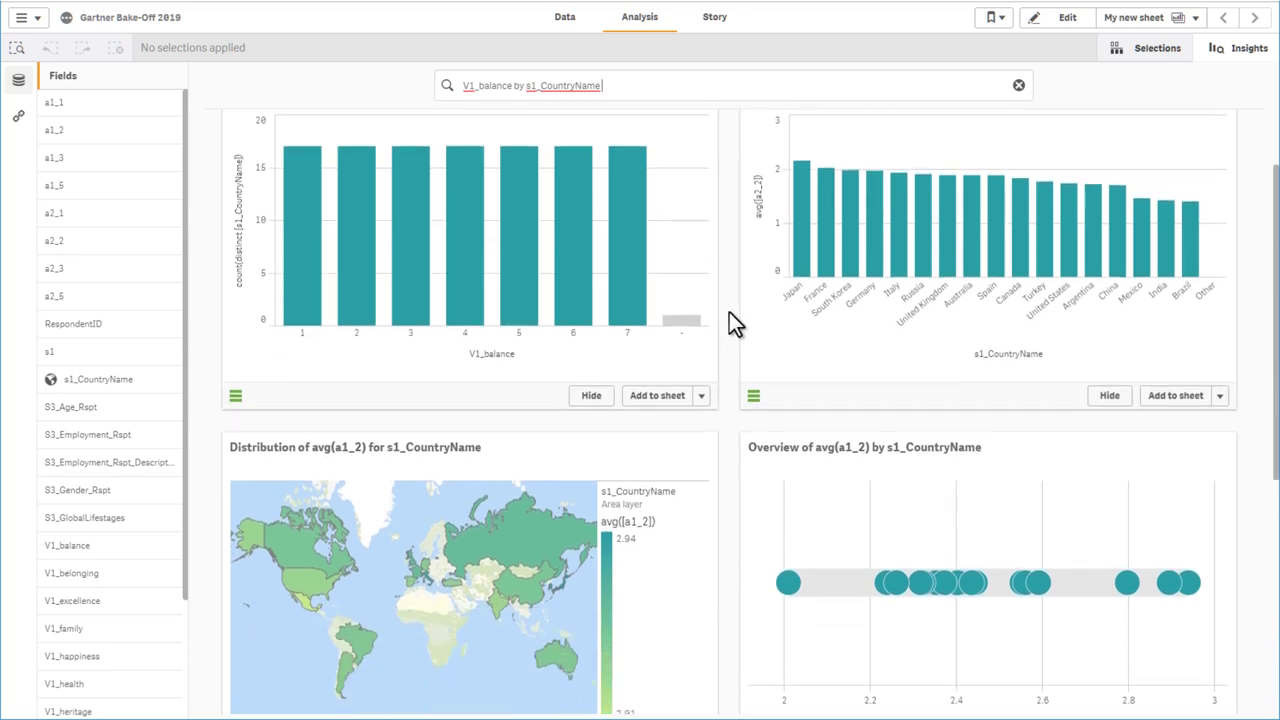
scroll(729, 312, down, 3)
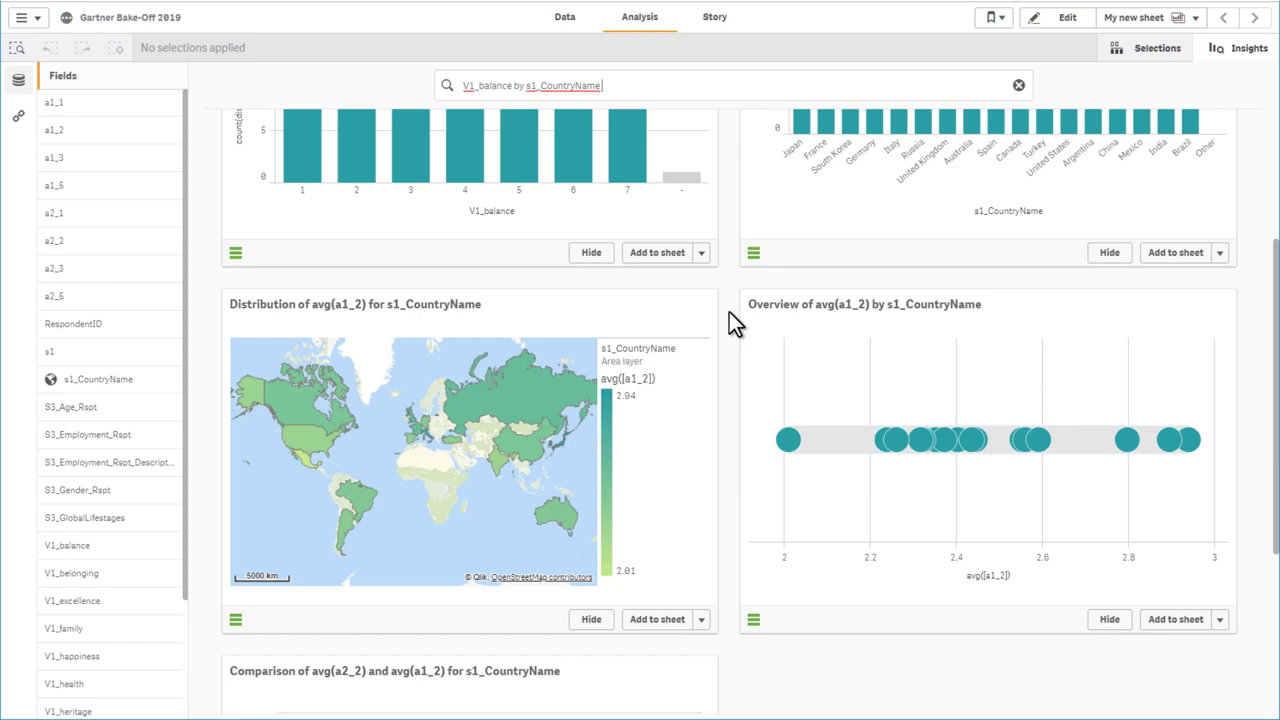
scroll(729, 312, down, 1)
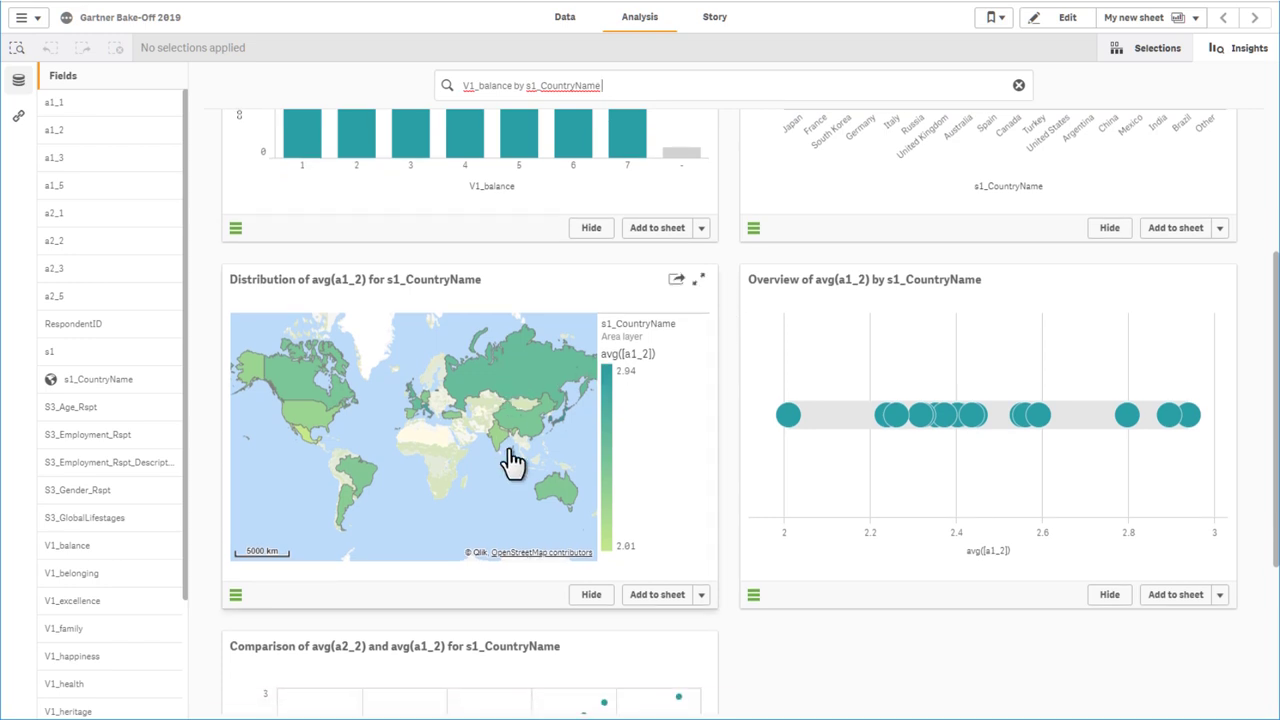
Set the s1_CountryName distribution map's measure to average V1_balance and add the map to My new sheet, returning to the sheet
click(703, 279)
click(1178, 304)
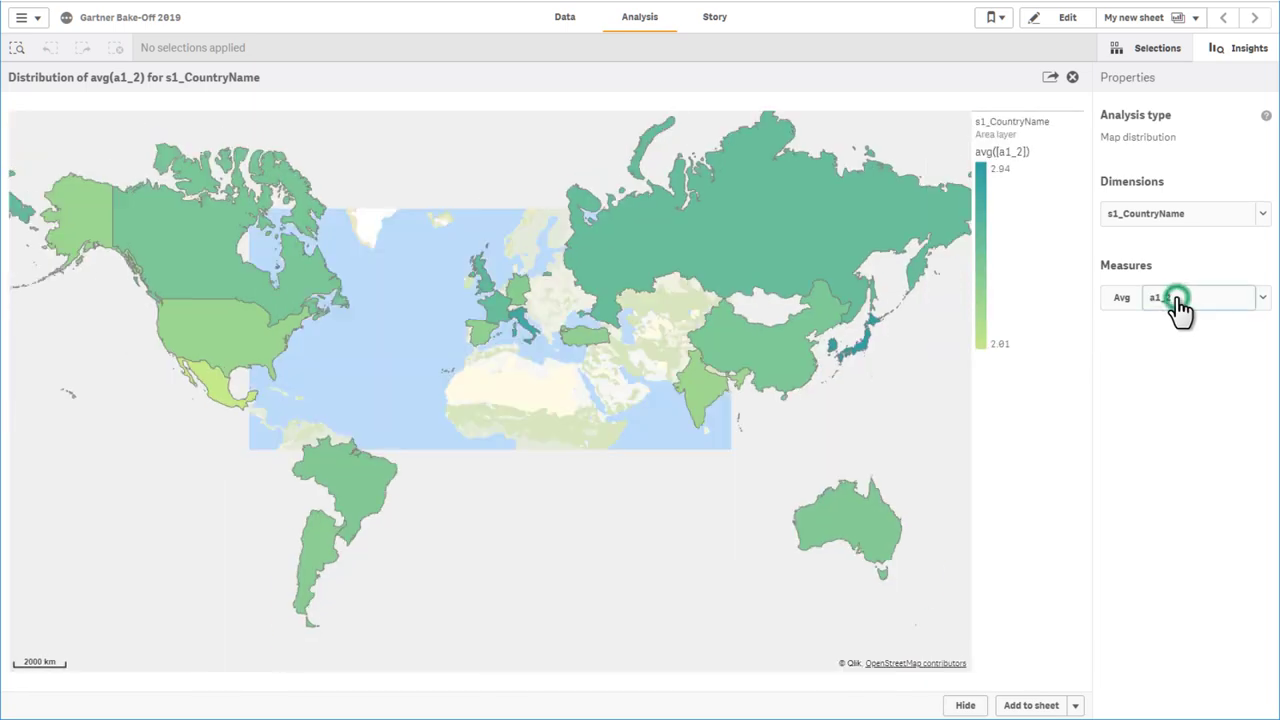
text(v)
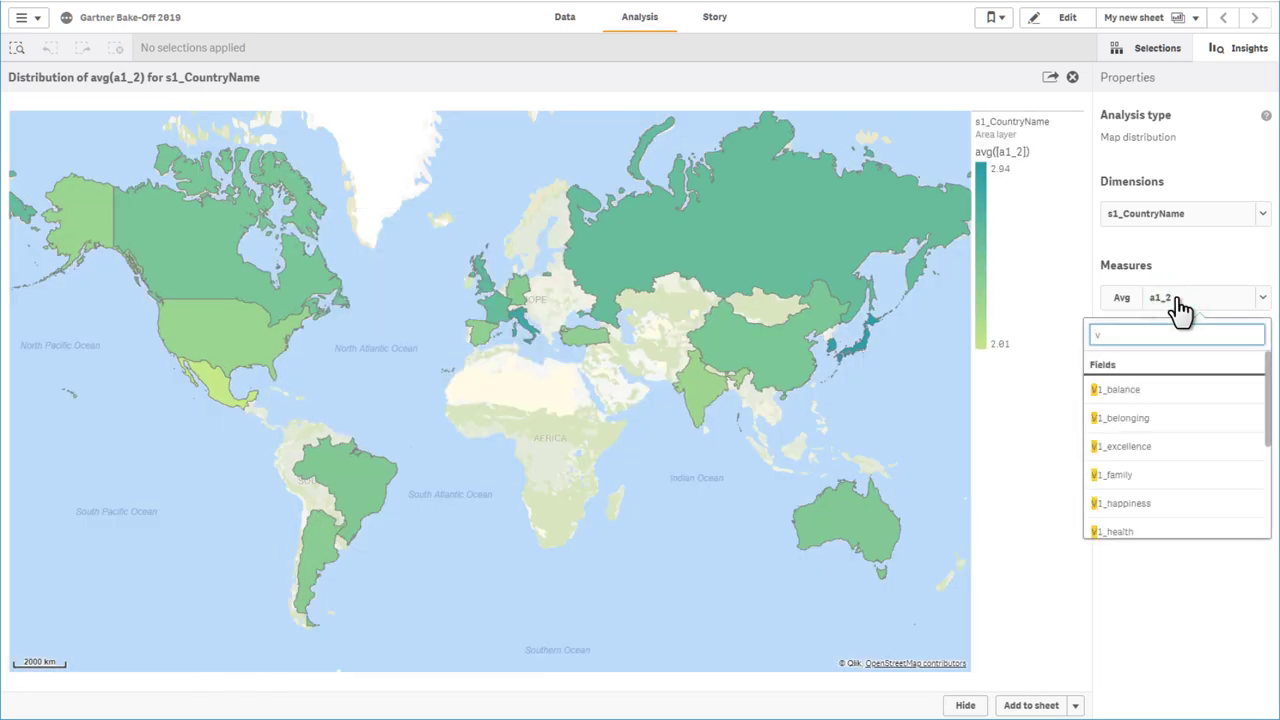
click(1143, 392)
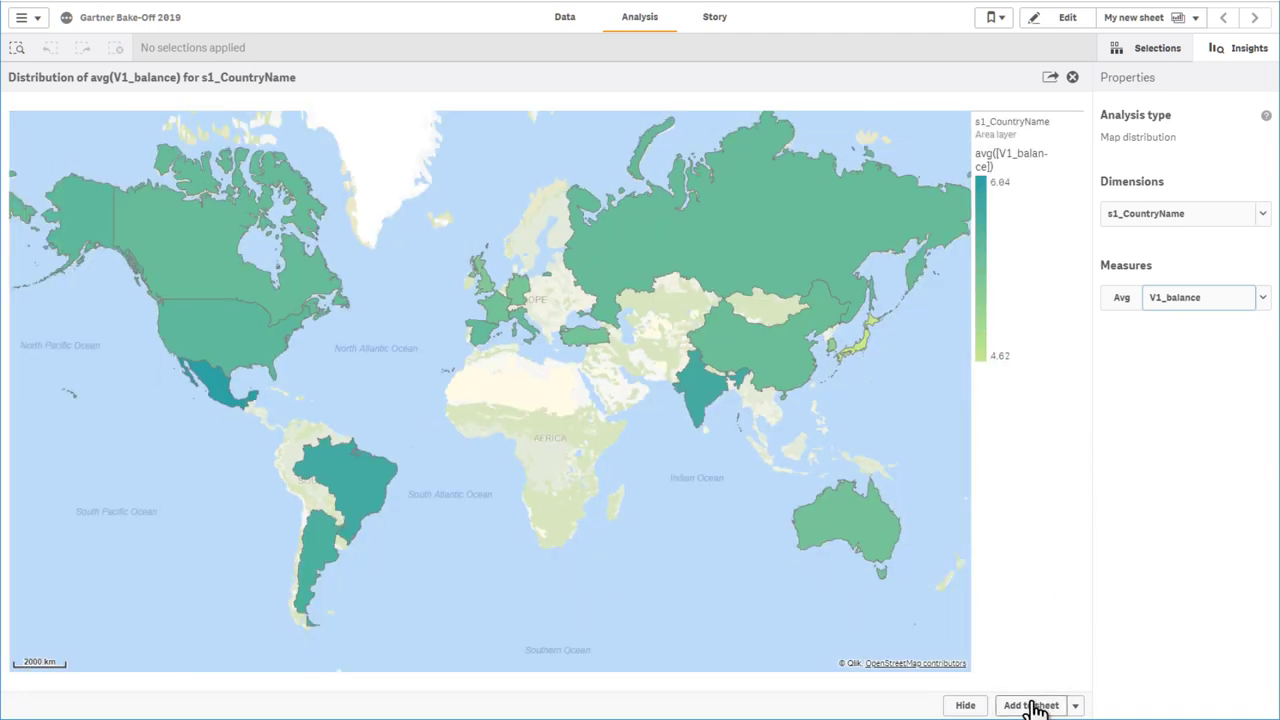
click(1033, 704)
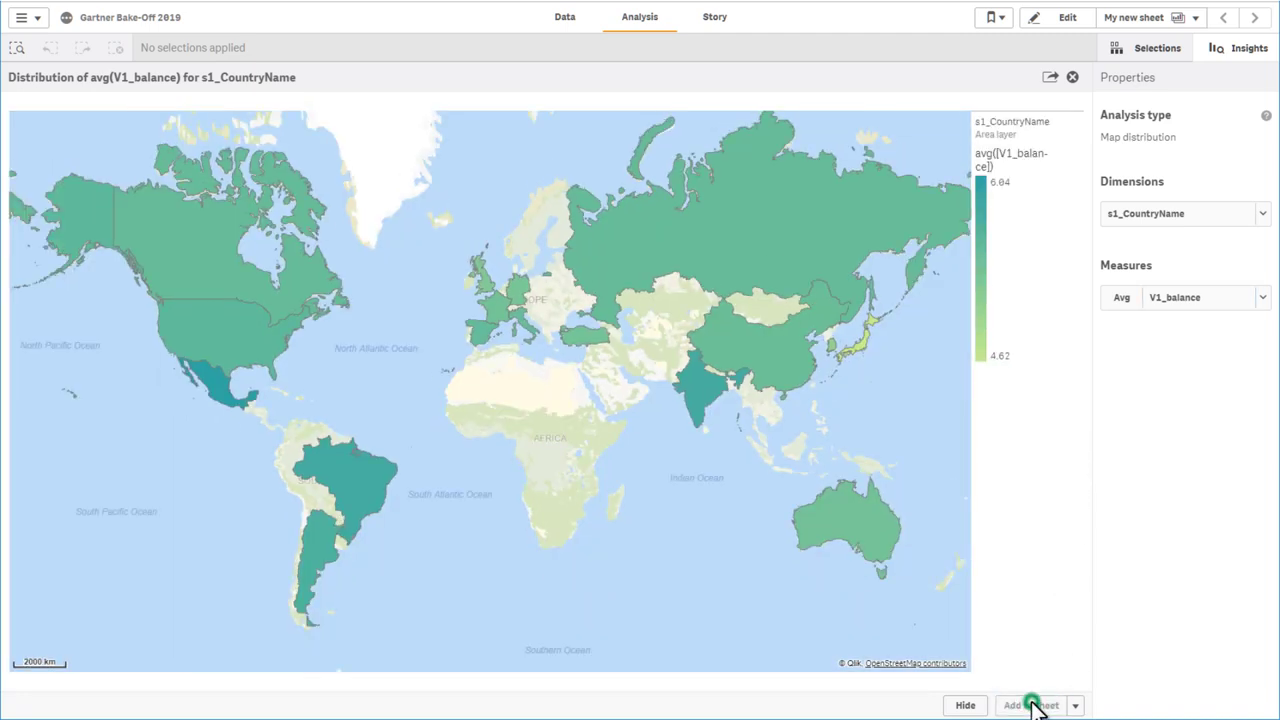
click(1257, 77)
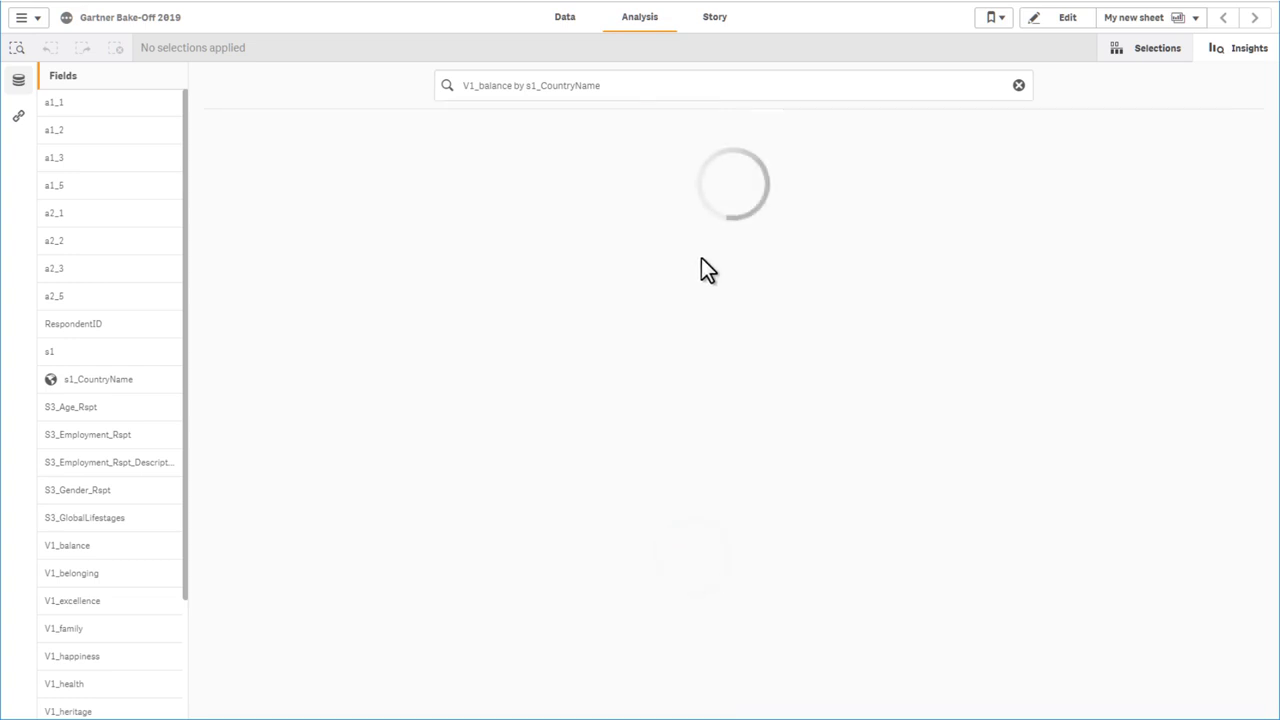
click(1240, 62)
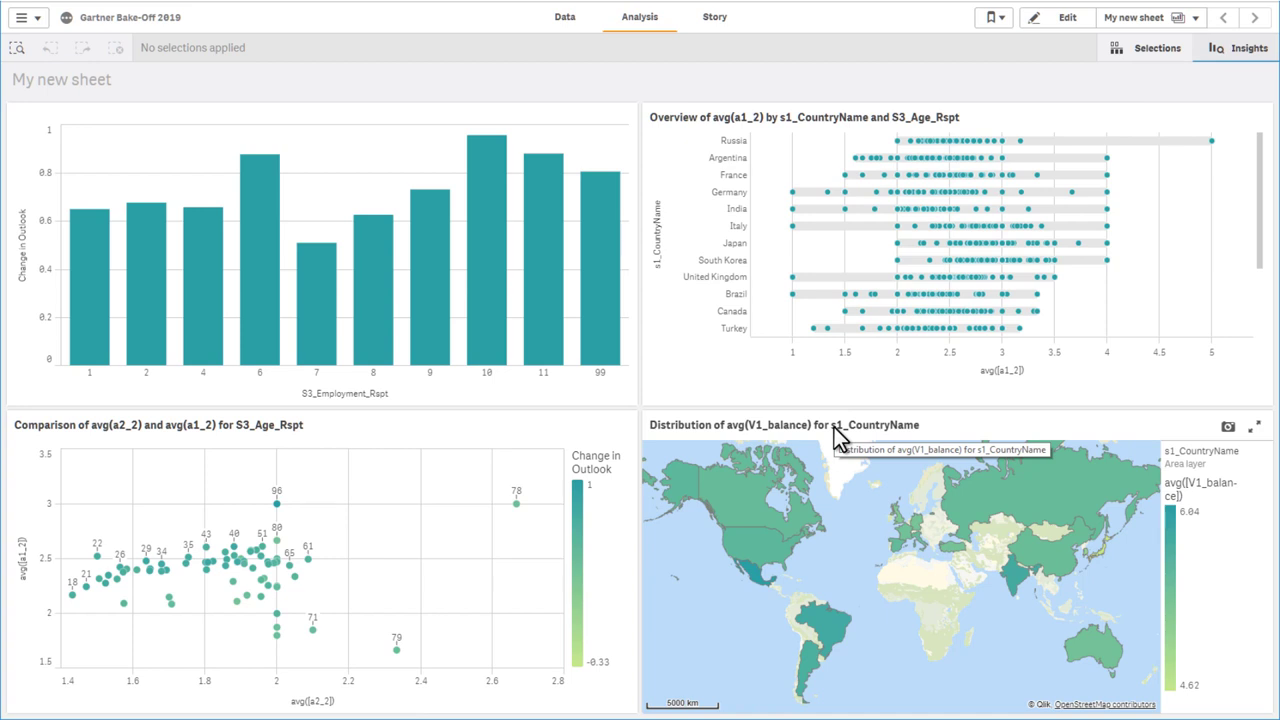
Lasso-select the western European countries on the V1_balance map and confirm the selection
click(864, 571)
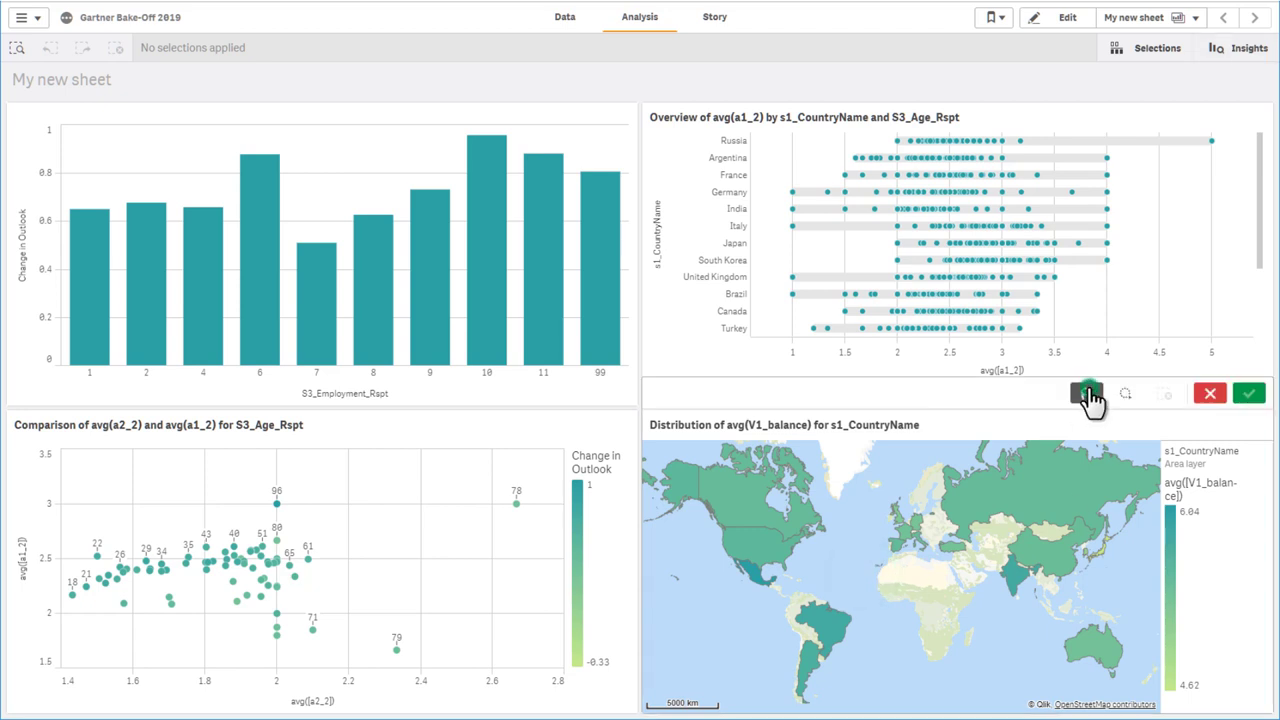
mouse_move(916, 493)
mouse_down()
mouse_move(856, 493)
mouse_move(852, 548)
mouse_move(919, 599)
mouse_up()
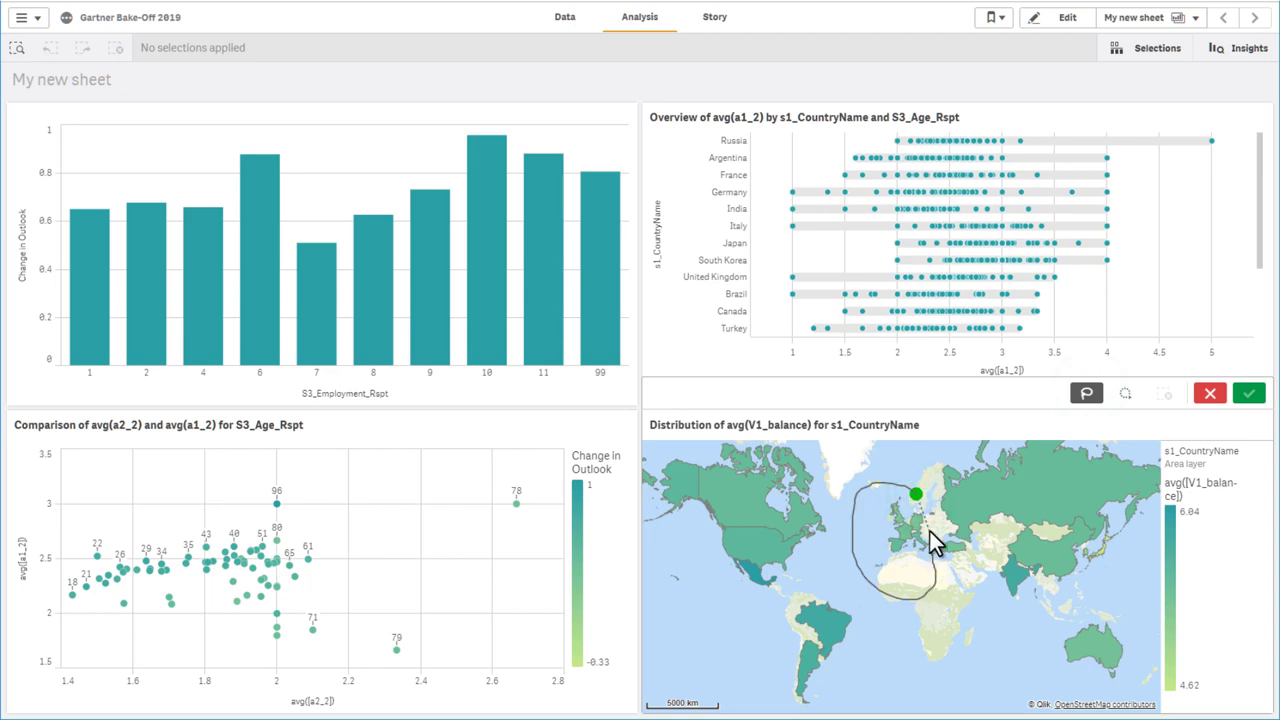
drag(920, 505, 916, 494)
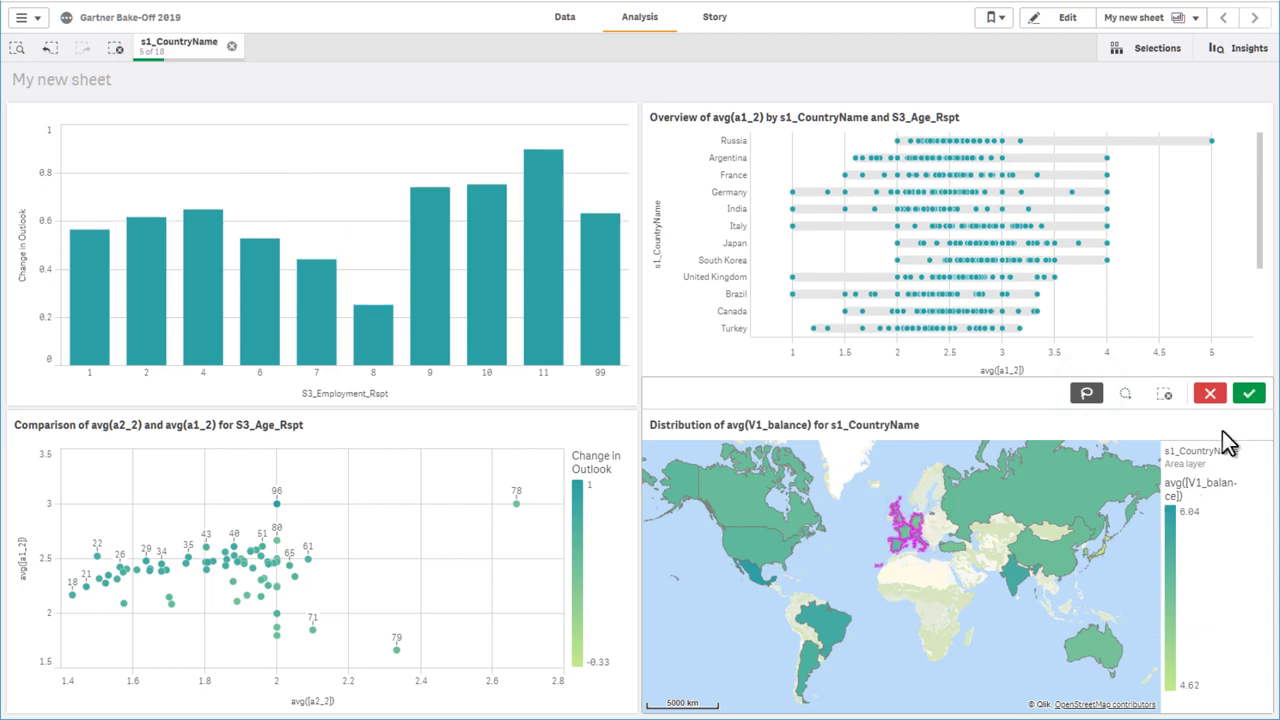
click(1249, 393)
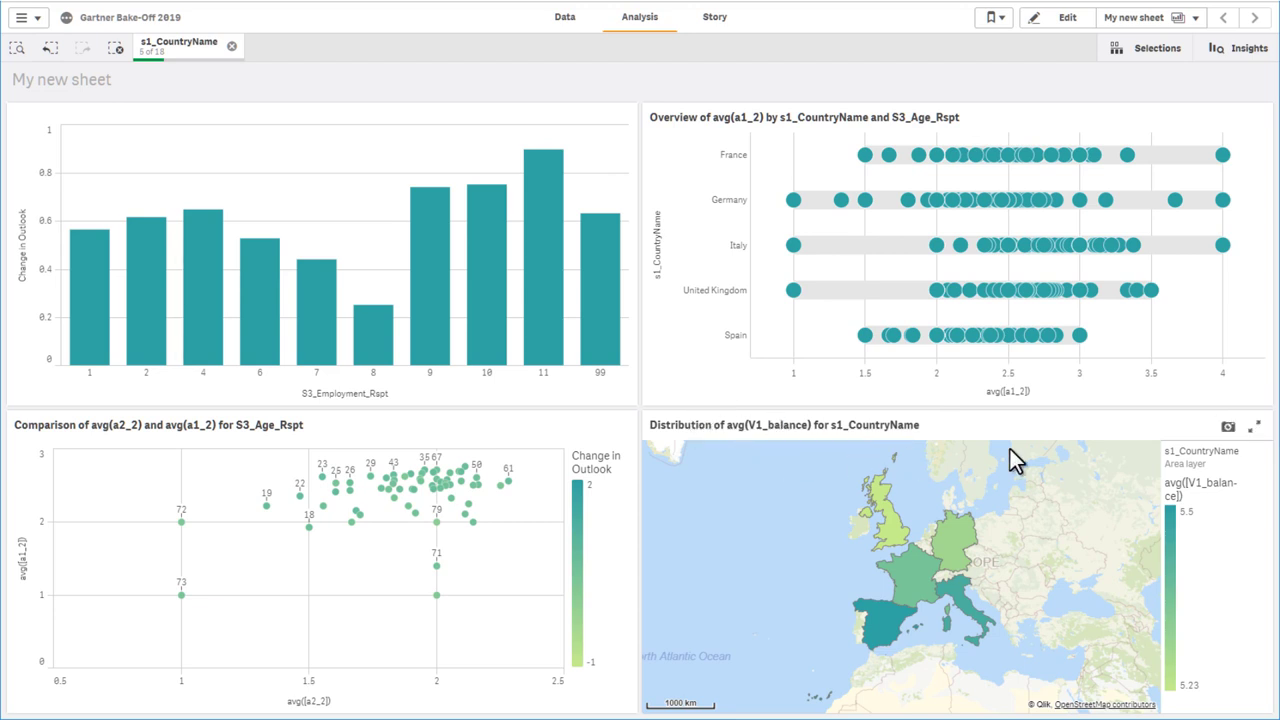
Save snapshots of the V1_balance map and the S3_Age_Rspt scatter plot without annotations
click(1226, 429)
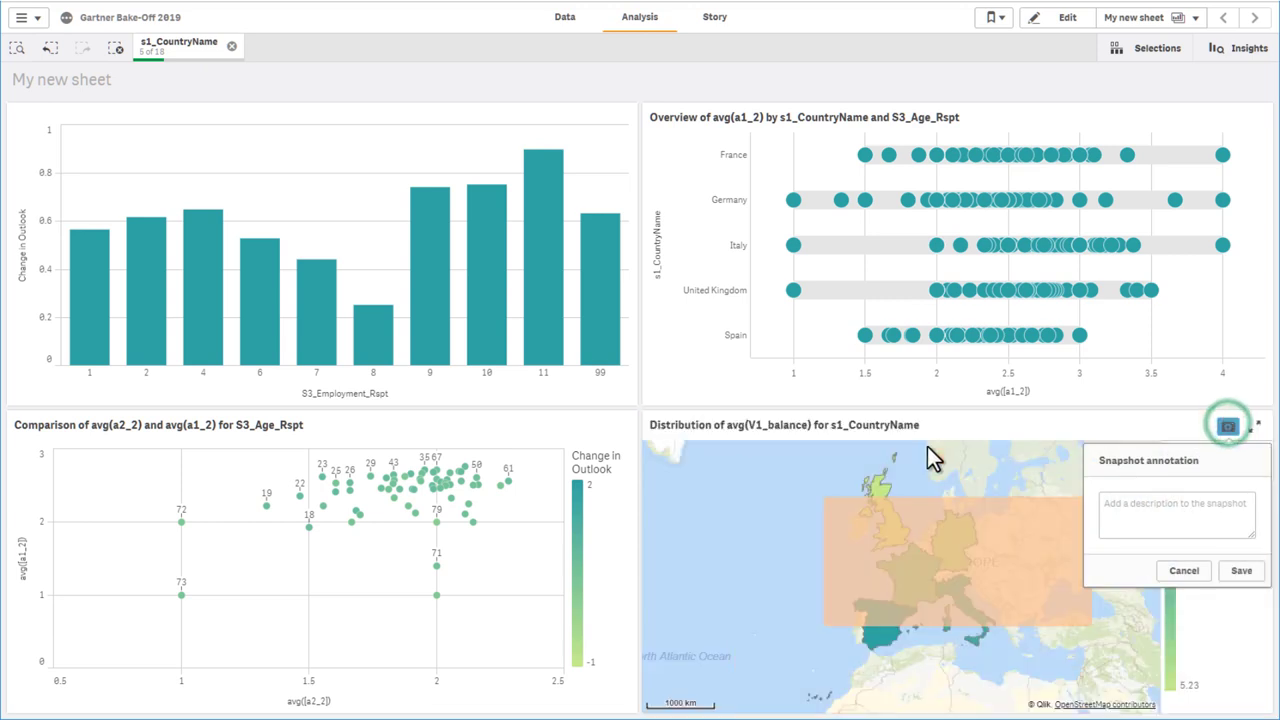
click(563, 429)
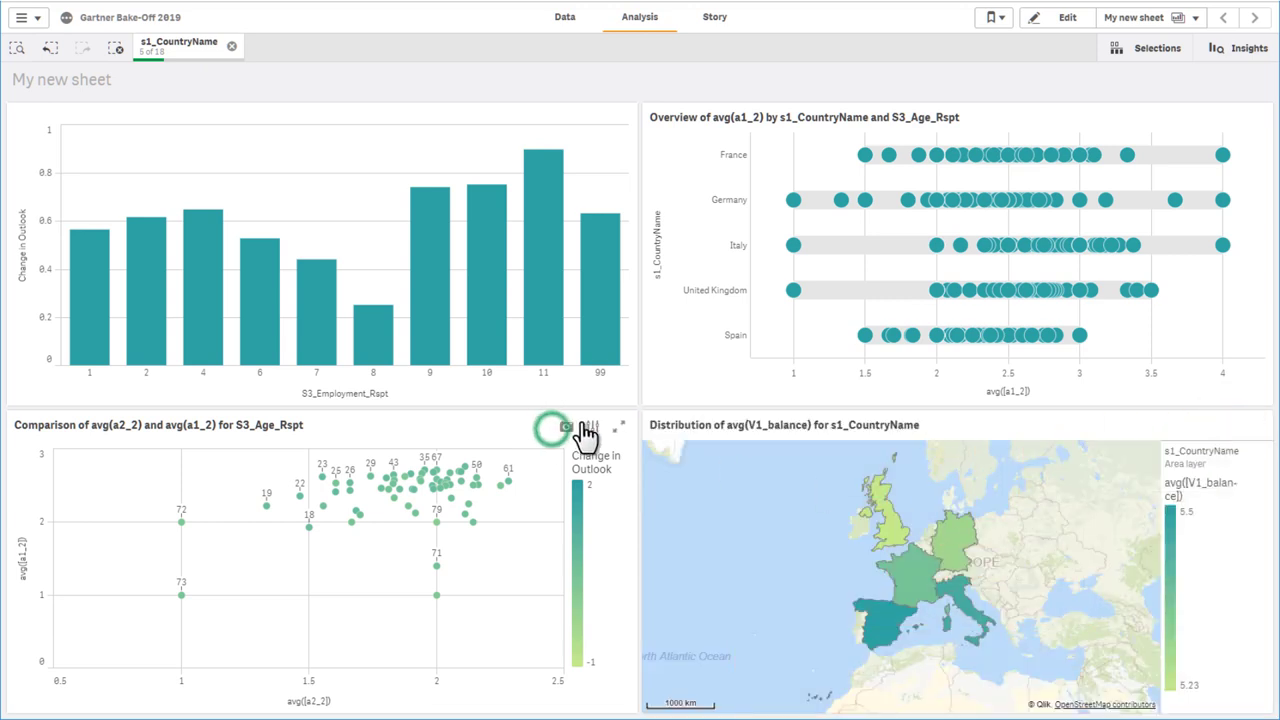
click(566, 427)
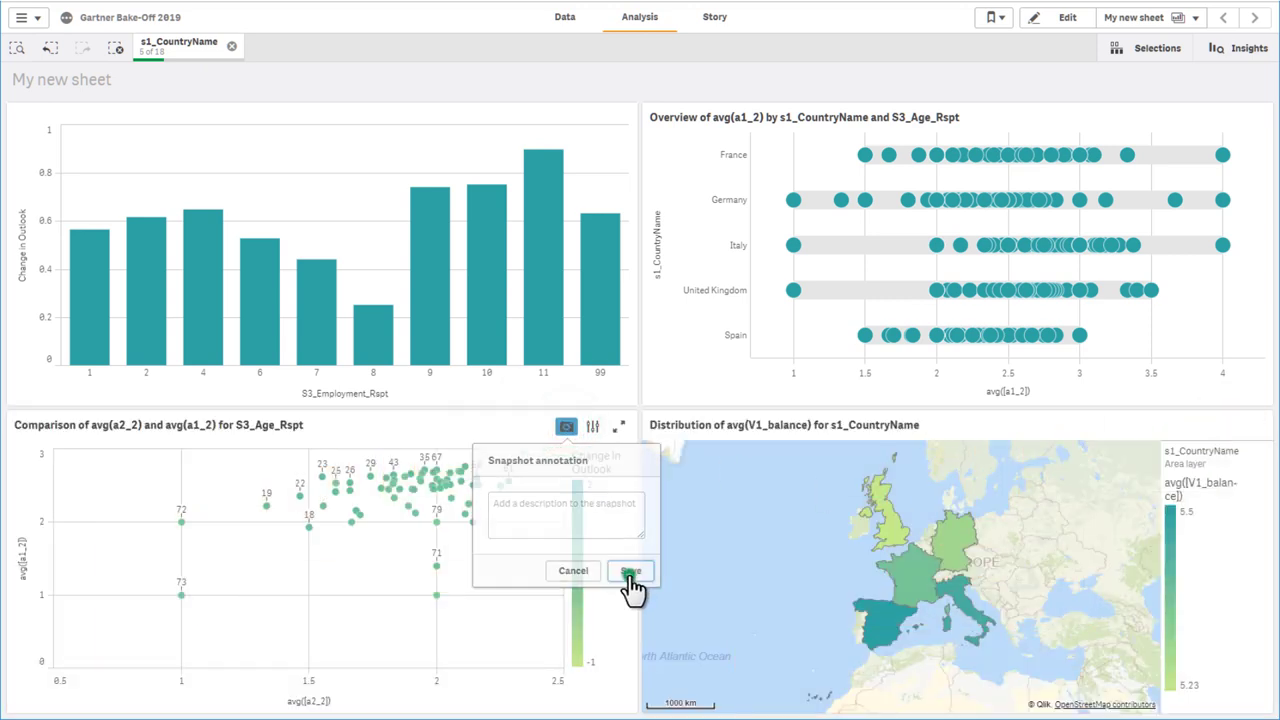
click(630, 572)
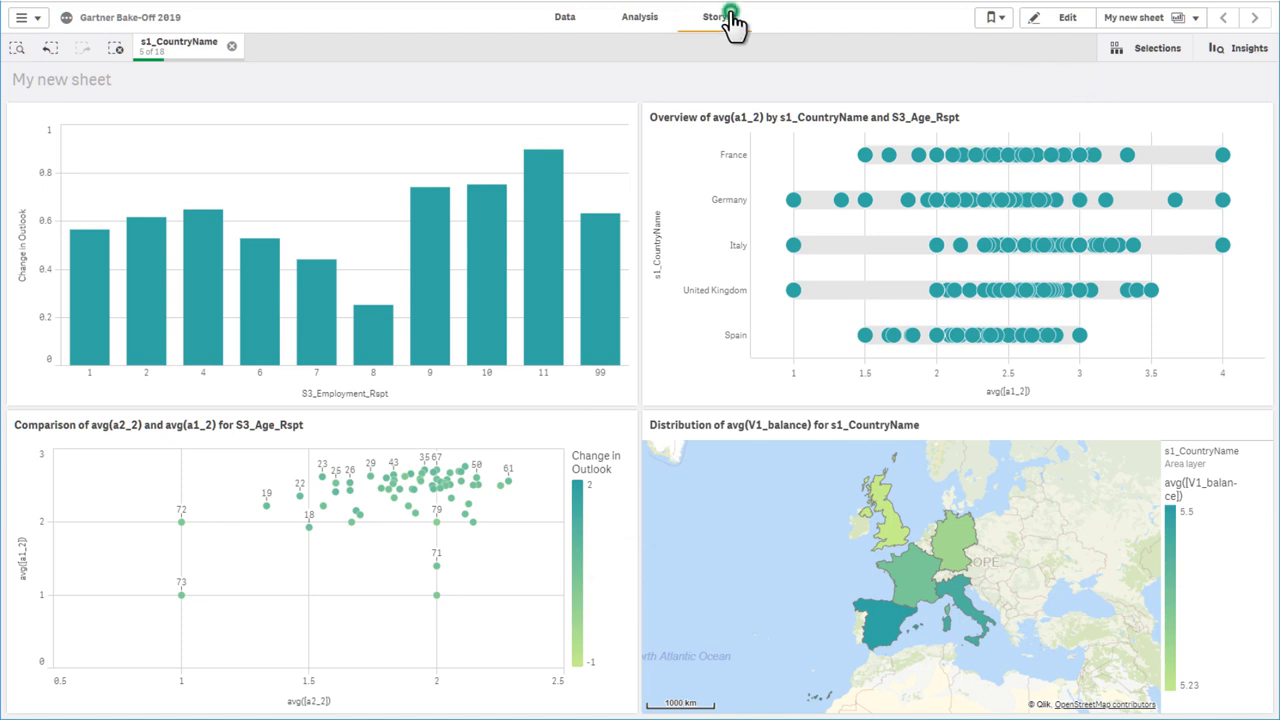
Open My new story and place the S3_Age_Rspt scatter plot snapshot on the right half of the slide
click(731, 17)
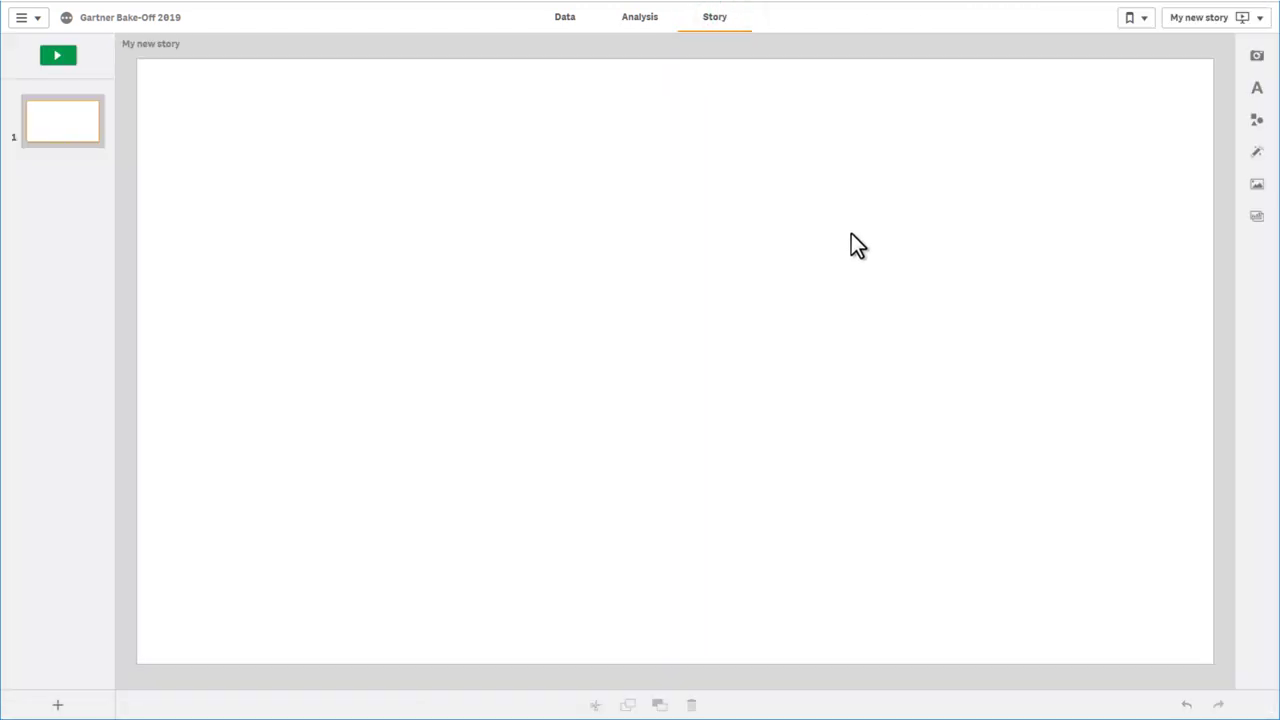
click(1257, 58)
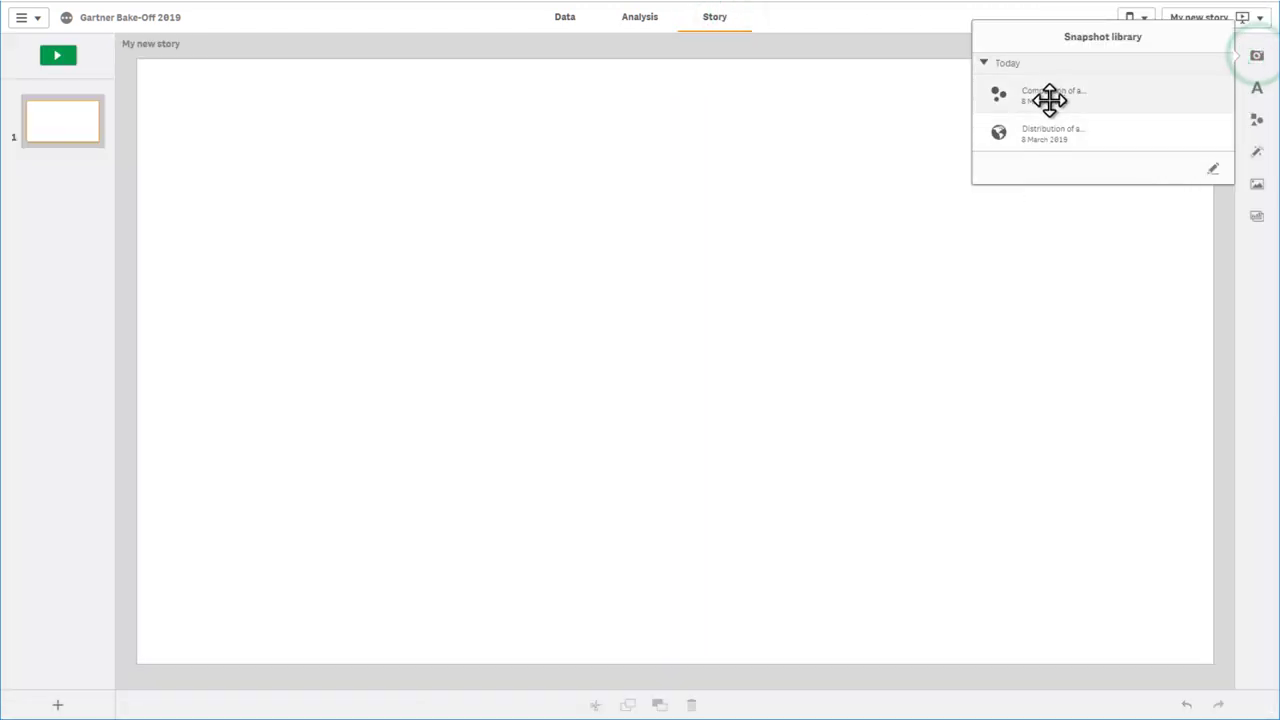
drag(1049, 100, 895, 490)
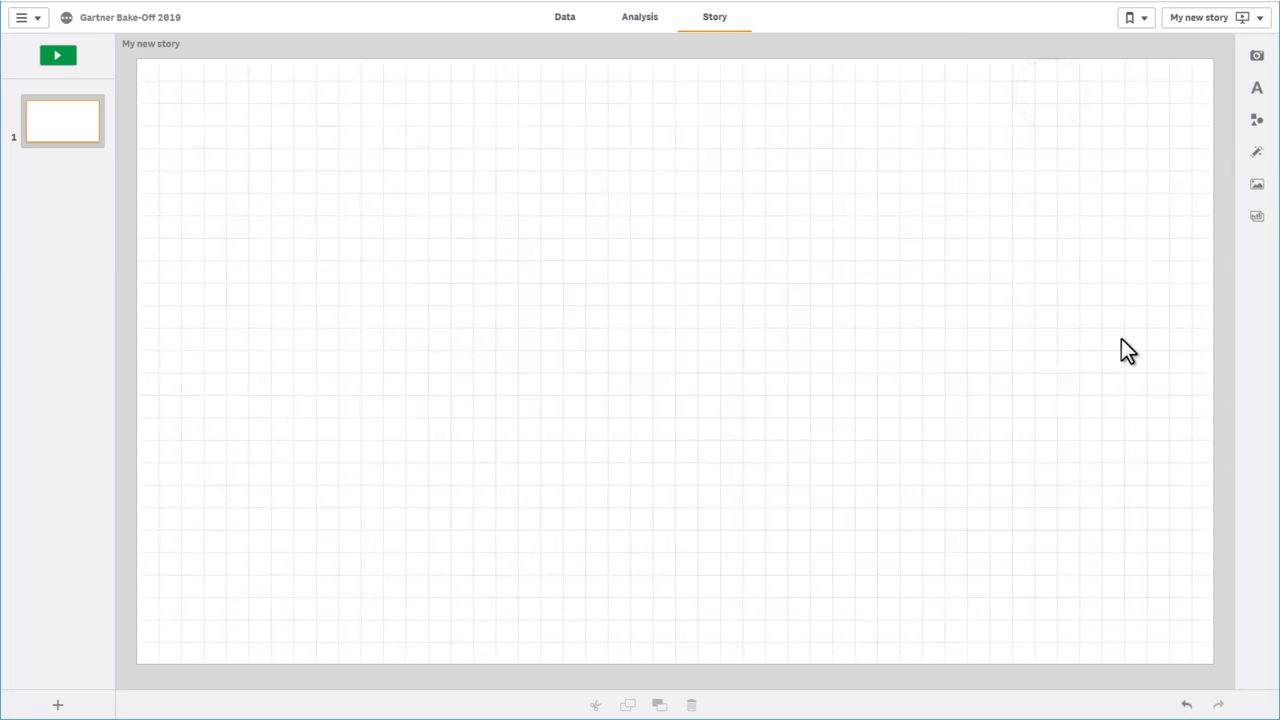
click(1146, 320)
drag(583, 598, 835, 510)
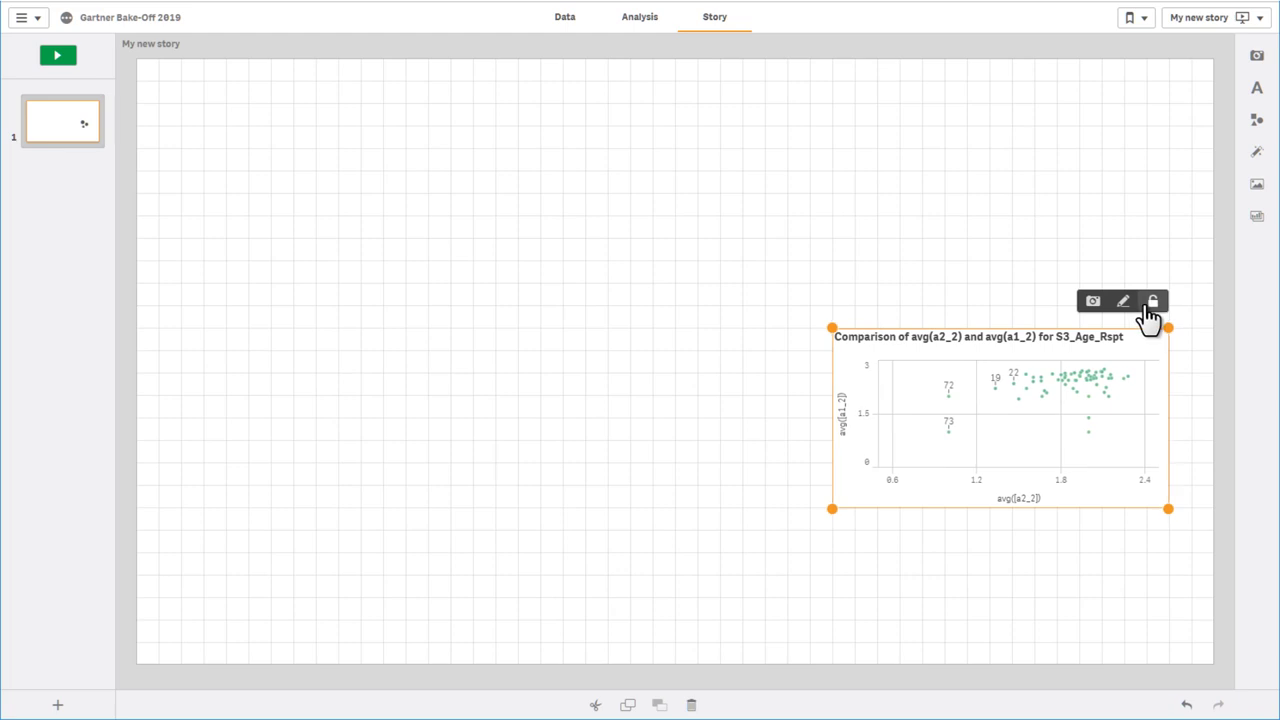
Unlock the scatter plot snapshot's proportions and enlarge it to a tall chart filling the slide's right side below the title area
drag(832, 327, 797, 204)
click(1154, 189)
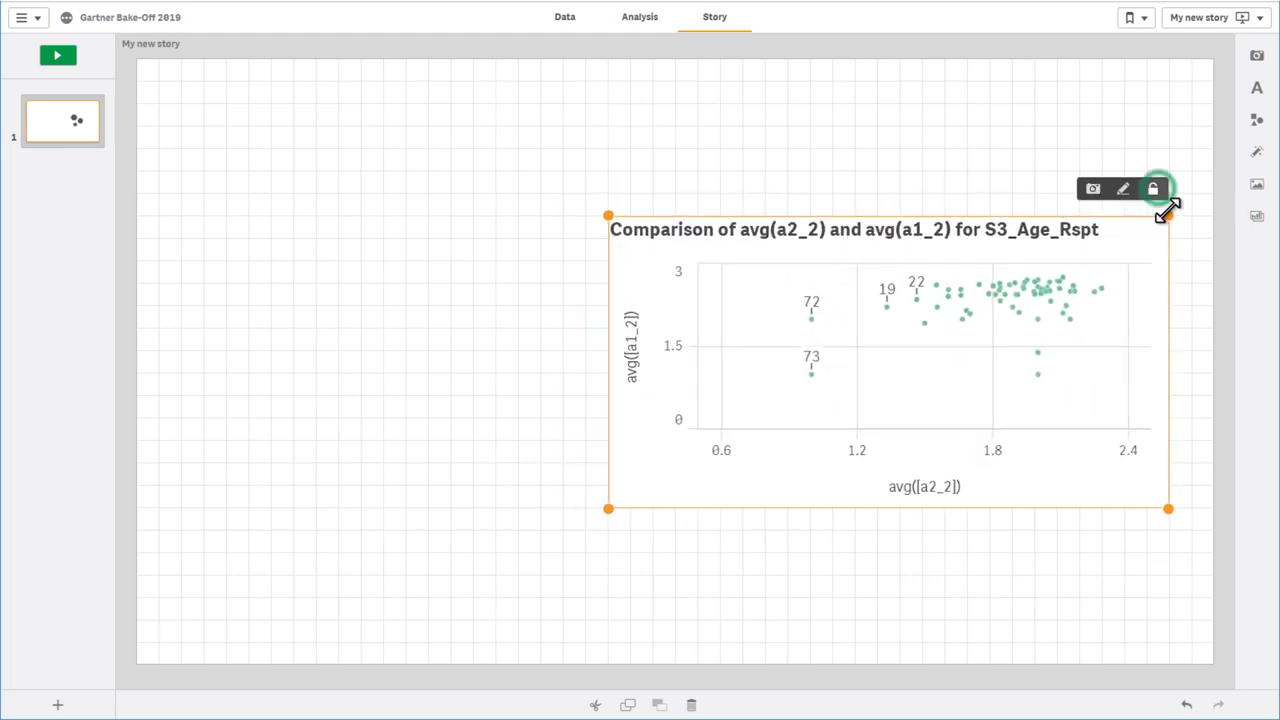
drag(608, 509, 755, 618)
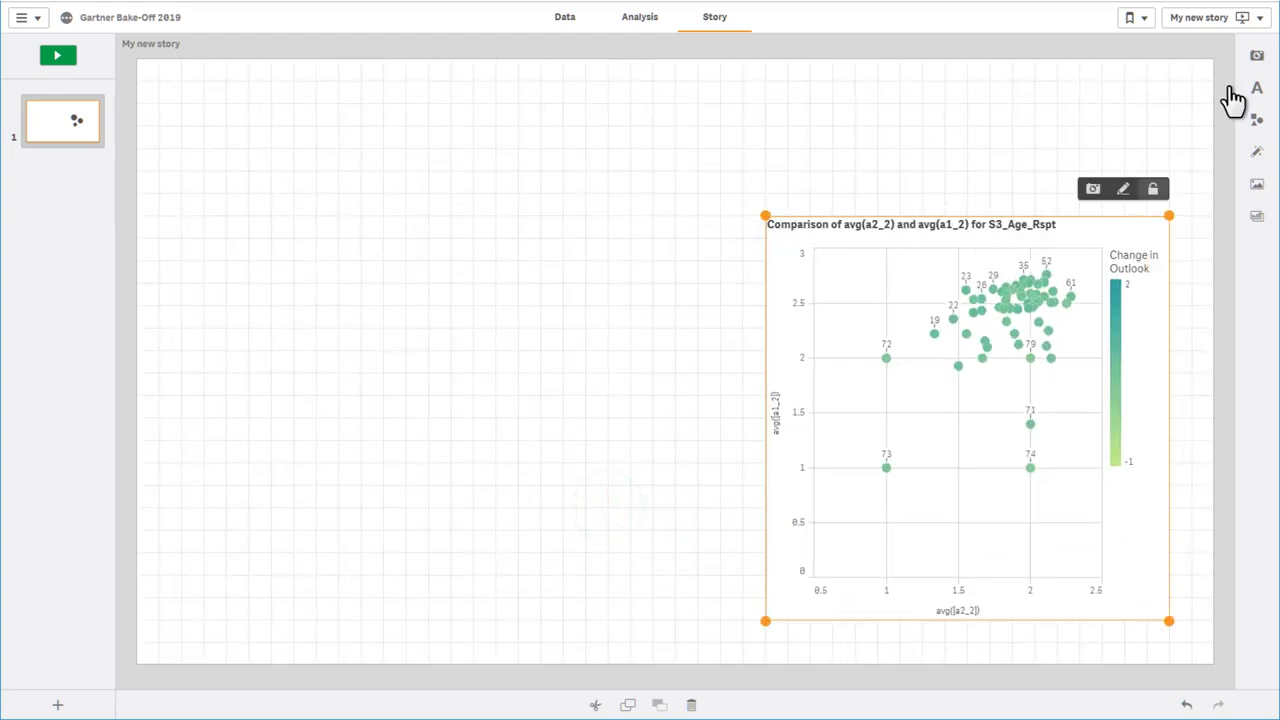
Place the V1_balance map snapshot on the left of the slide, unlock its proportions and stretch it to the scatter plot's height
click(1257, 55)
drag(1048, 130, 455, 360)
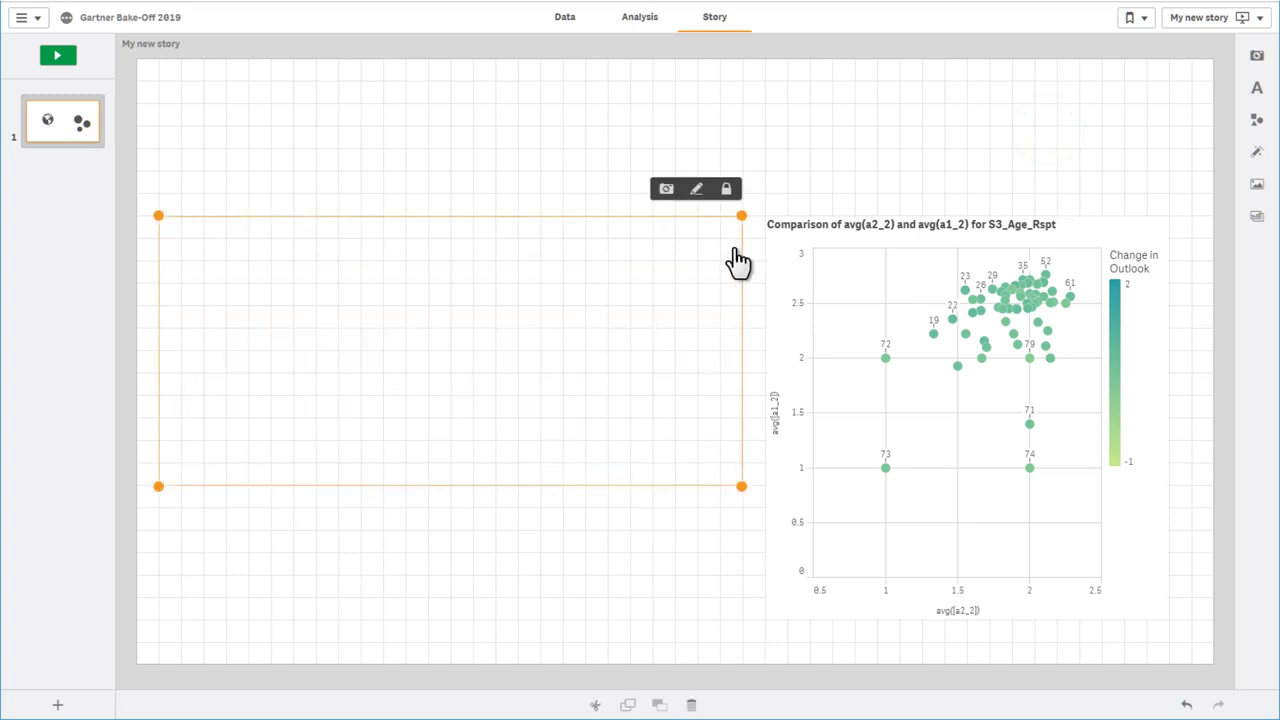
click(726, 189)
drag(741, 486, 749, 617)
Add a title text box above the two charts reading "WOW That was Easy!"
click(1254, 90)
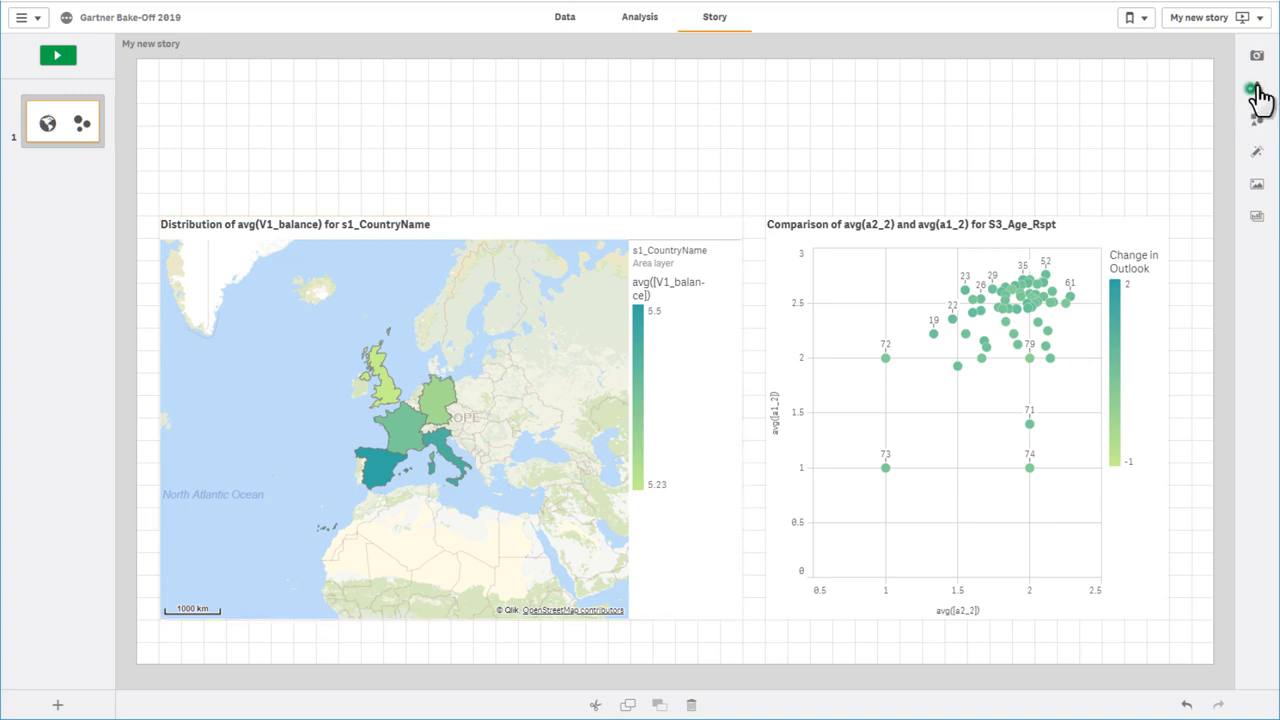
drag(1100, 86, 676, 127)
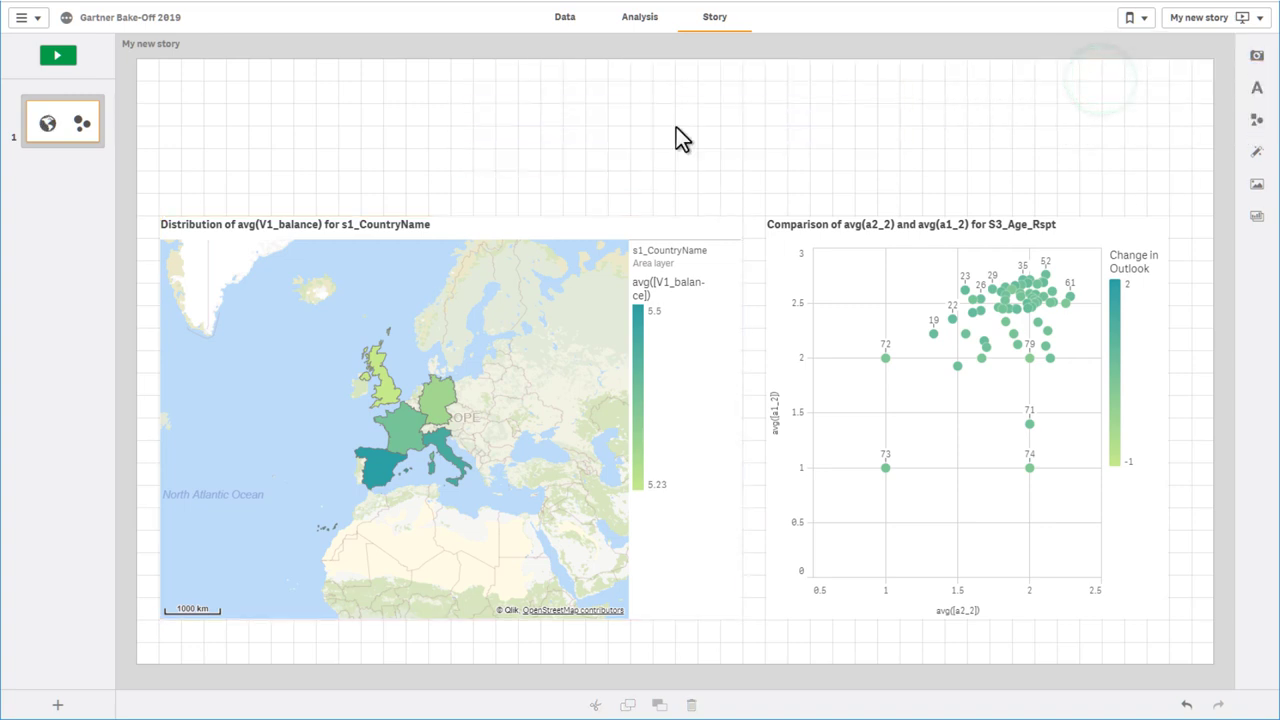
double_click(665, 130)
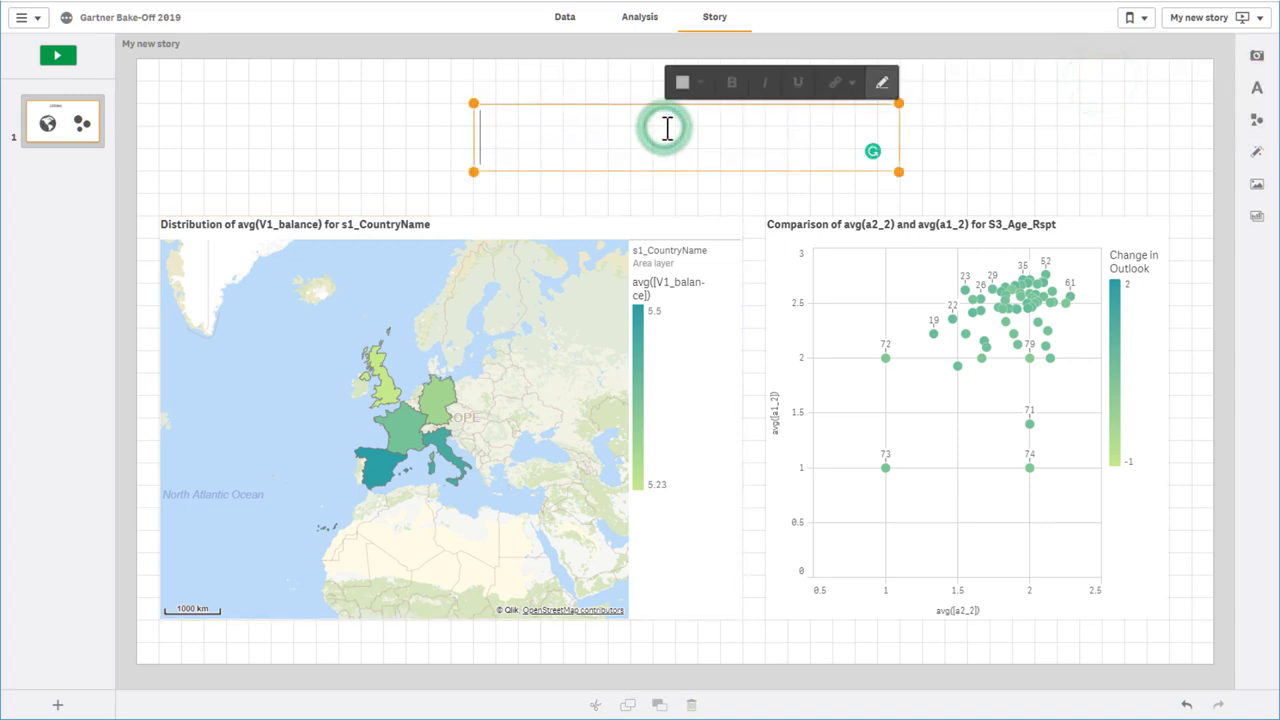
text(WOW That was Easy!)
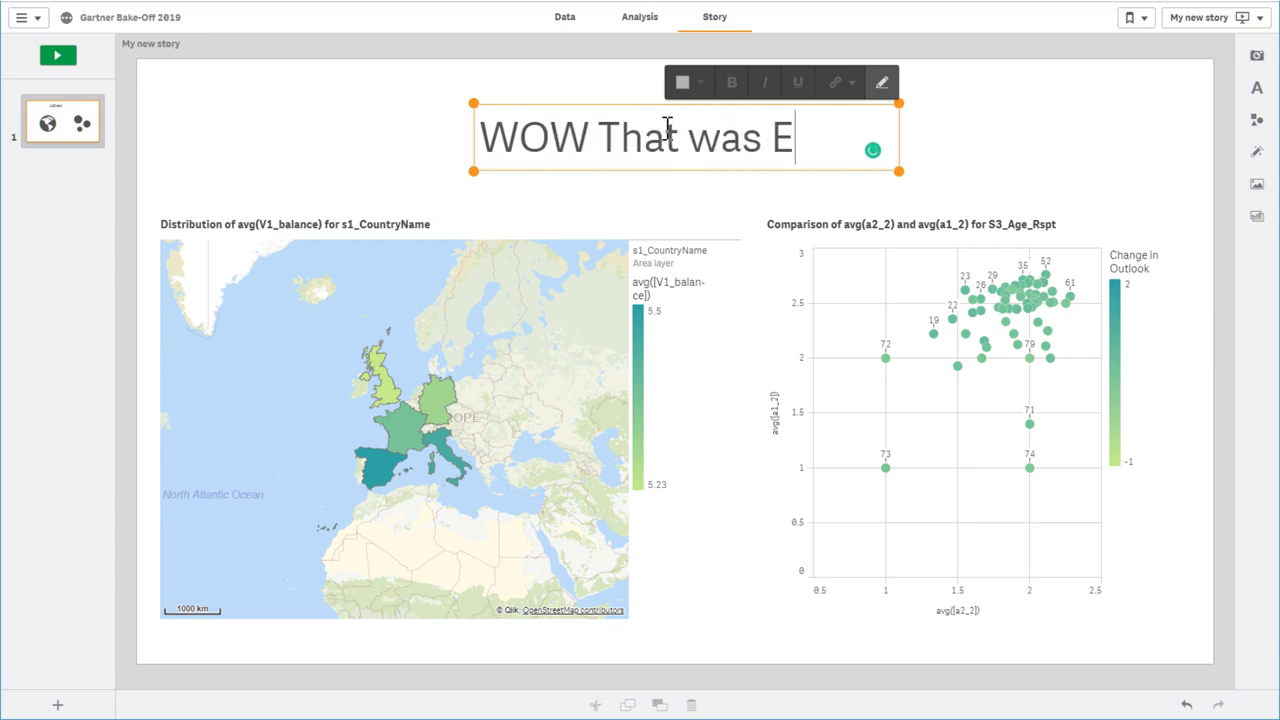
click(1018, 162)
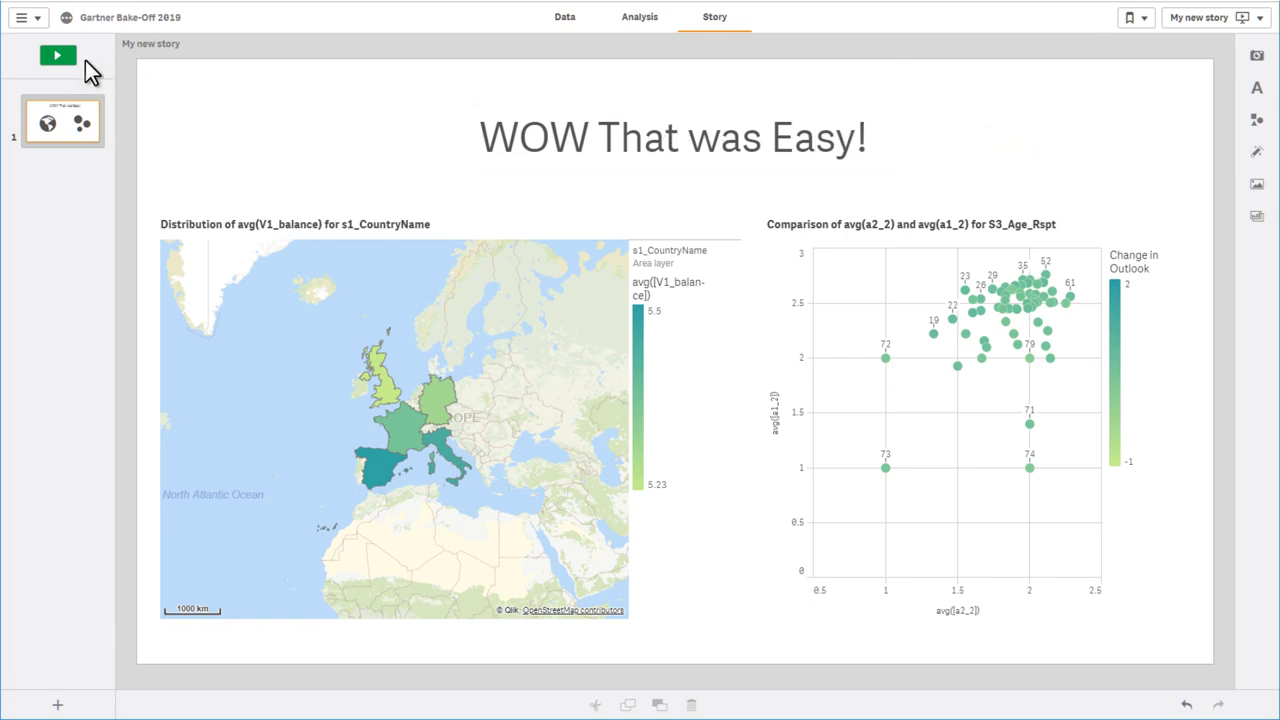
Play the story as a full-screen presentation and pick the V1_balance map on the slide
click(50, 60)
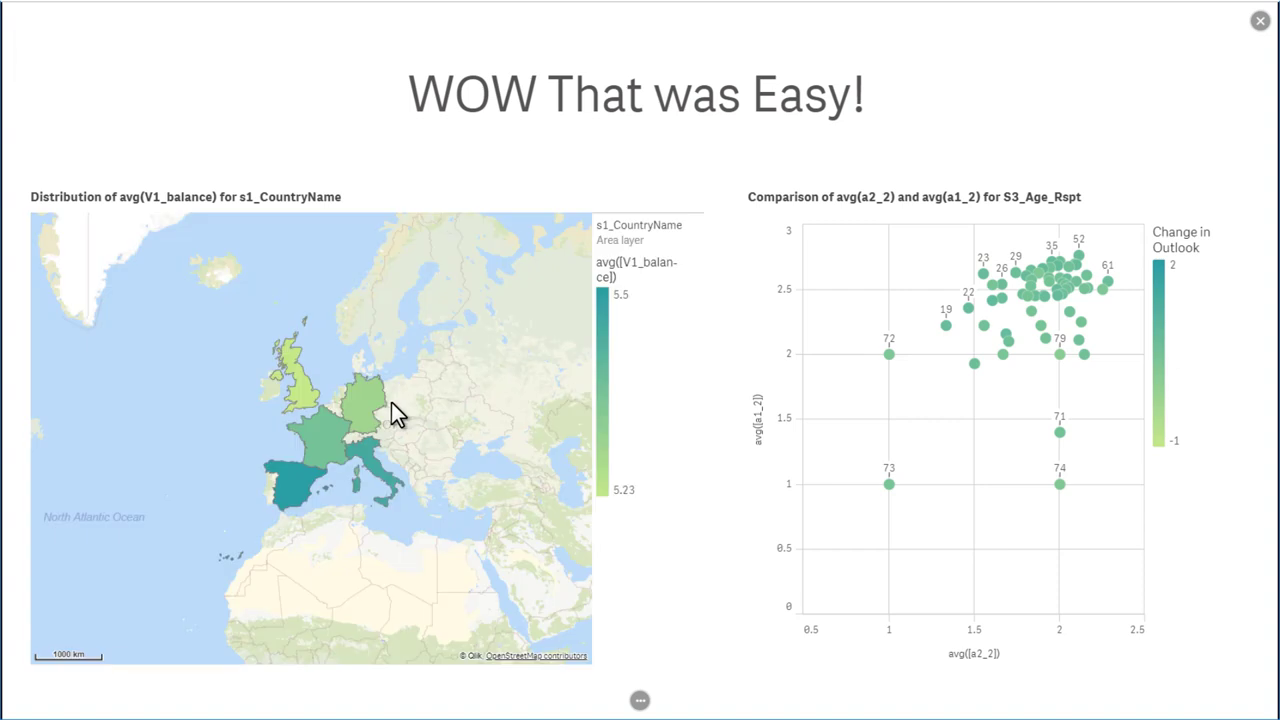
click(351, 356)
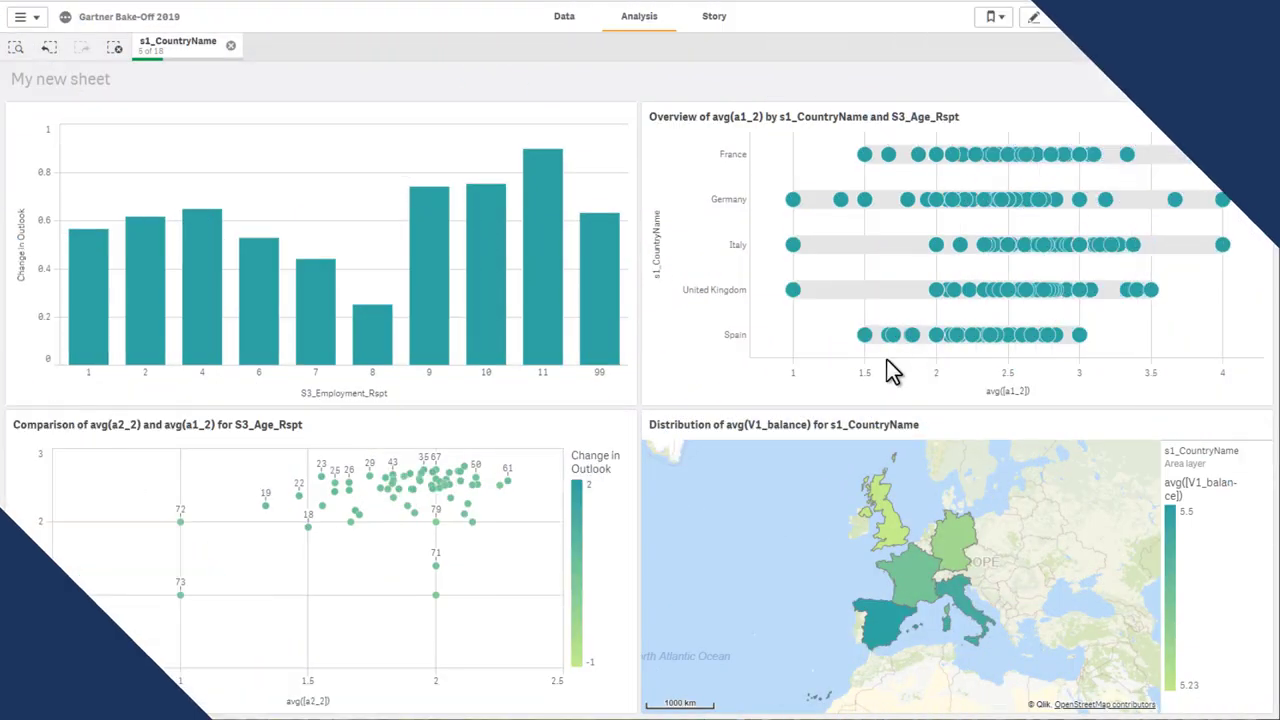
In the data model, detach the Employment table from the Wave 8 table and reapply the recommended S3_Employment_Rspt association
click(564, 20)
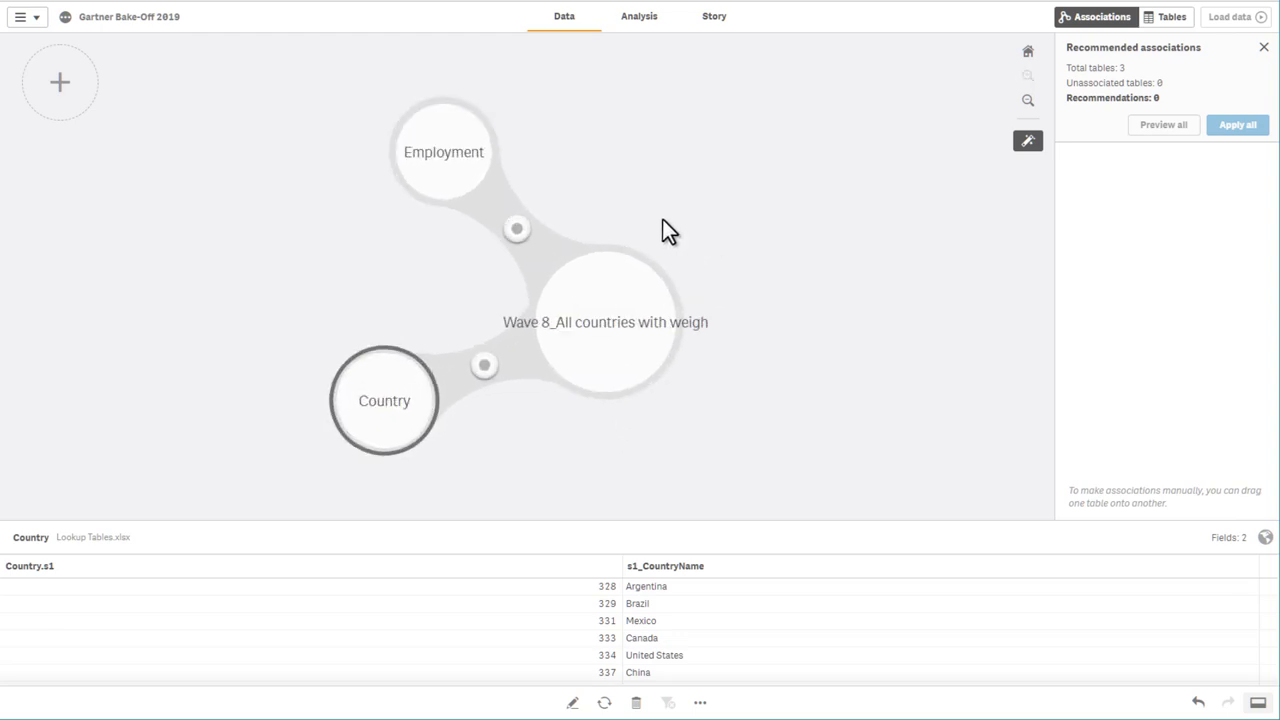
drag(440, 157, 135, 190)
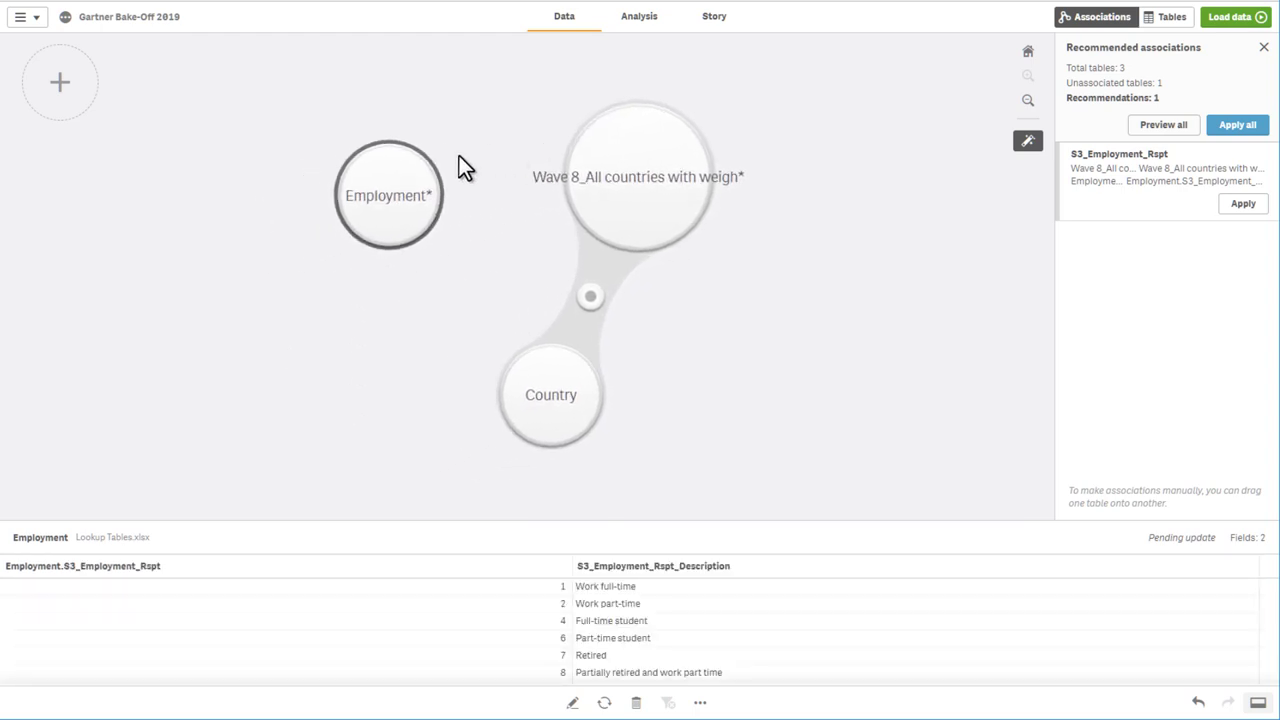
drag(391, 206, 428, 183)
click(1244, 206)
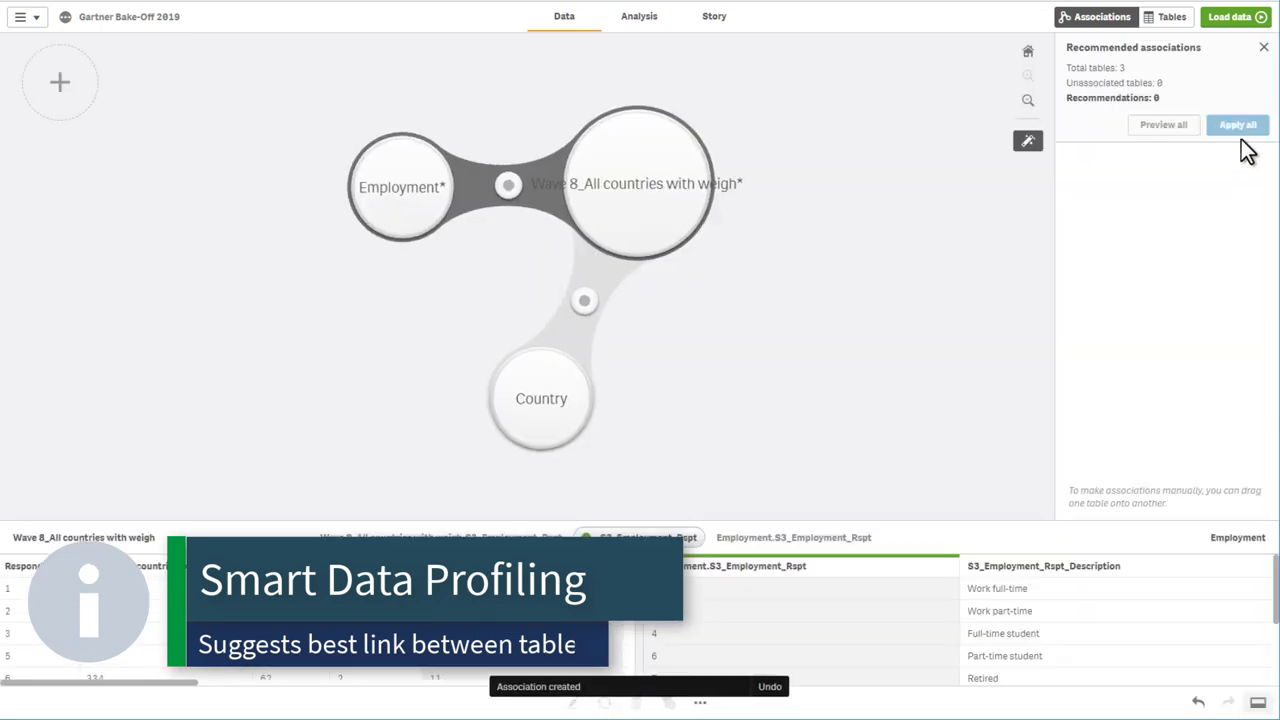
click(1240, 131)
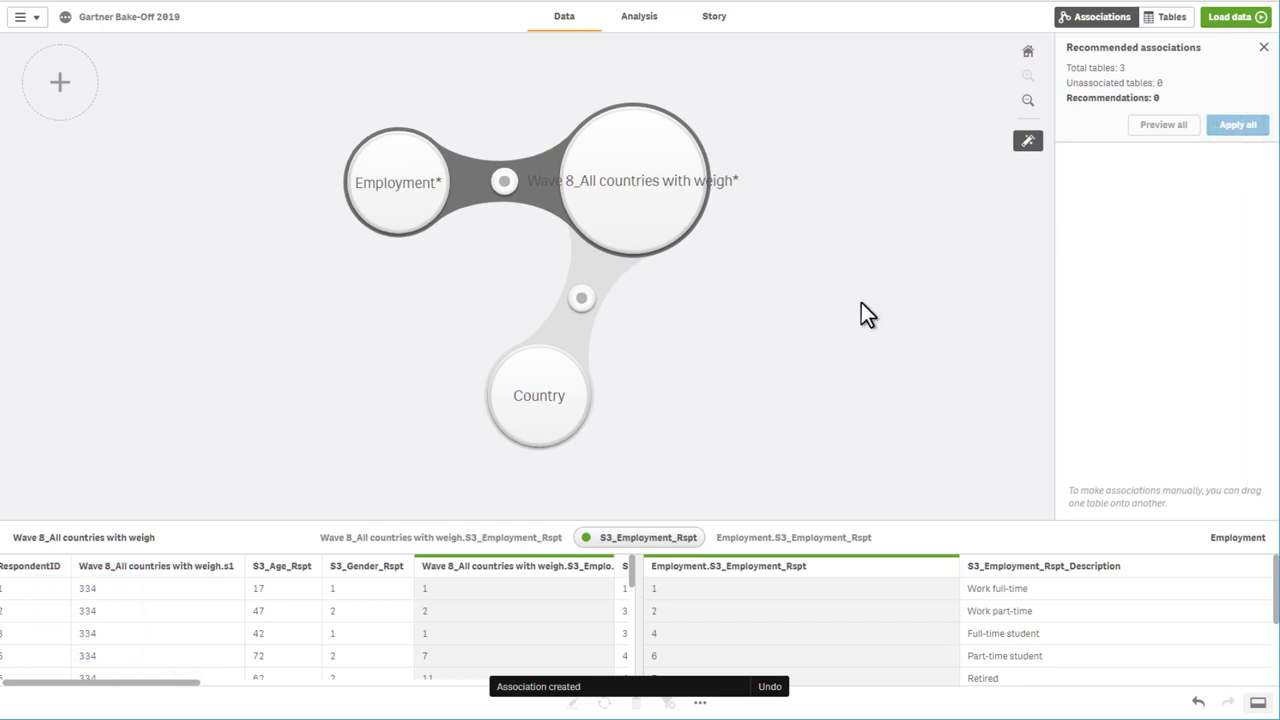
Add KFF_Economist_Loneliness_Combined_No Rotates.xls from the shared DemoData folder to the app with all its fields
click(58, 82)
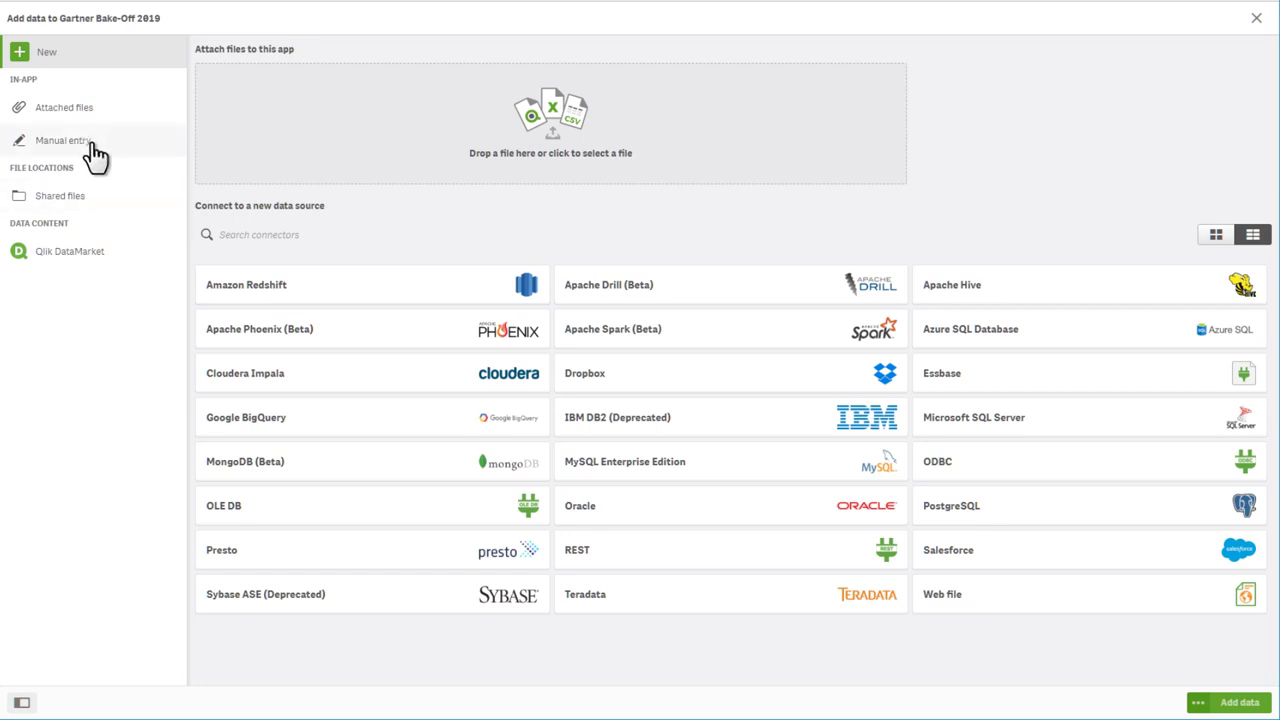
click(77, 189)
click(378, 275)
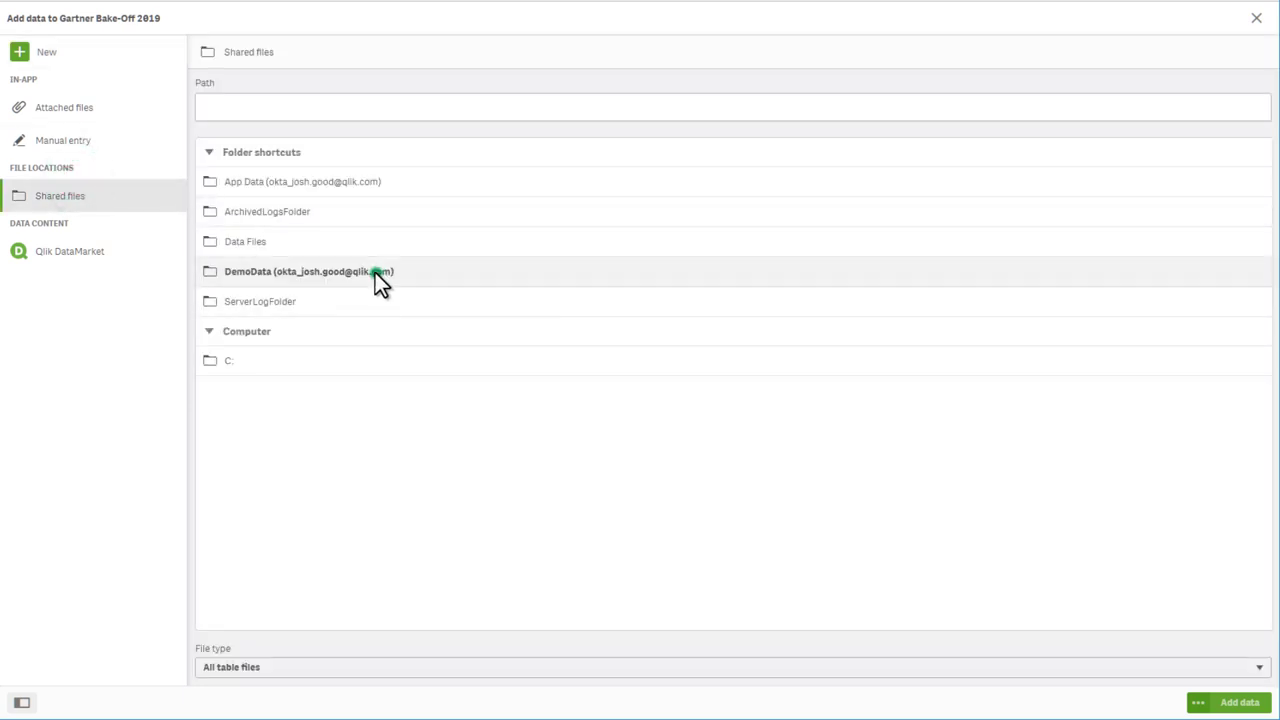
click(403, 272)
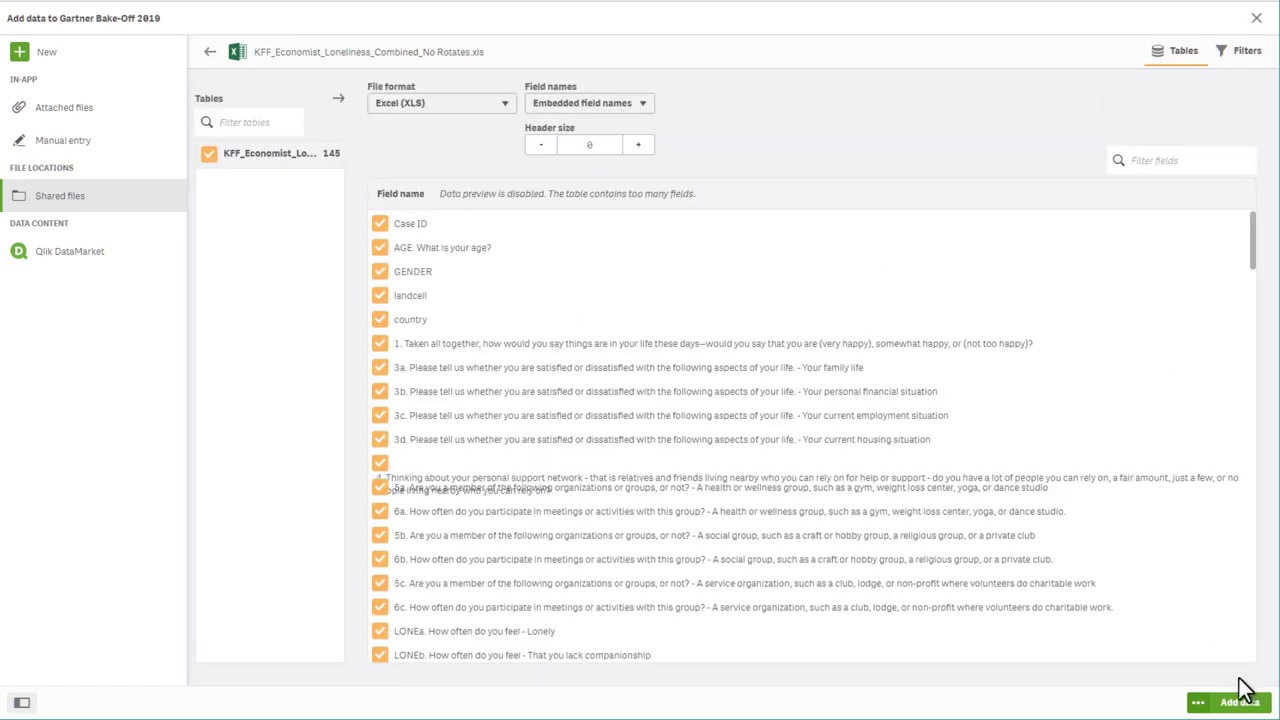
click(1232, 704)
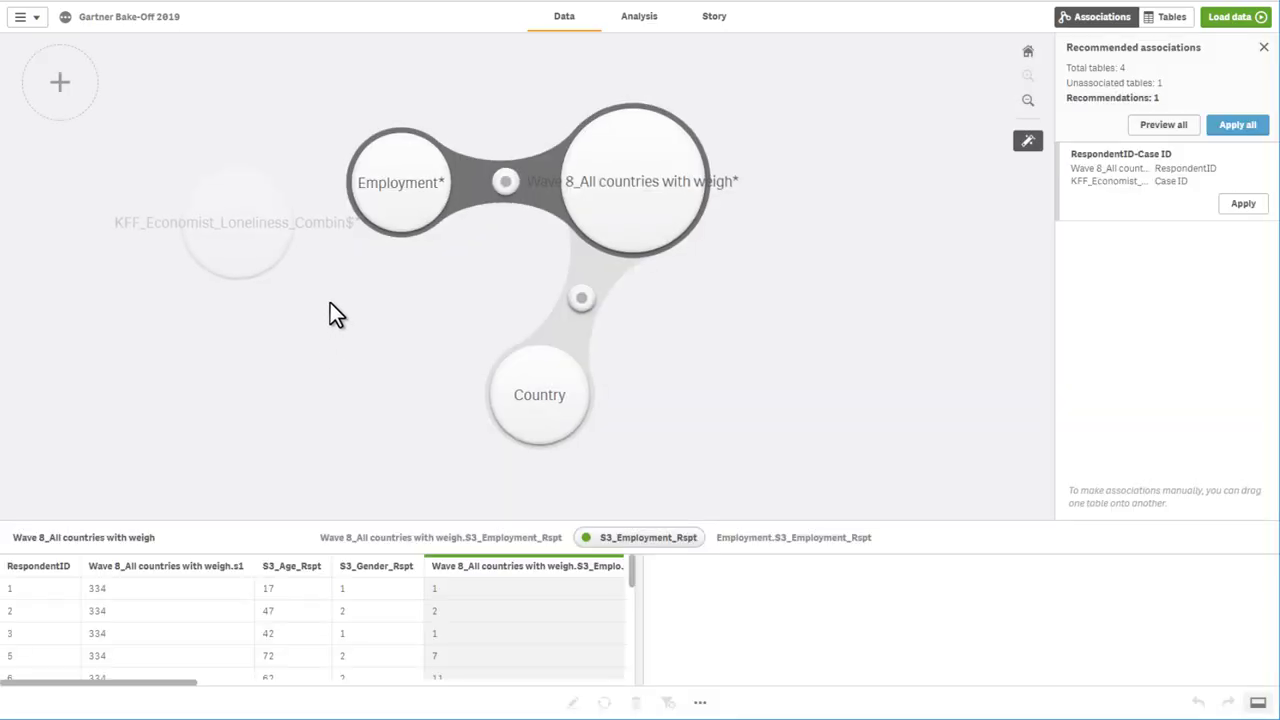
Start a custom association between the KFF_Economist_Loneliness and Wave 8 tables, choosing "AGE. What is your age?" and GENDER on the KFF side
drag(245, 225, 362, 328)
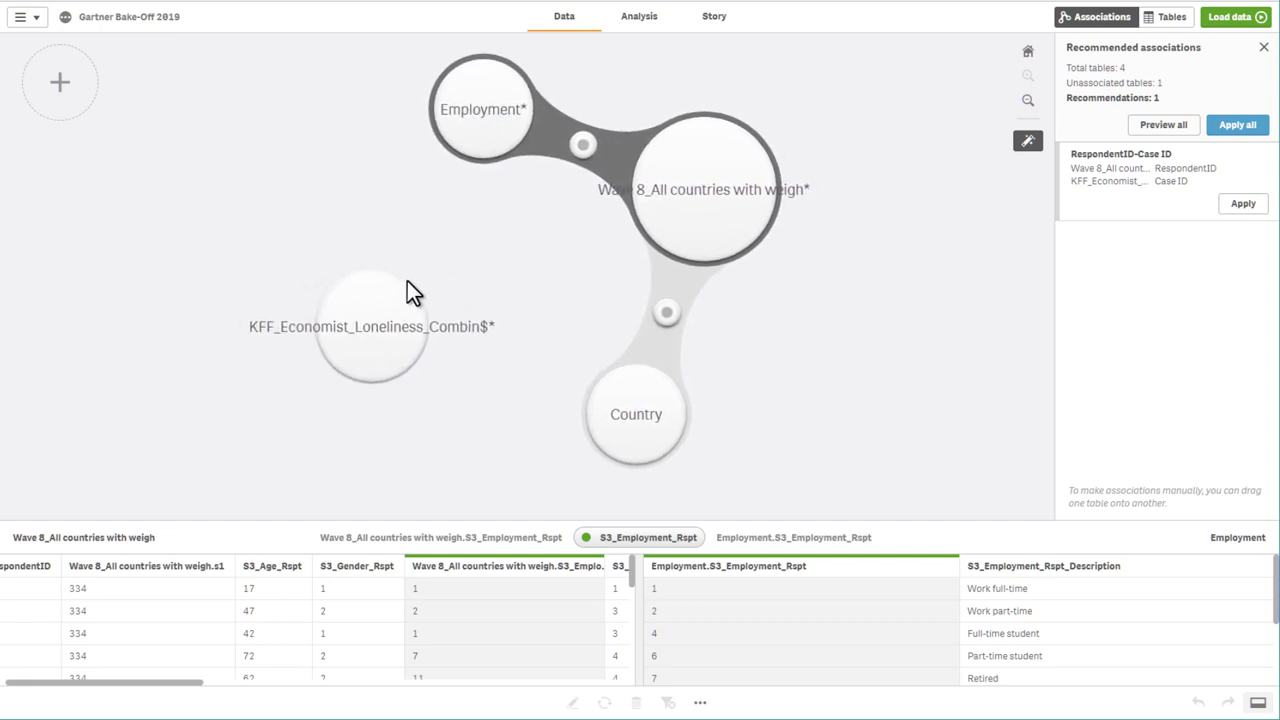
drag(392, 310, 425, 272)
drag(475, 195, 486, 280)
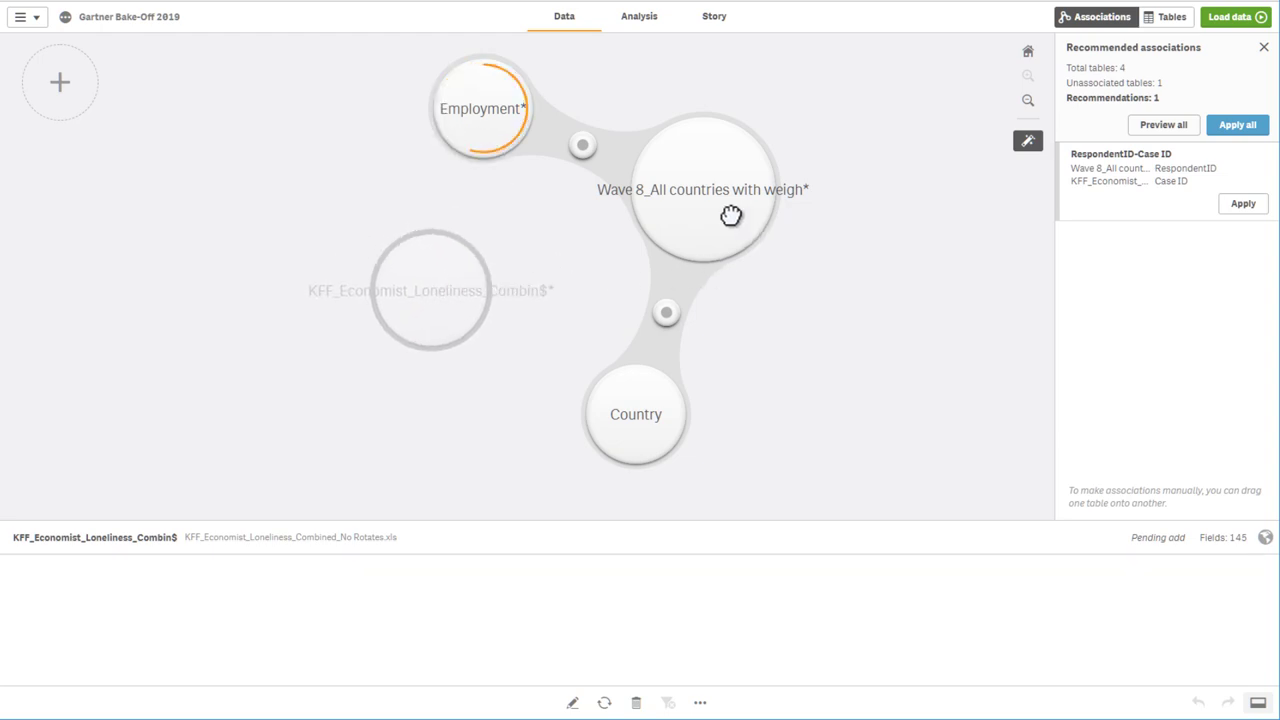
drag(698, 195, 700, 196)
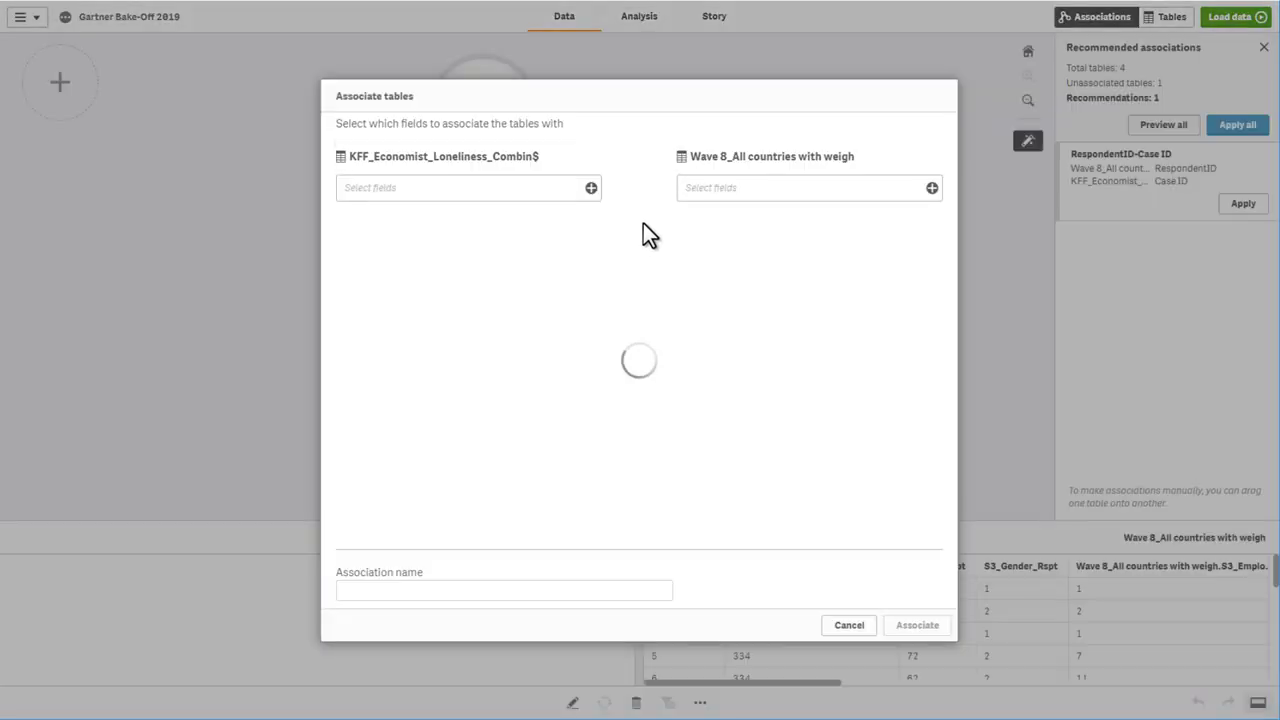
click(591, 188)
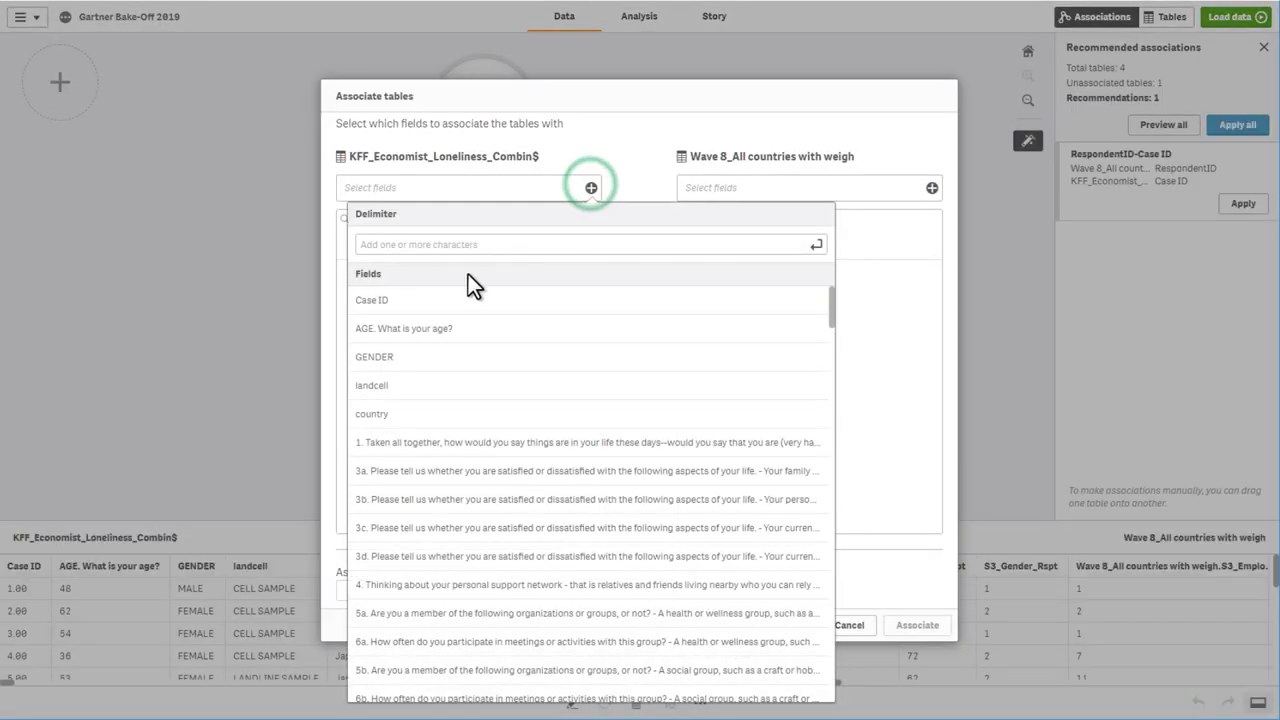
click(437, 332)
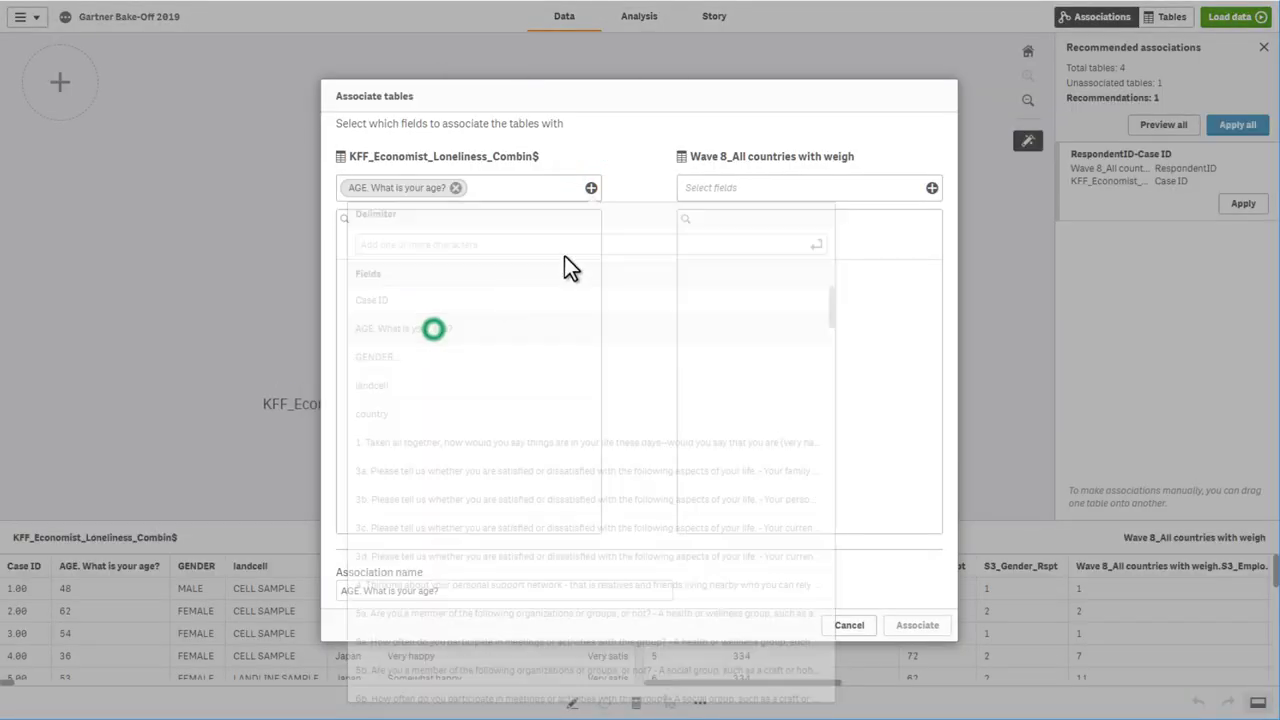
click(591, 188)
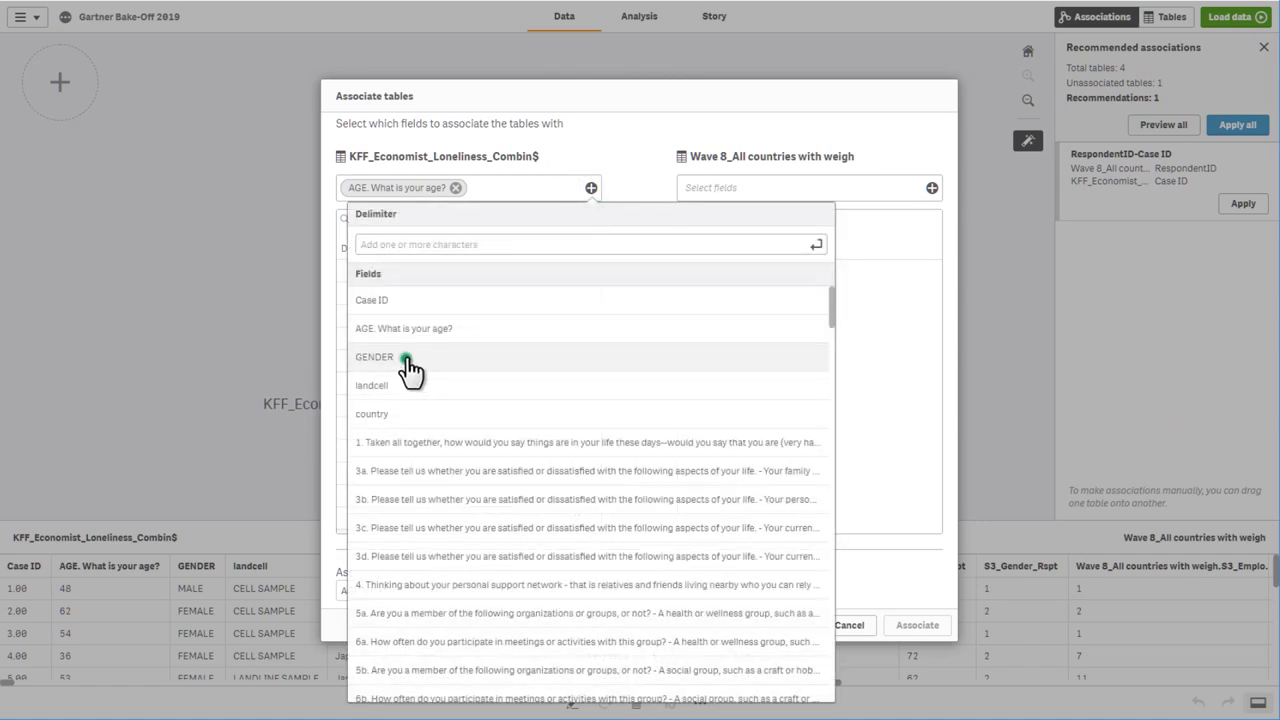
click(410, 357)
Choose S3_Age_Rspt and S3_Gender_Rspt as the Wave 8 table's matching fields and create the association
click(931, 189)
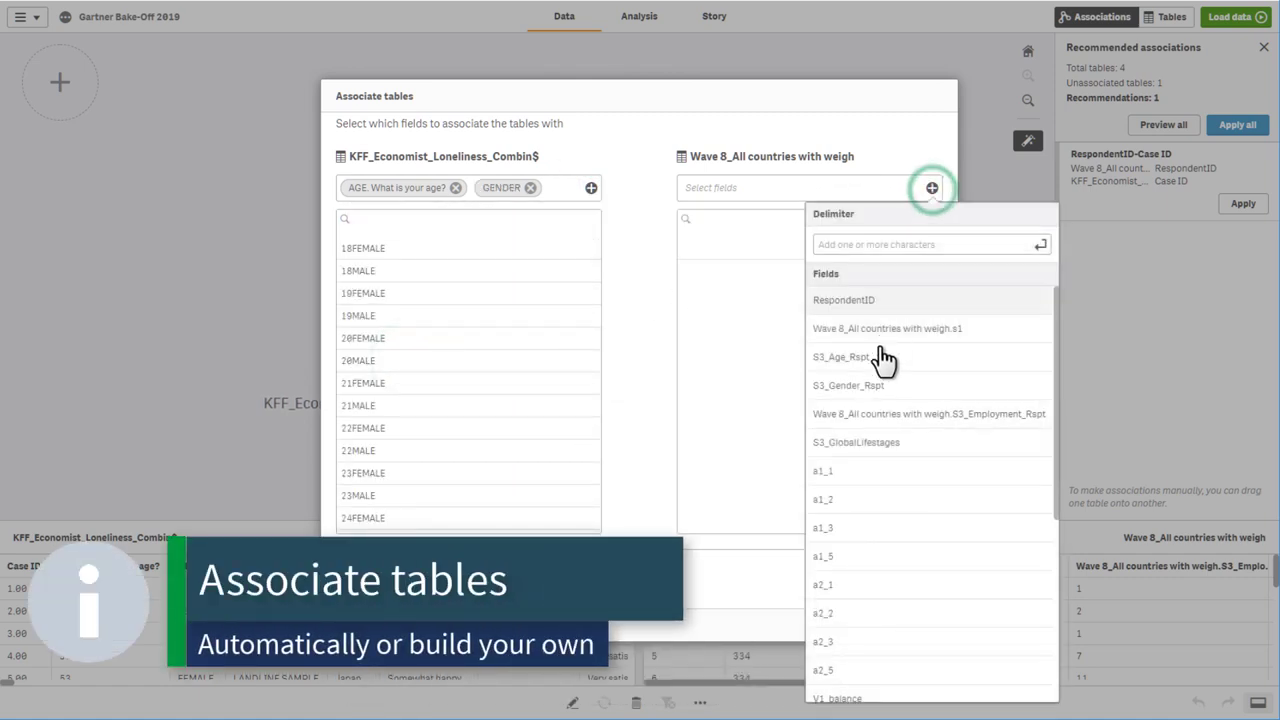
click(890, 370)
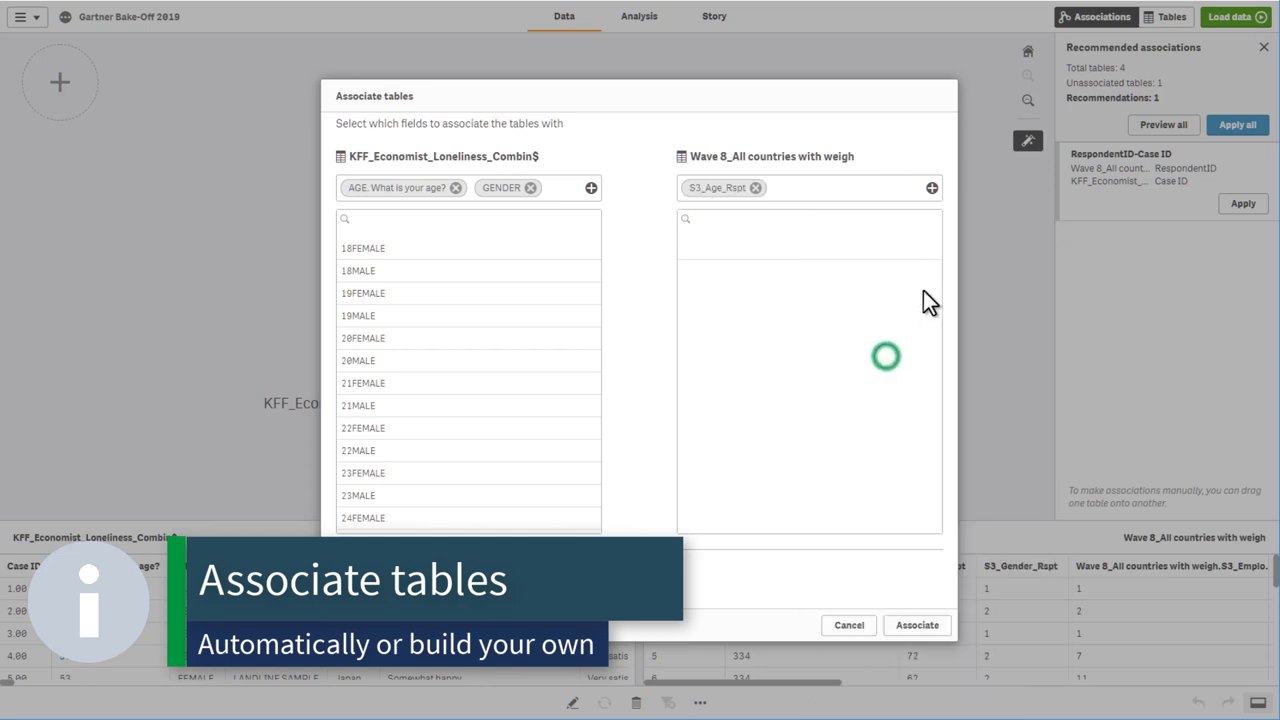
click(931, 188)
click(868, 388)
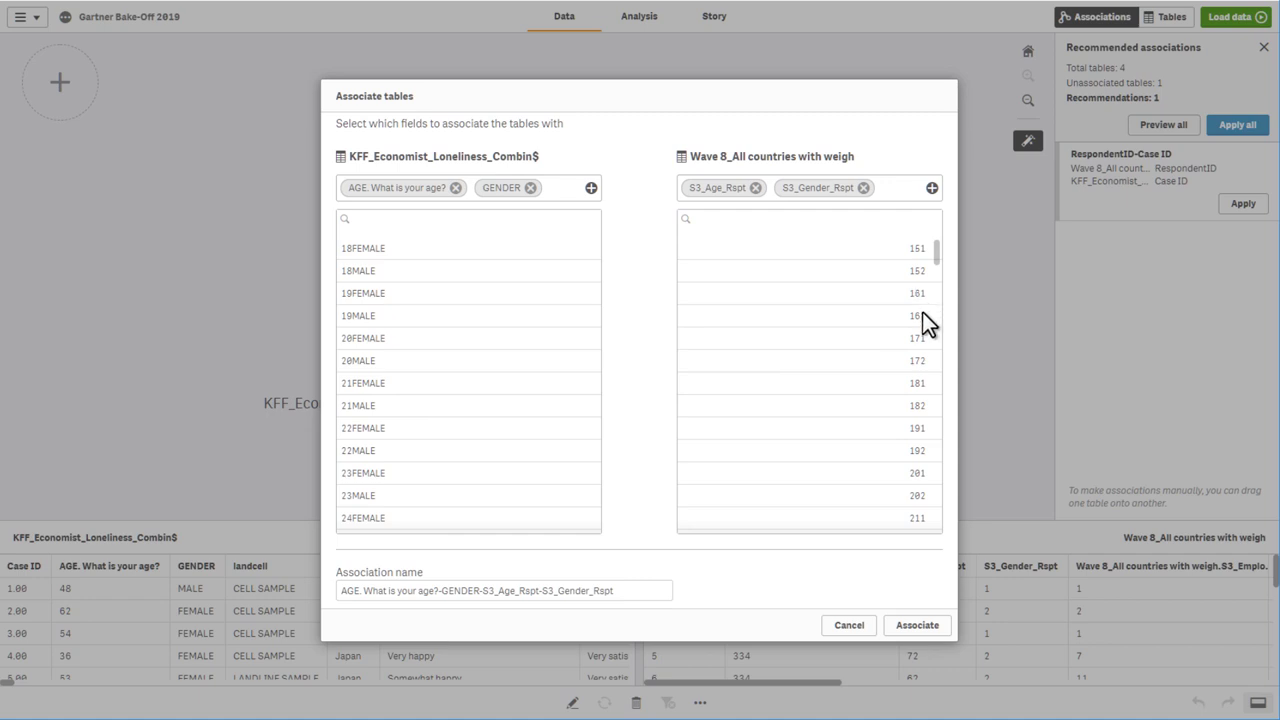
click(914, 626)
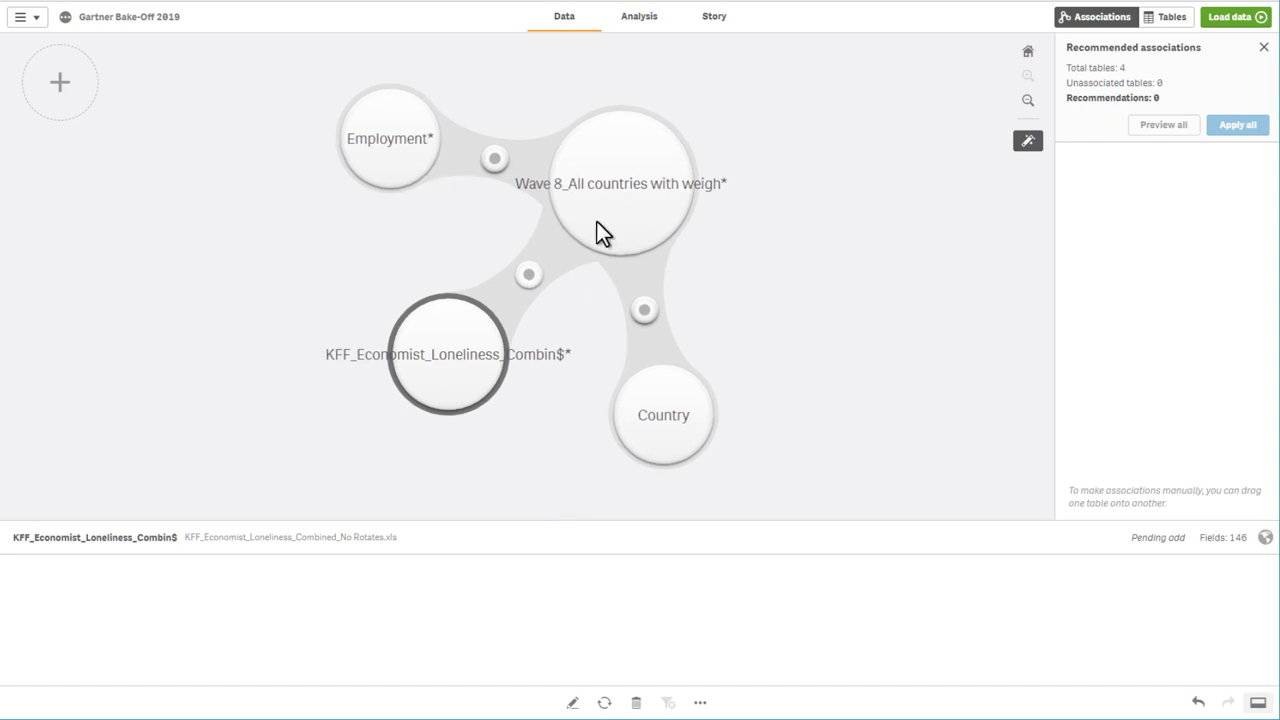
Open the Wave 8 table for editing and define MALE as the replacement for value 1 in S3_Gender_Rspt
click(603, 133)
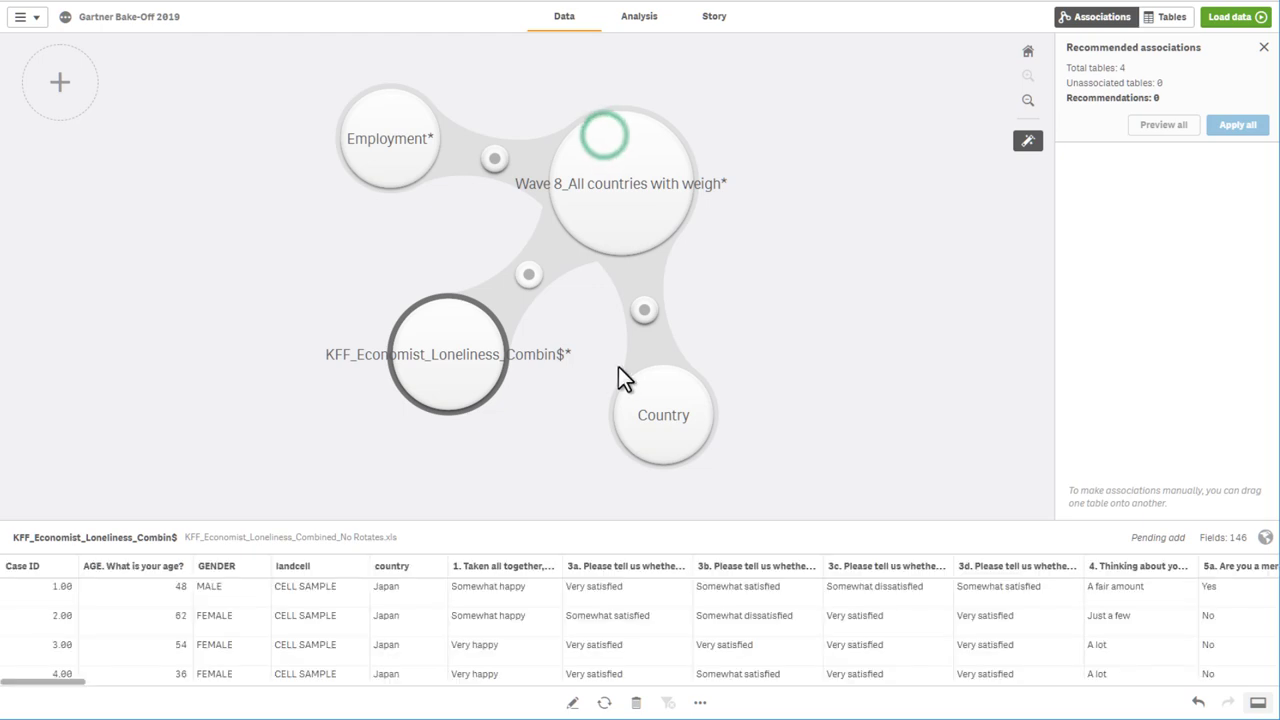
click(569, 702)
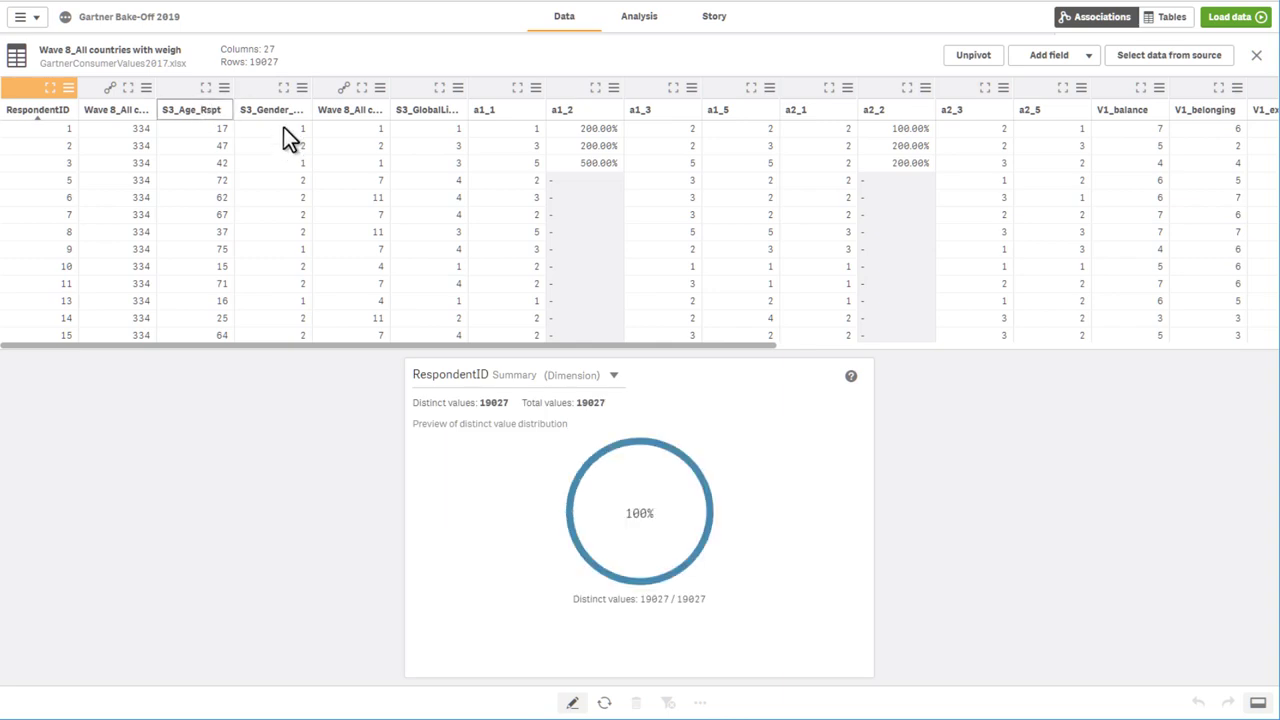
click(270, 108)
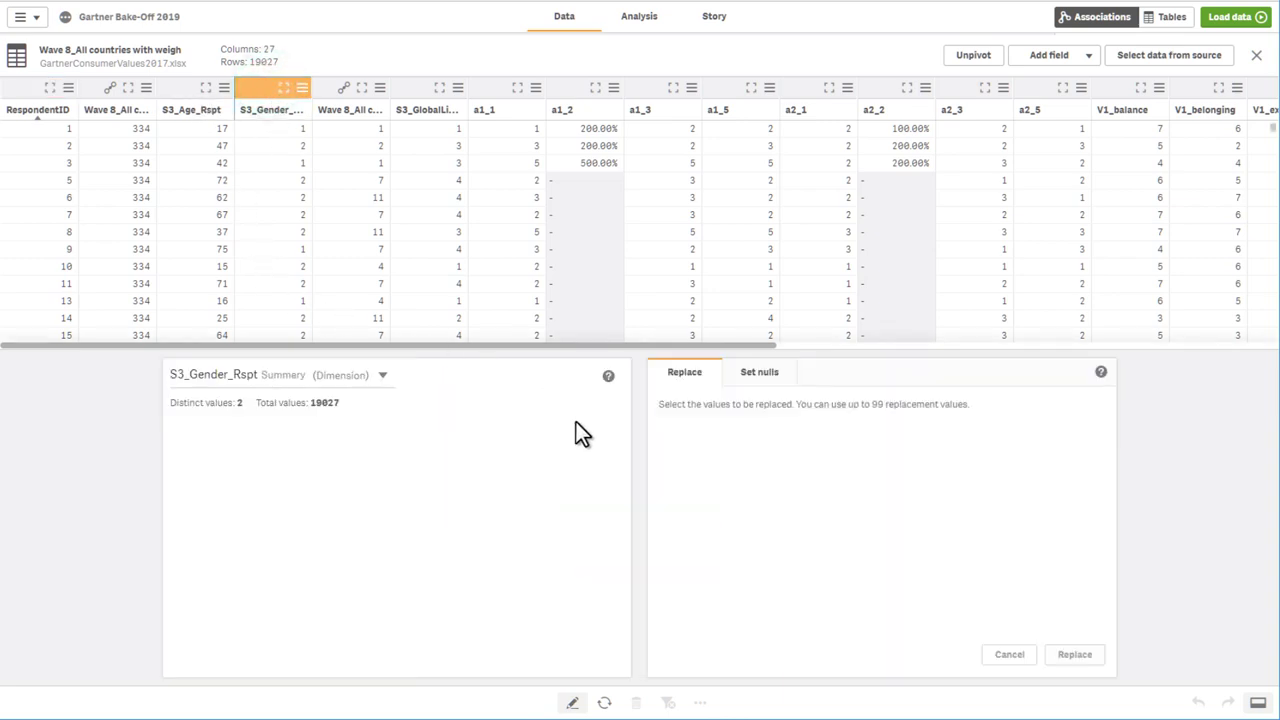
click(706, 470)
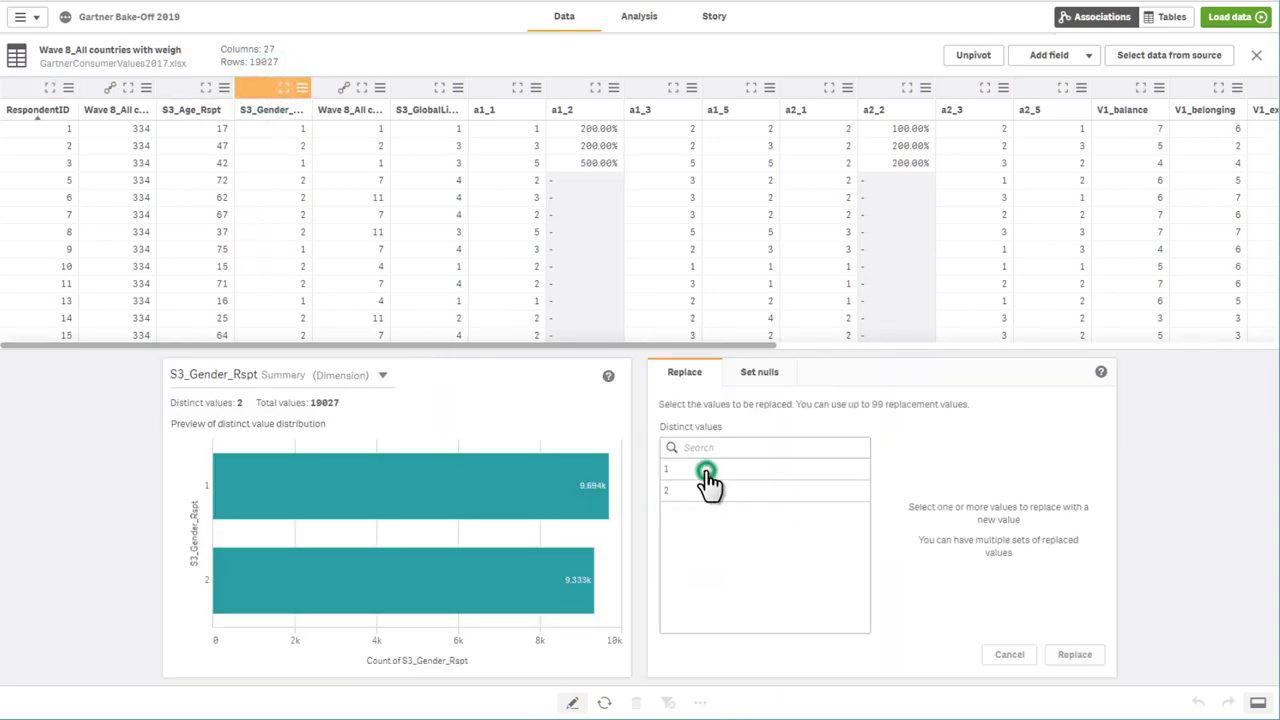
click(934, 447)
text(MALE)
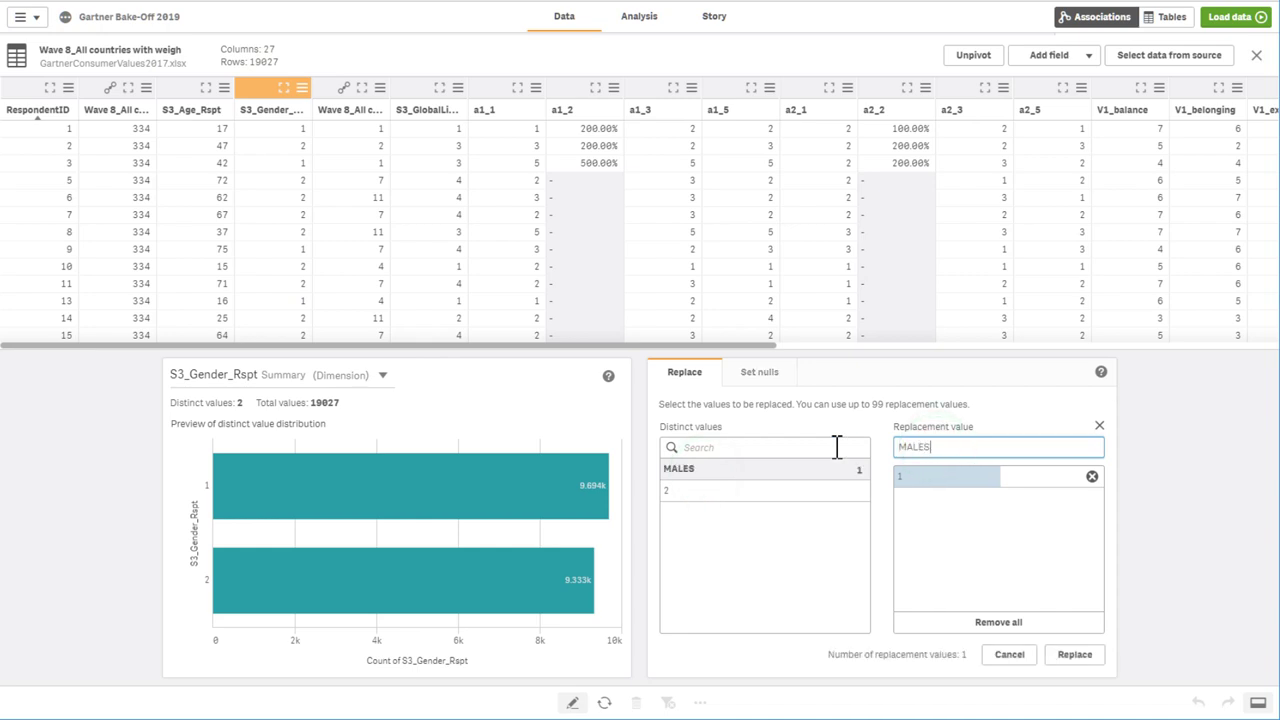
click(1100, 630)
Define FEMALE as the replacement for value 2 in S3_Gender_Rspt and apply both replacements
click(712, 491)
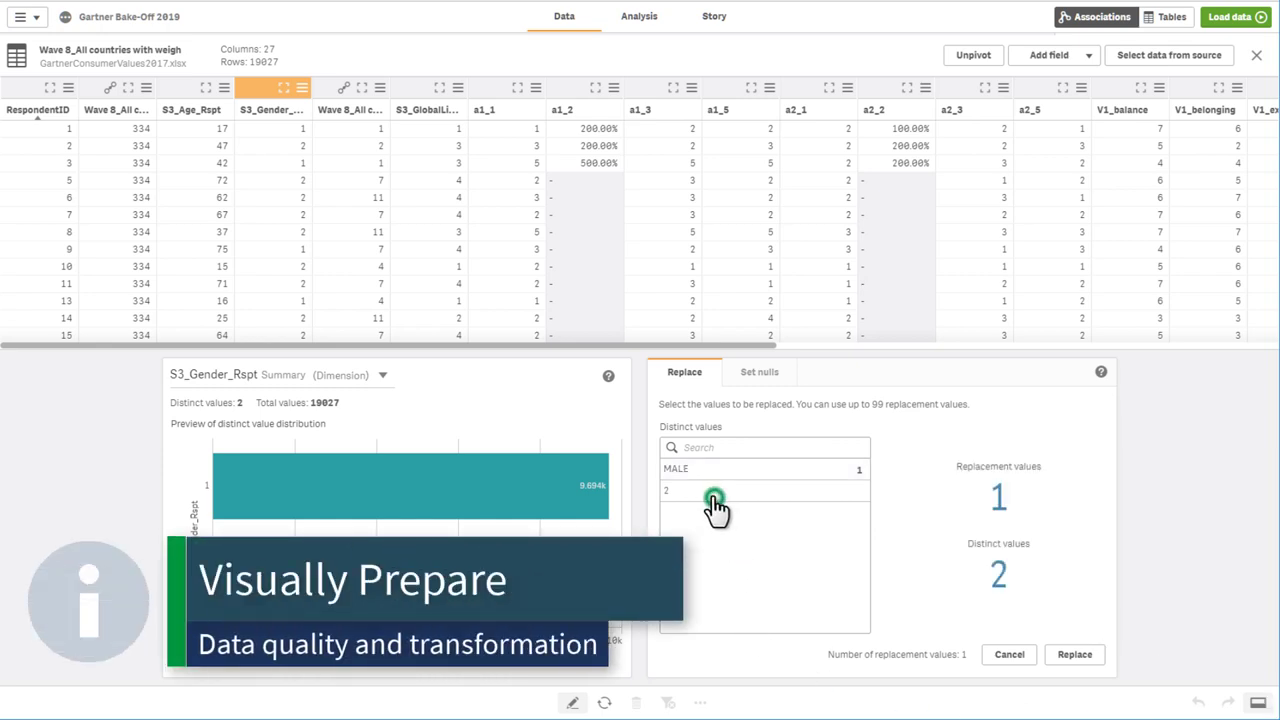
click(918, 448)
text(FE)
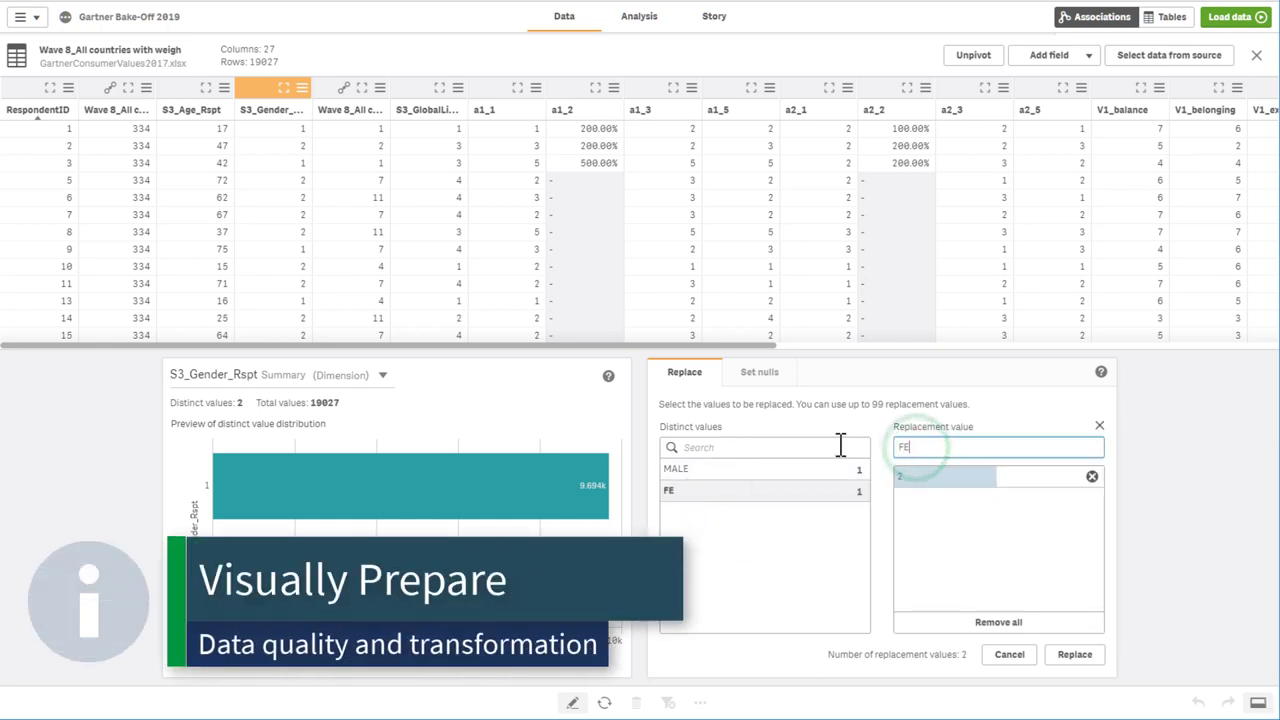
text(MALE)
key(Return)
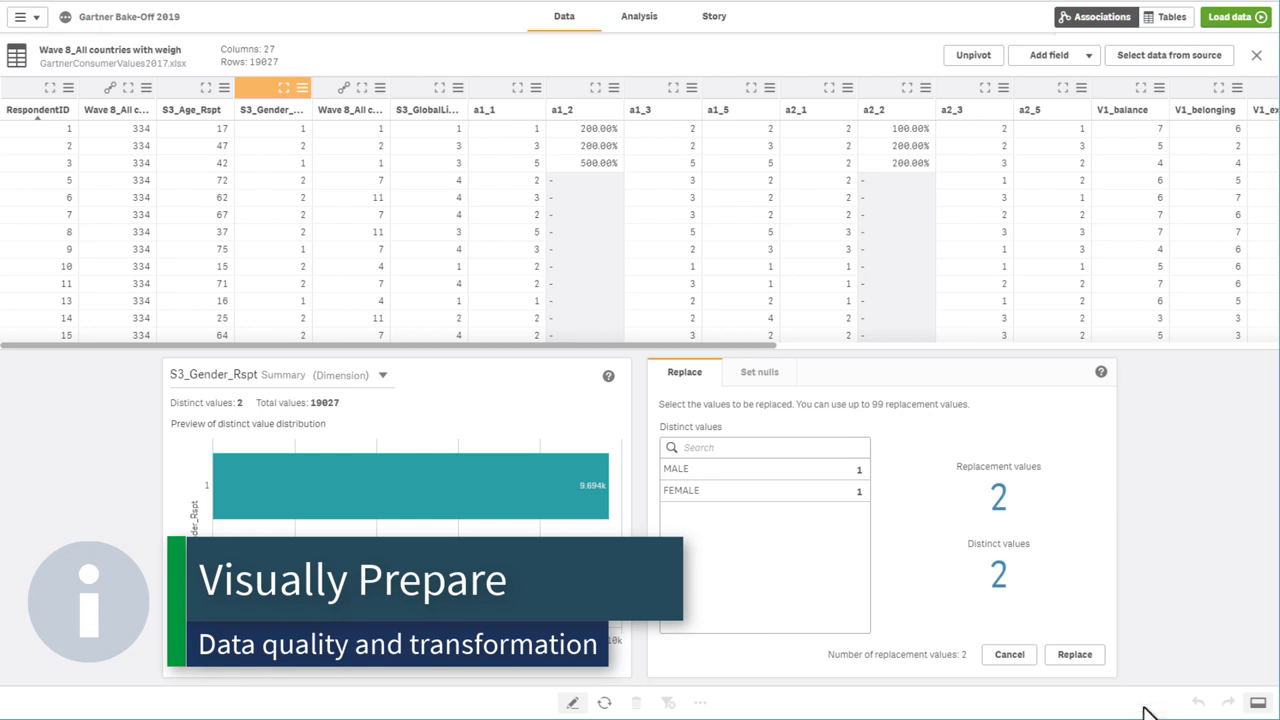
click(1075, 654)
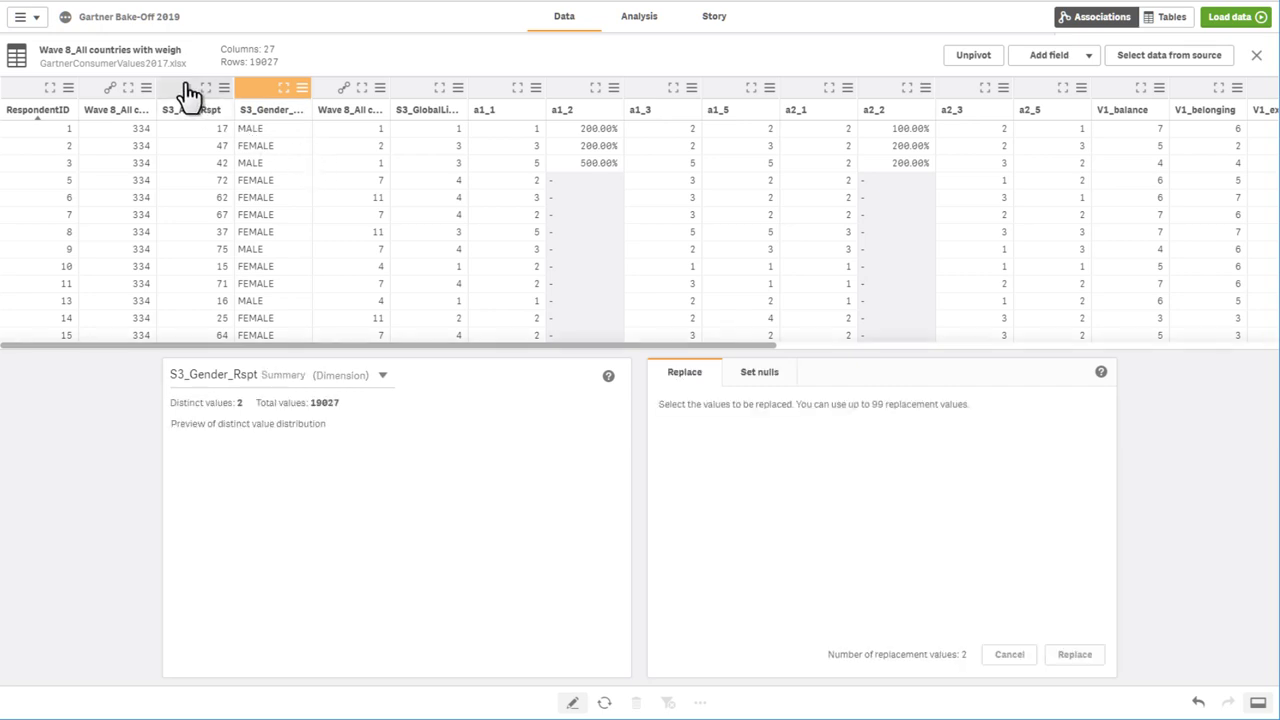
Select the S3_Age_Rspt field and treat it as a measure in its data profile
click(188, 95)
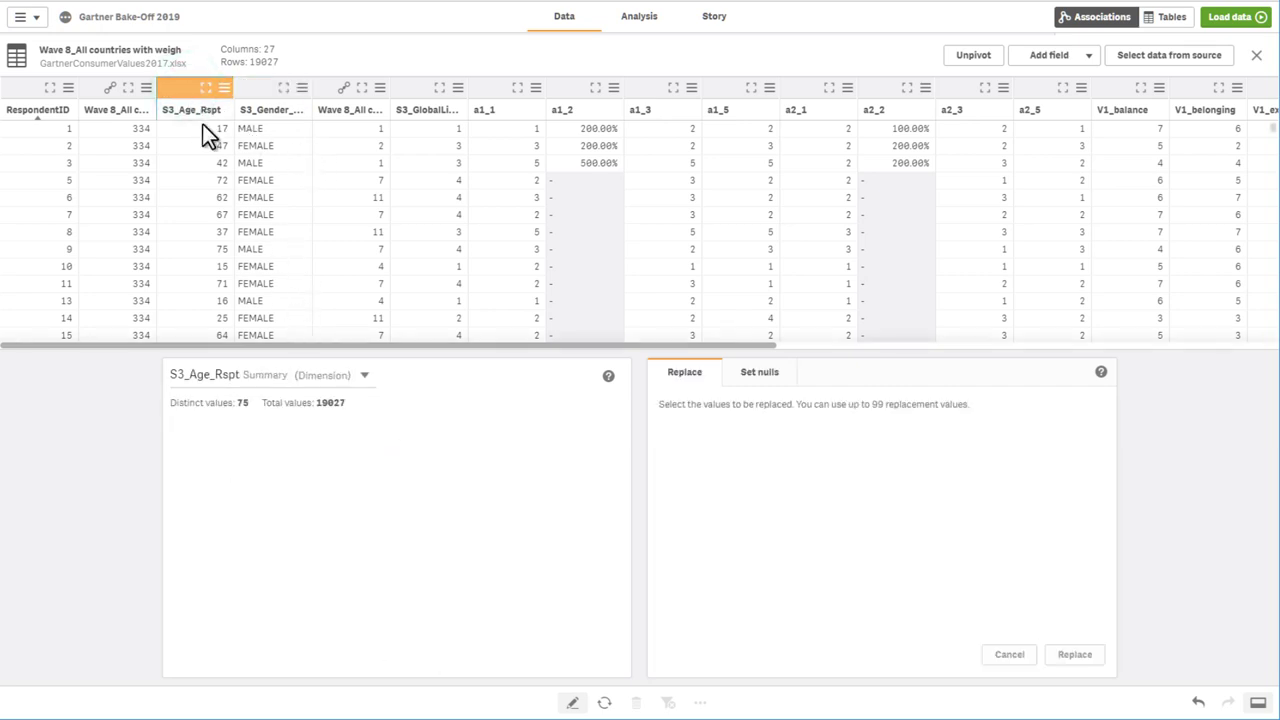
click(337, 379)
click(330, 430)
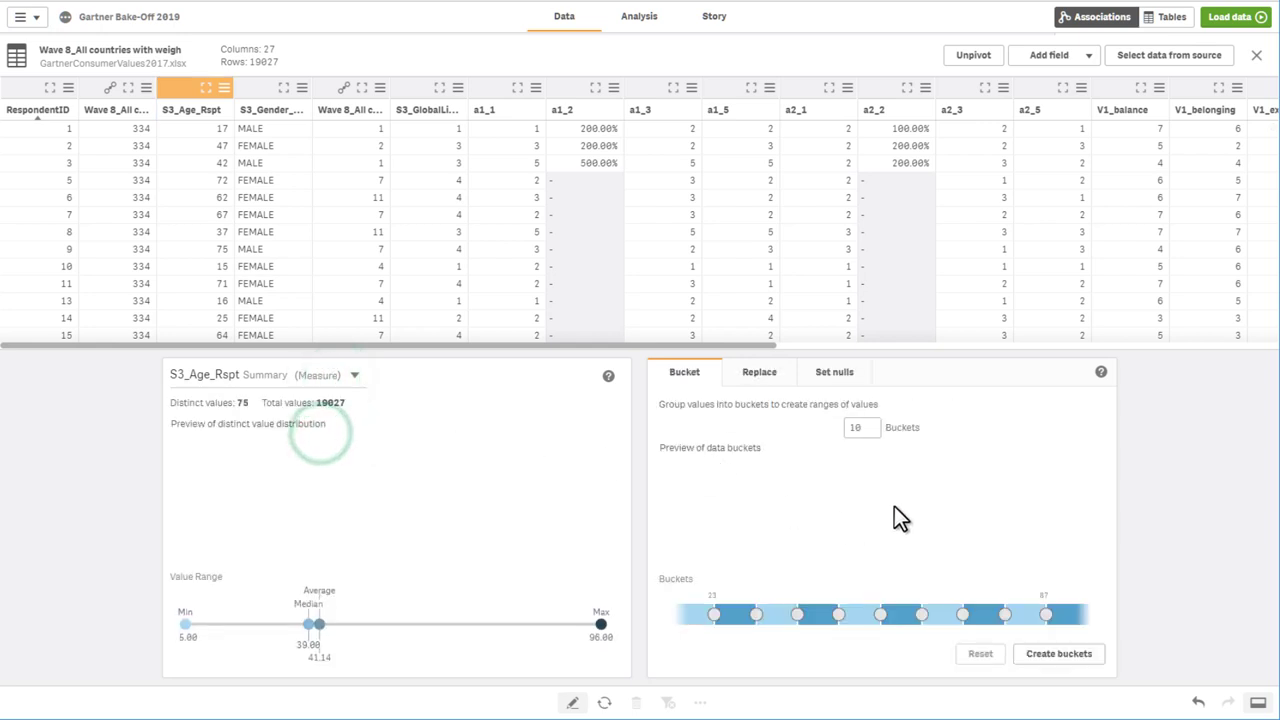
Group the S3_Age_Rspt values into 4 buckets, check the first bucket's range and create the bucket field
double_click(857, 428)
text(4)
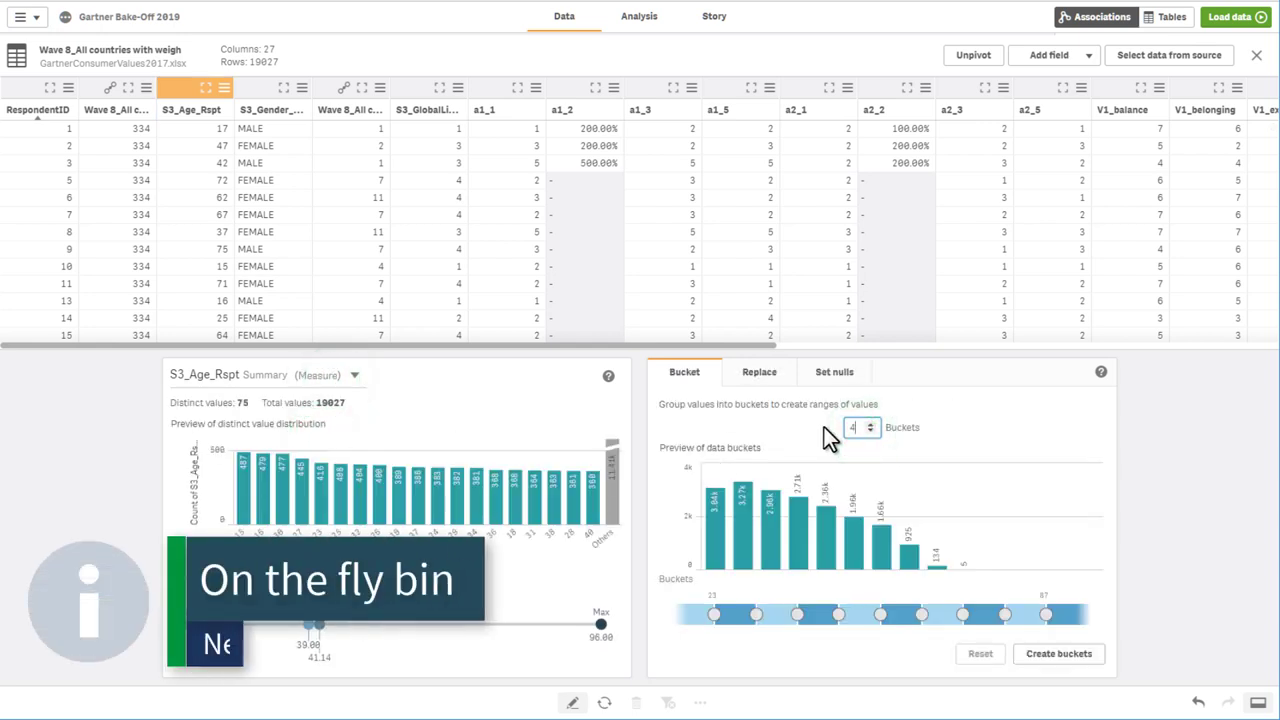
click(907, 416)
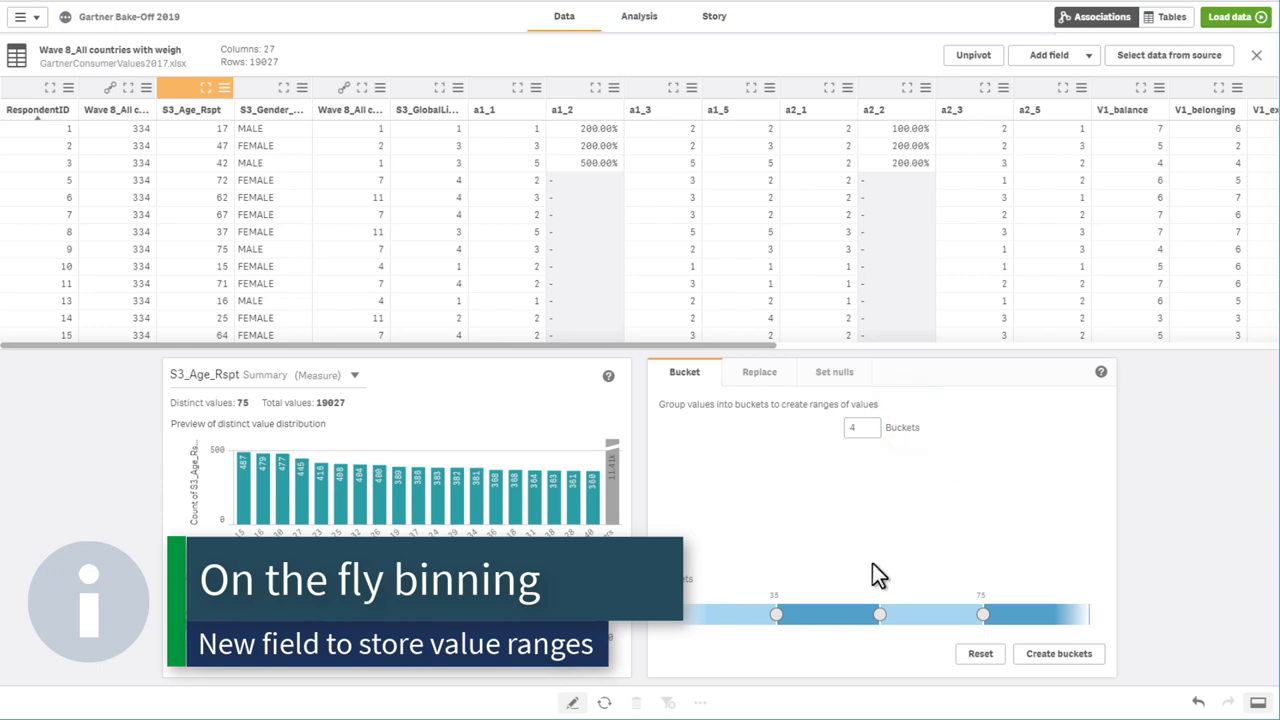
click(776, 614)
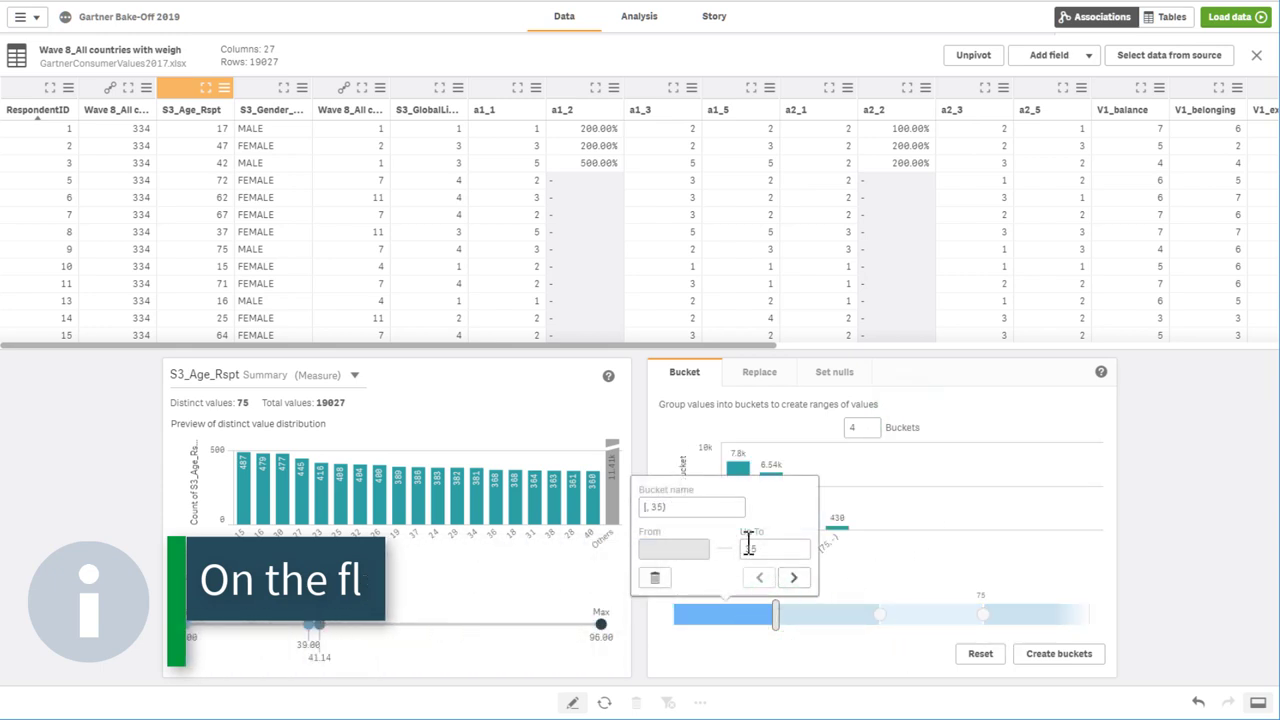
click(1058, 660)
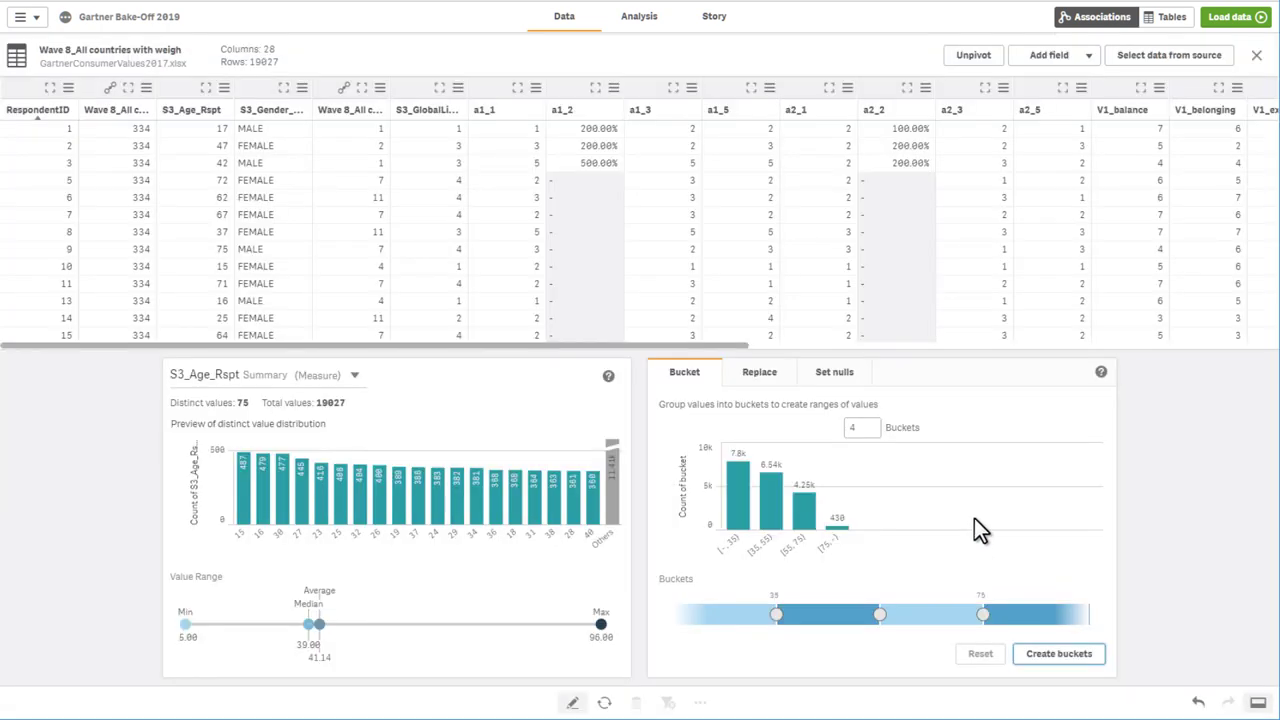
Check the new age bucket field in the Wave 8 table, close the table editor and reload the app's data
drag(697, 346, 1258, 354)
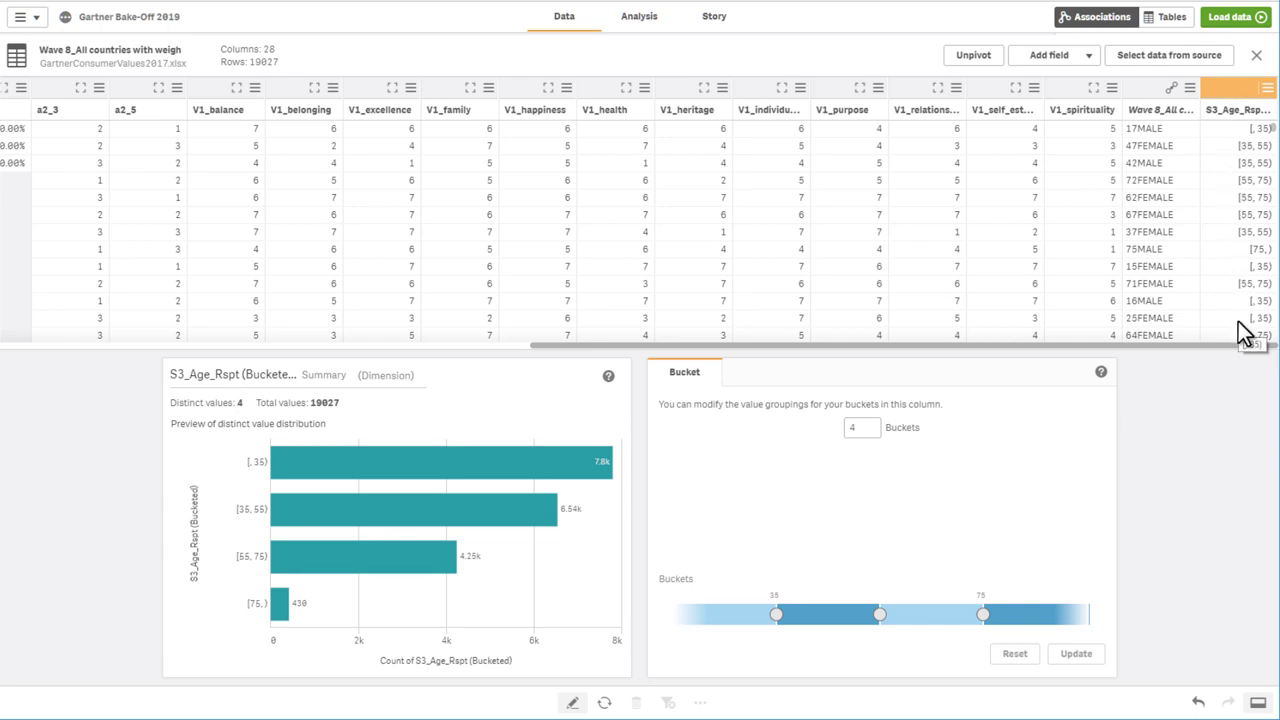
click(1256, 58)
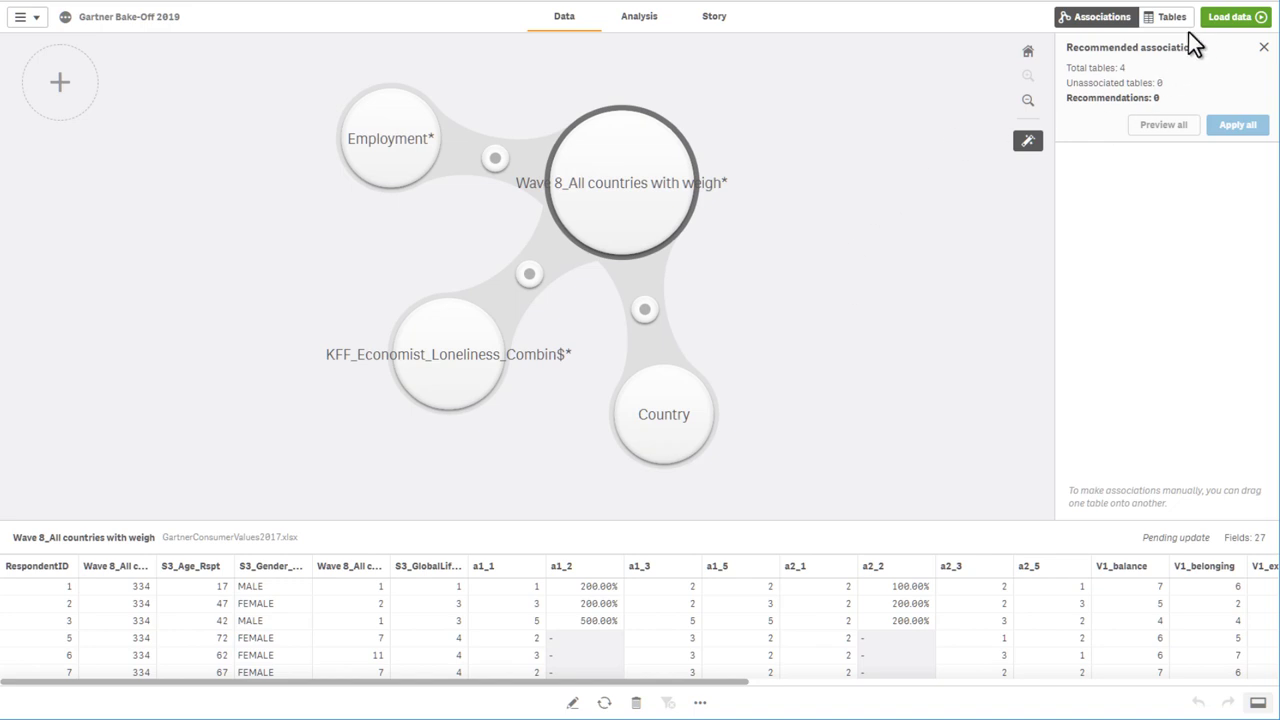
click(1222, 18)
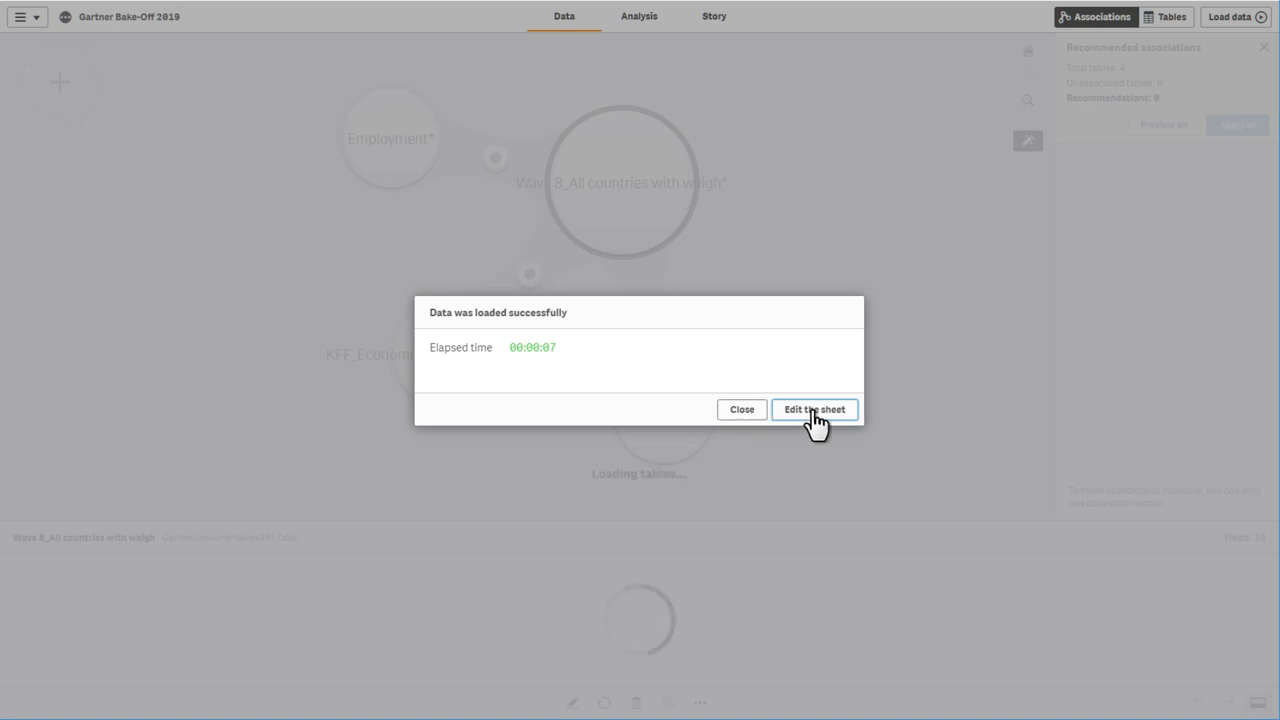
click(738, 409)
On My new sheet, browse the fields of all tables in edit mode, finish editing and clear the s1_CountryName selection
click(638, 17)
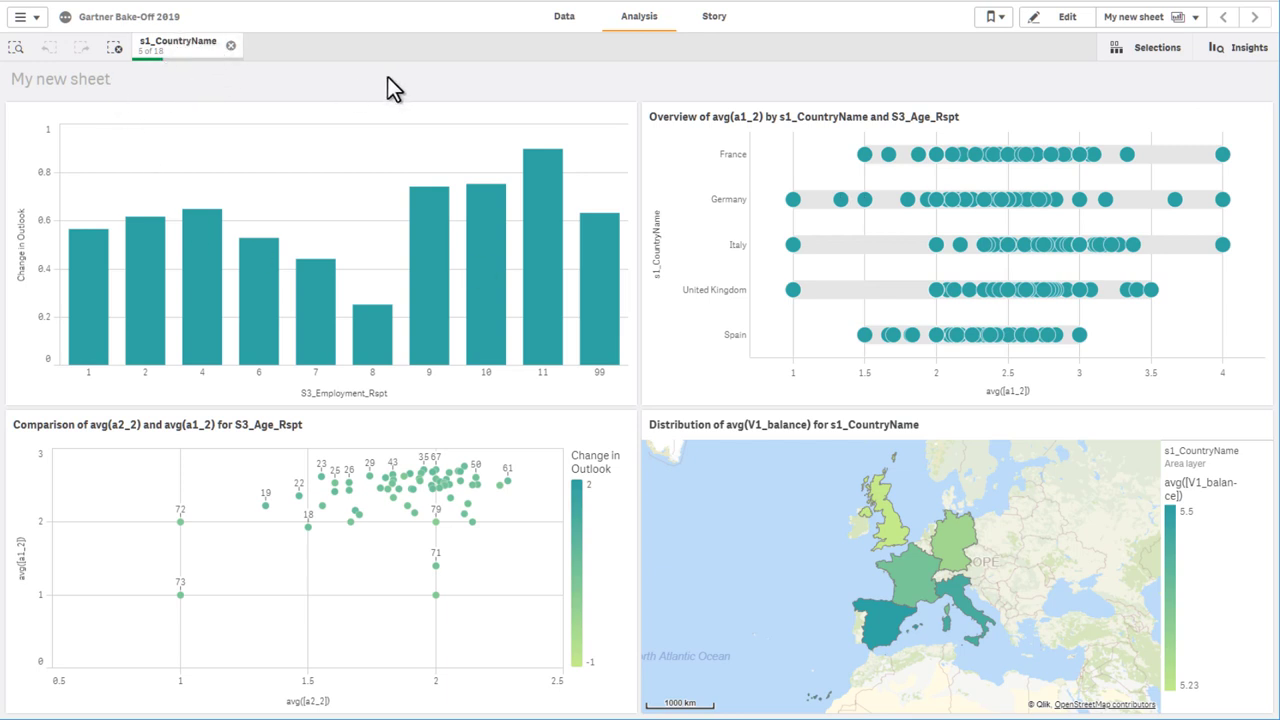
click(1045, 17)
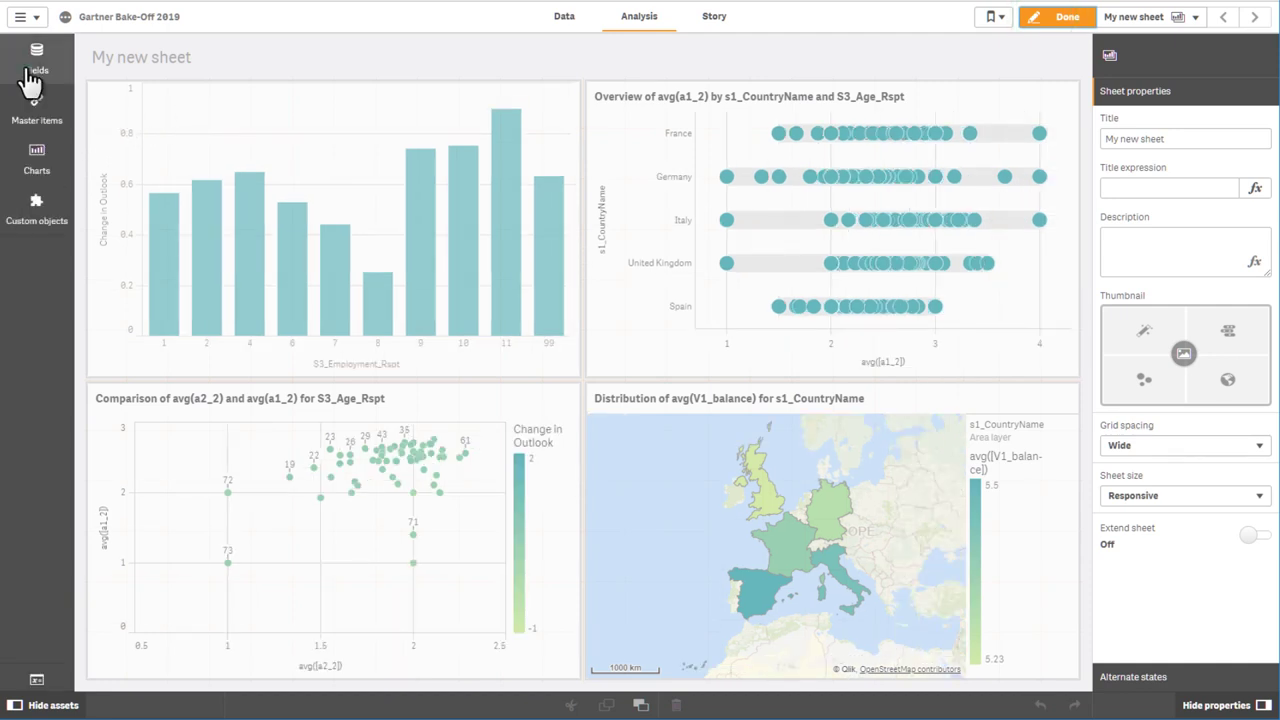
click(33, 70)
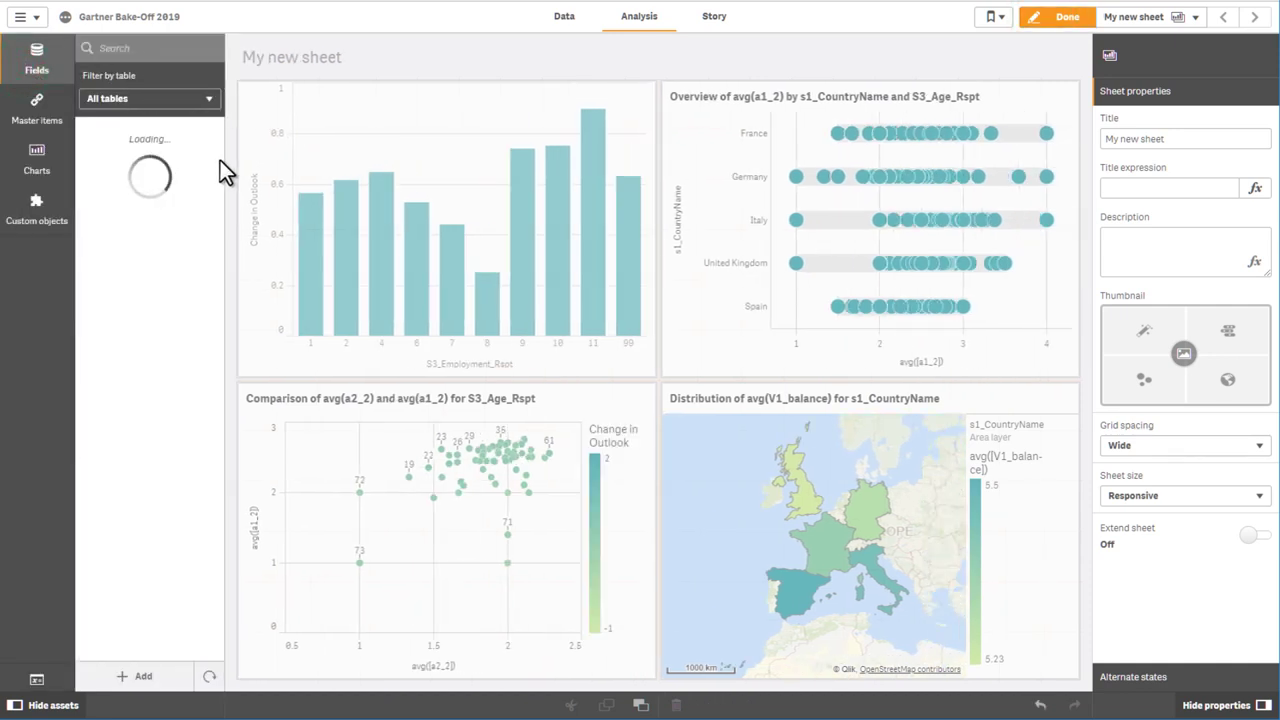
drag(221, 142, 229, 520)
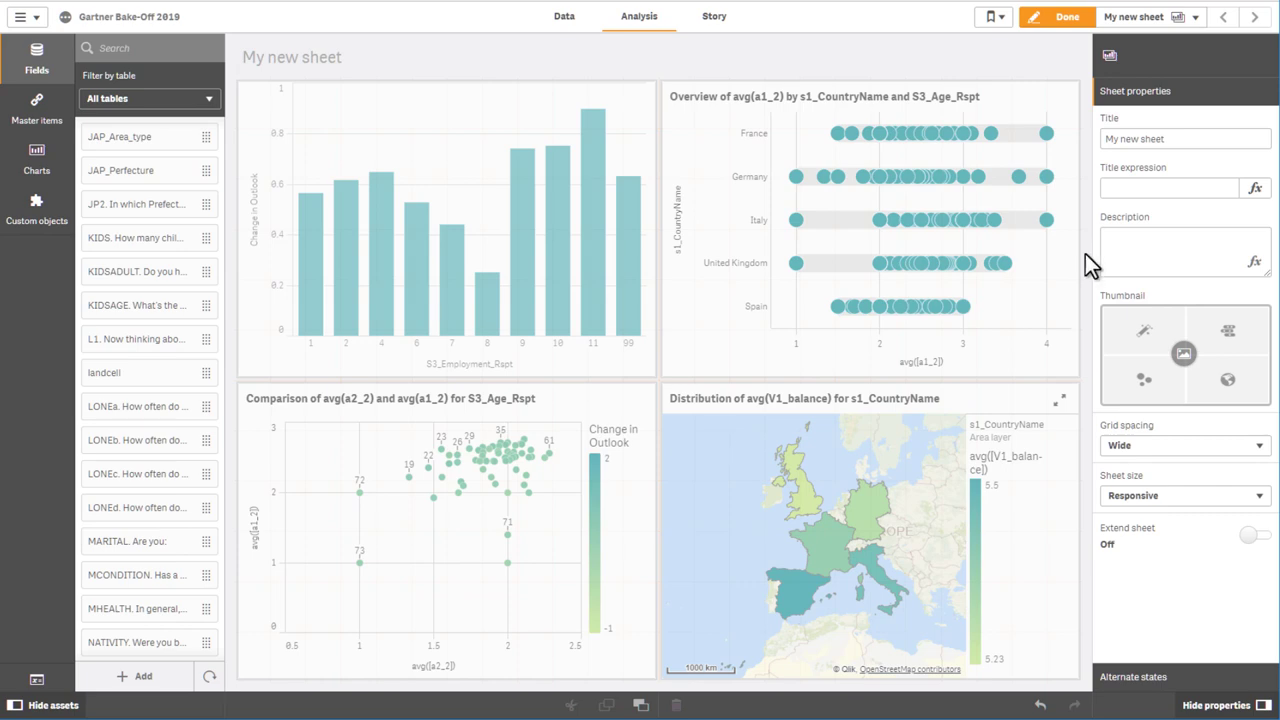
click(1050, 18)
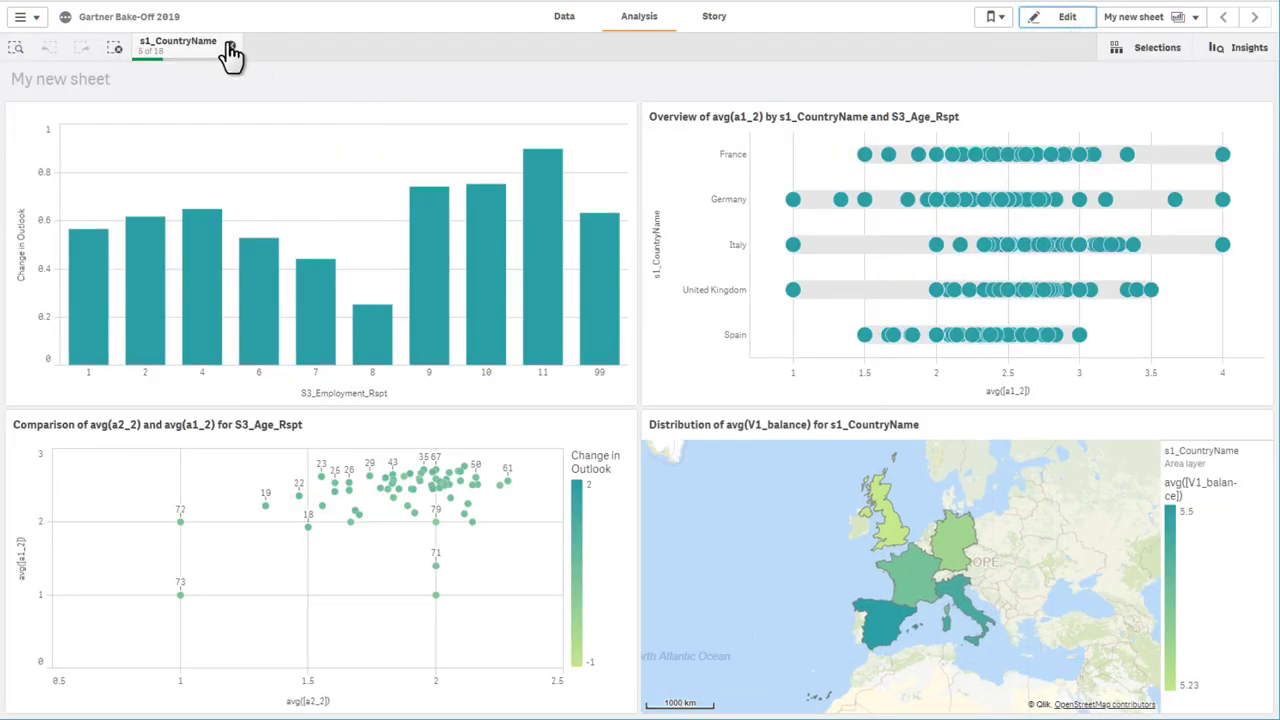
click(229, 49)
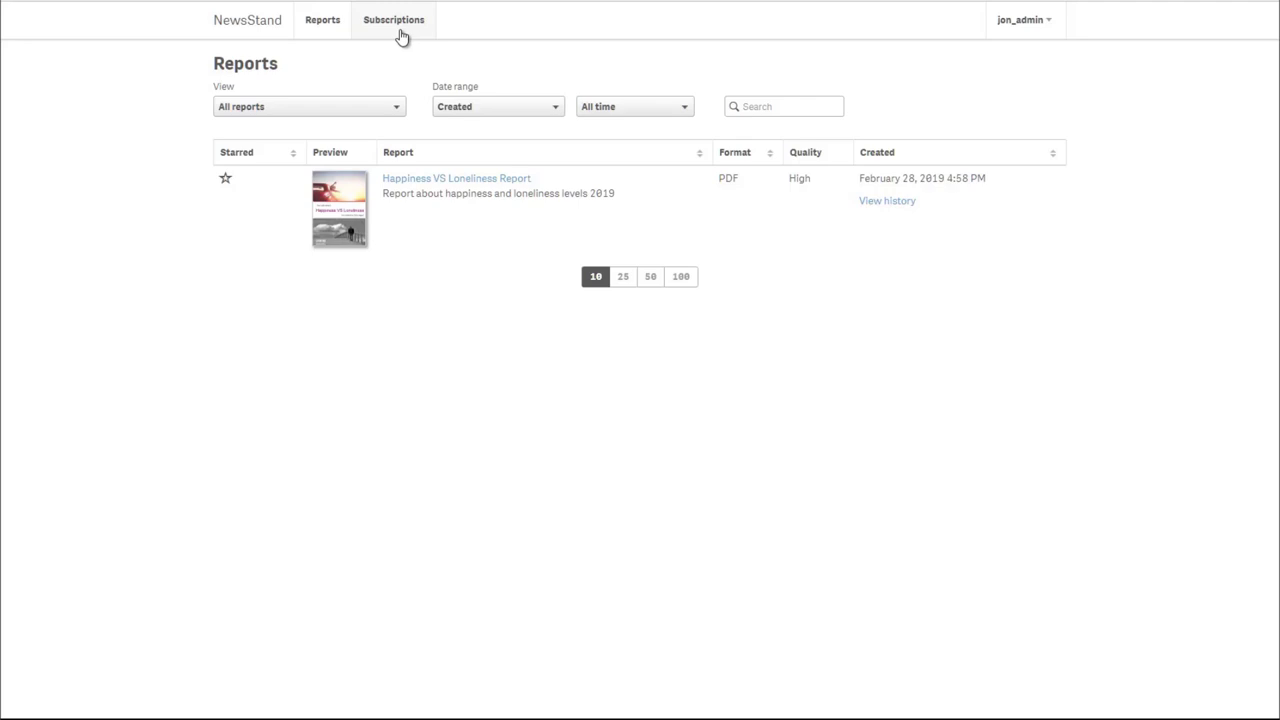
In NPrinting NewsStand, open the Happiness VS Loneliness Report and read through its pages to the end
click(439, 180)
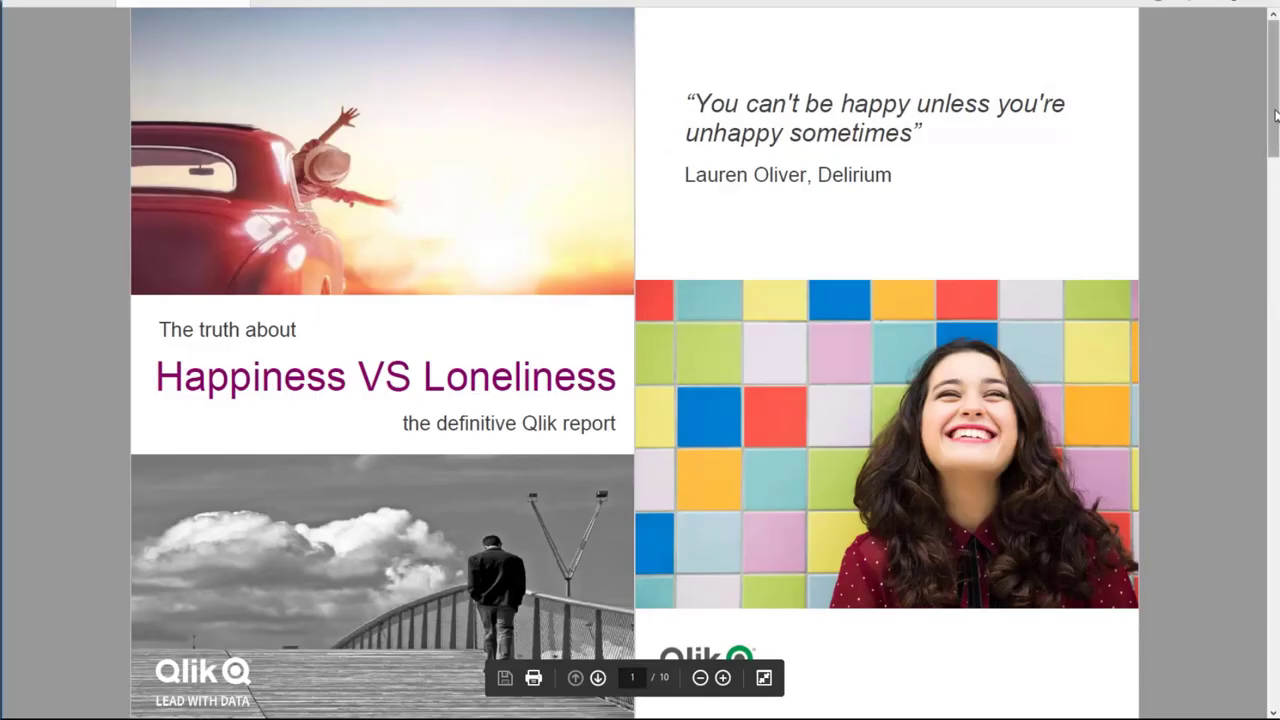
drag(1274, 116, 1272, 228)
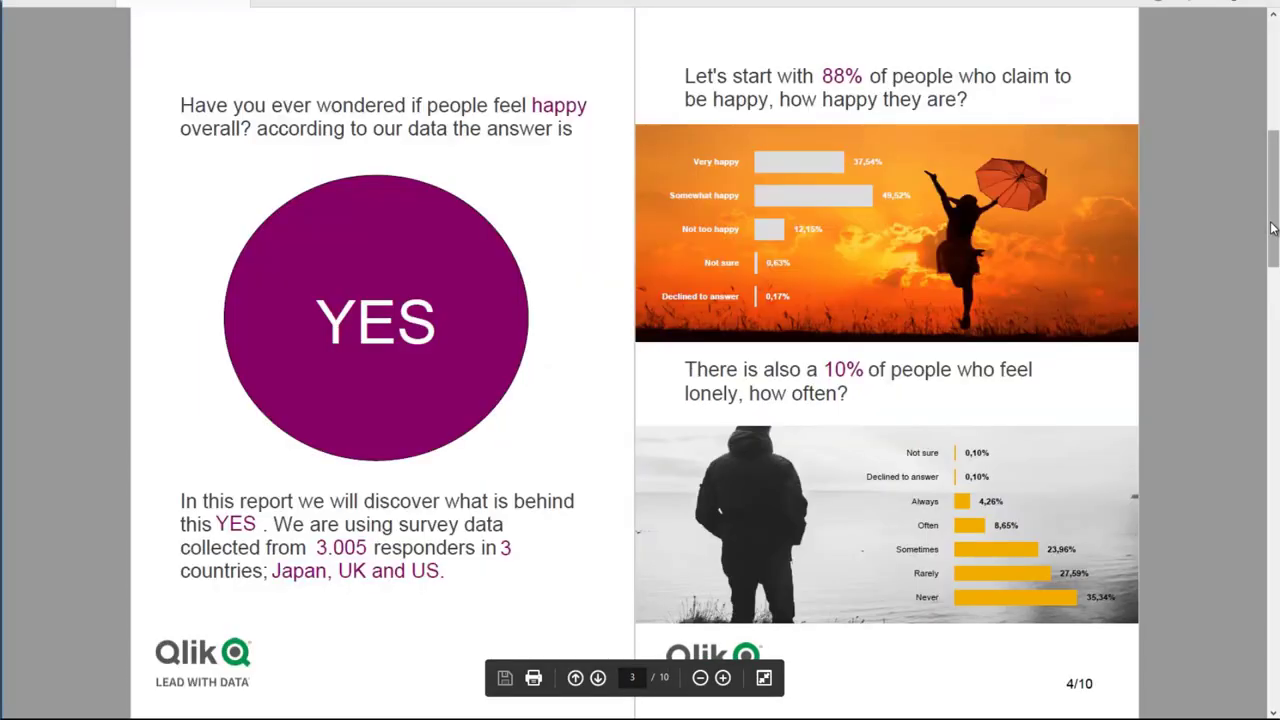
click(1272, 588)
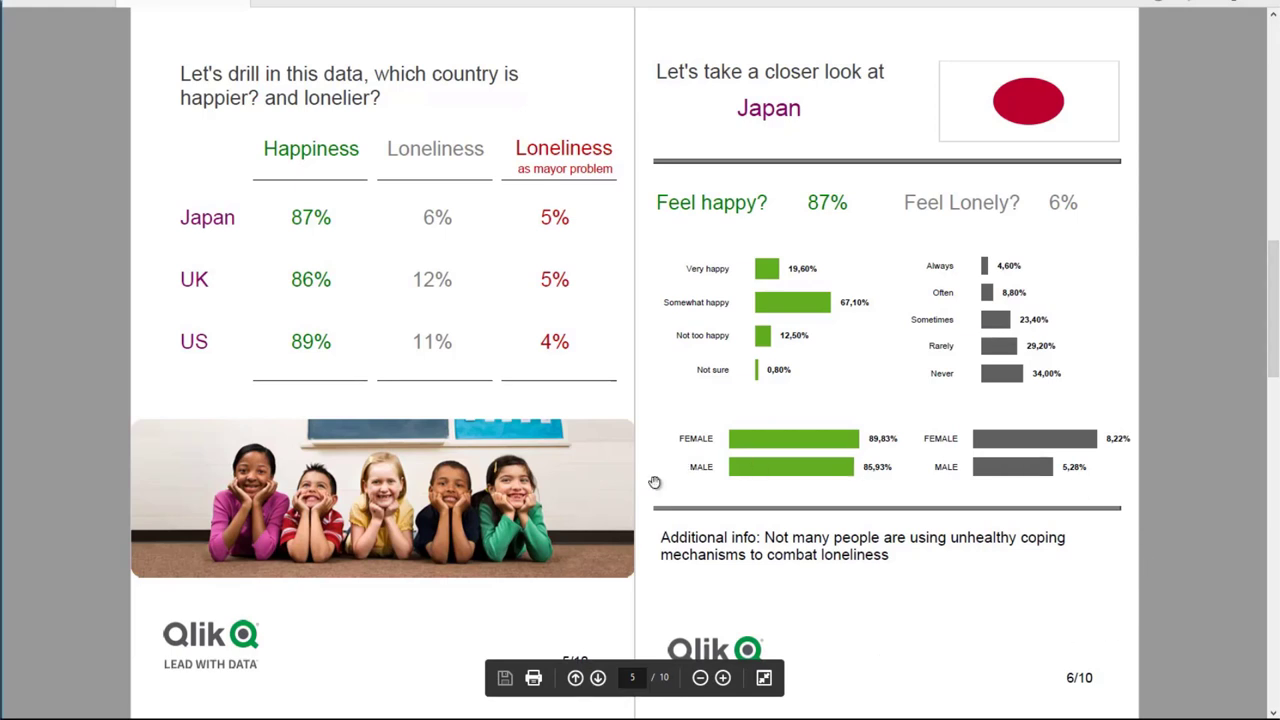
click(1275, 640)
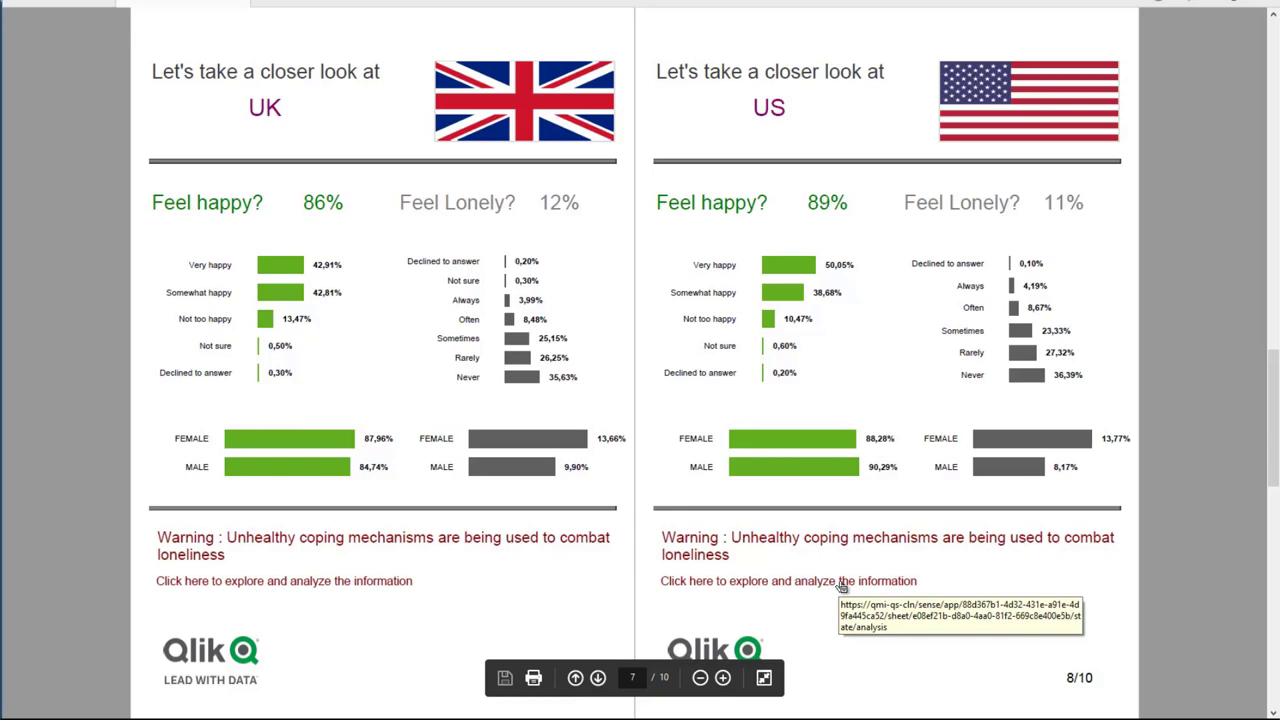
click(1275, 628)
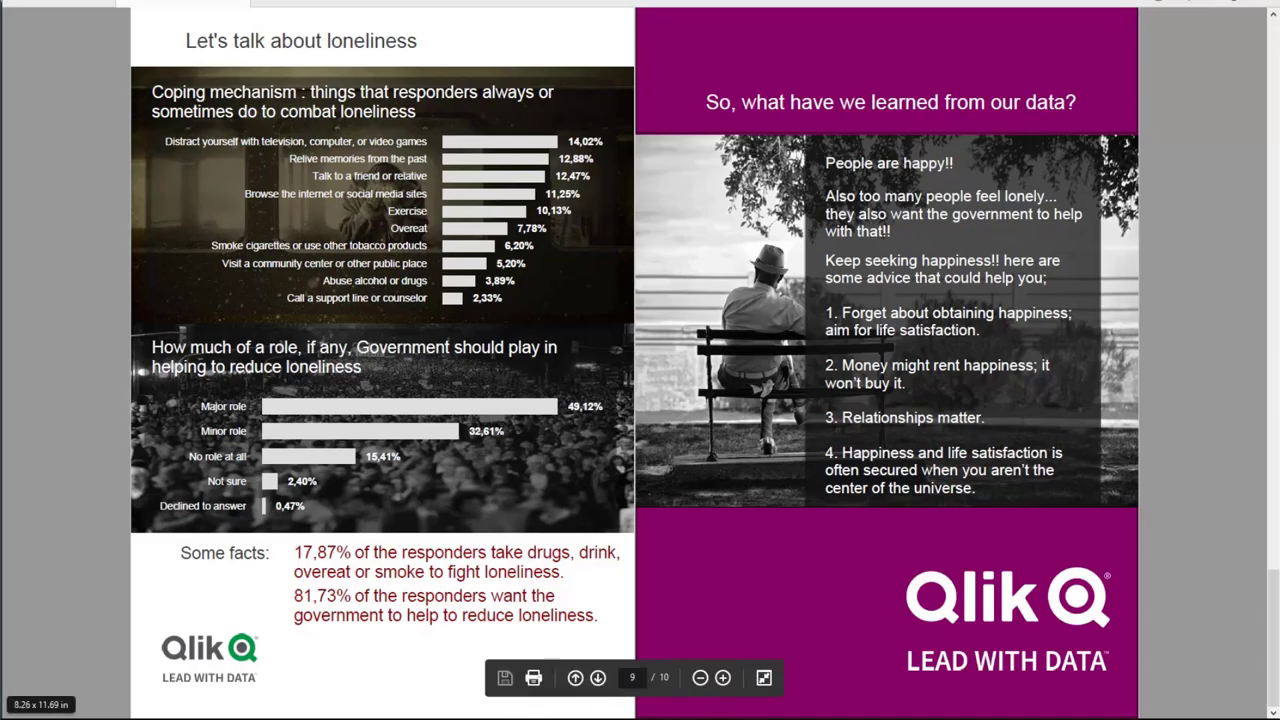
Switch to the Qlik NPrinting console and review the reports, filters and destinations of the Happiness VS Loneliness Report Distribution task
click(221, 650)
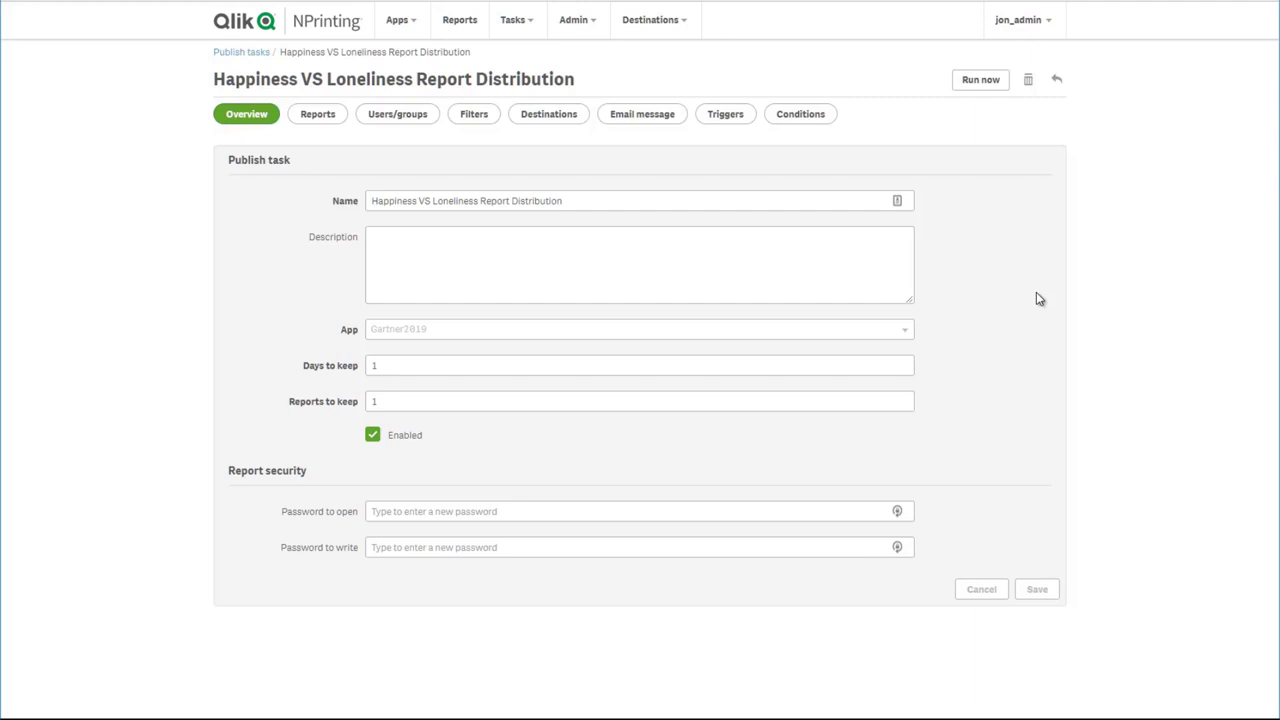
click(318, 114)
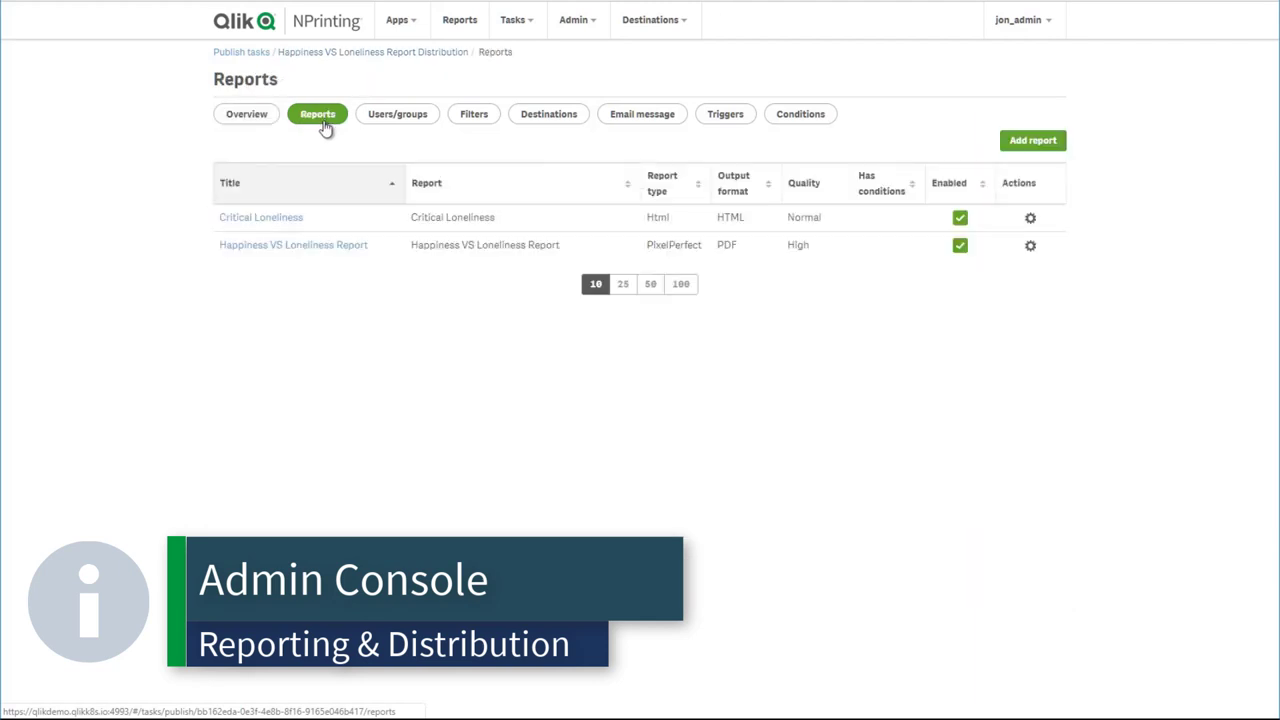
click(420, 127)
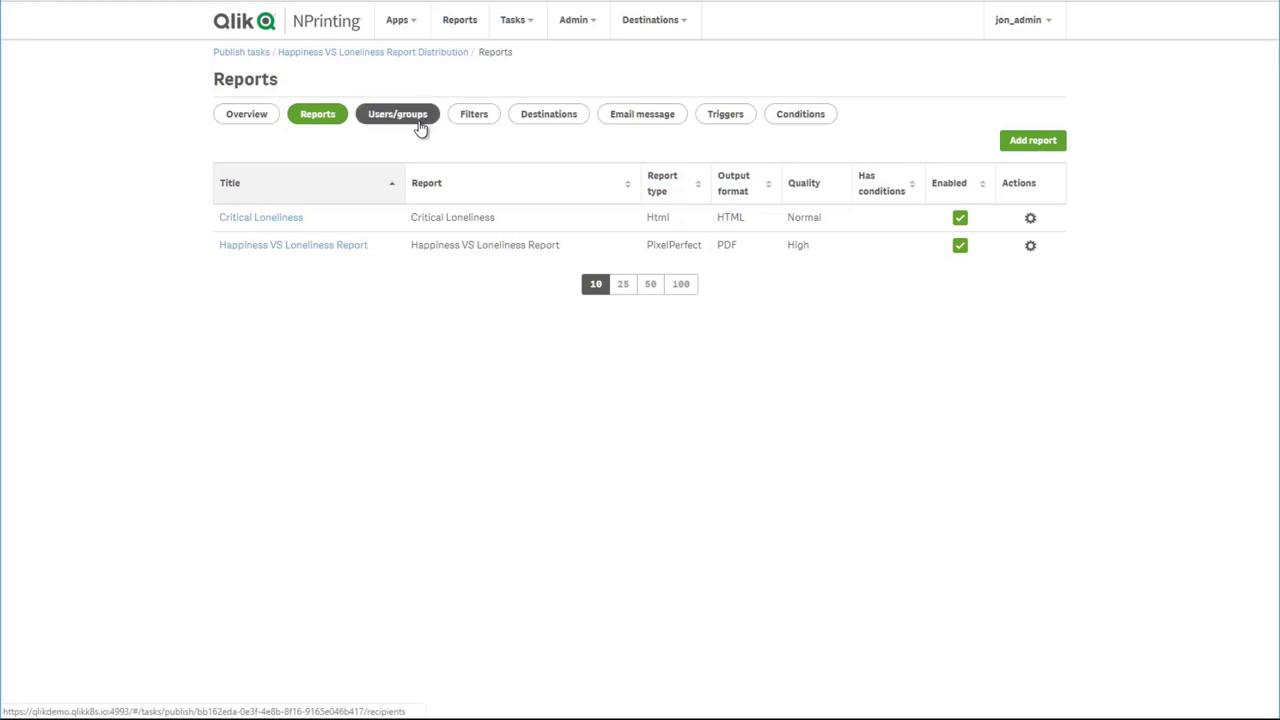
click(476, 129)
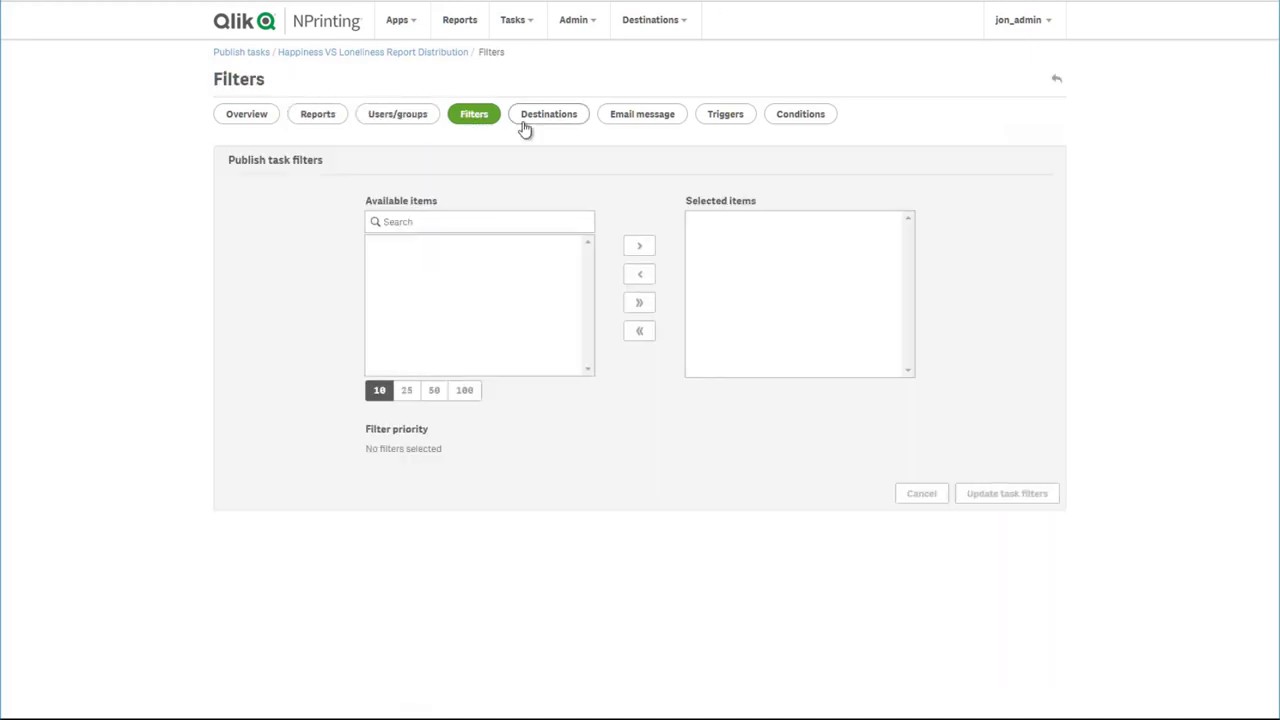
click(556, 130)
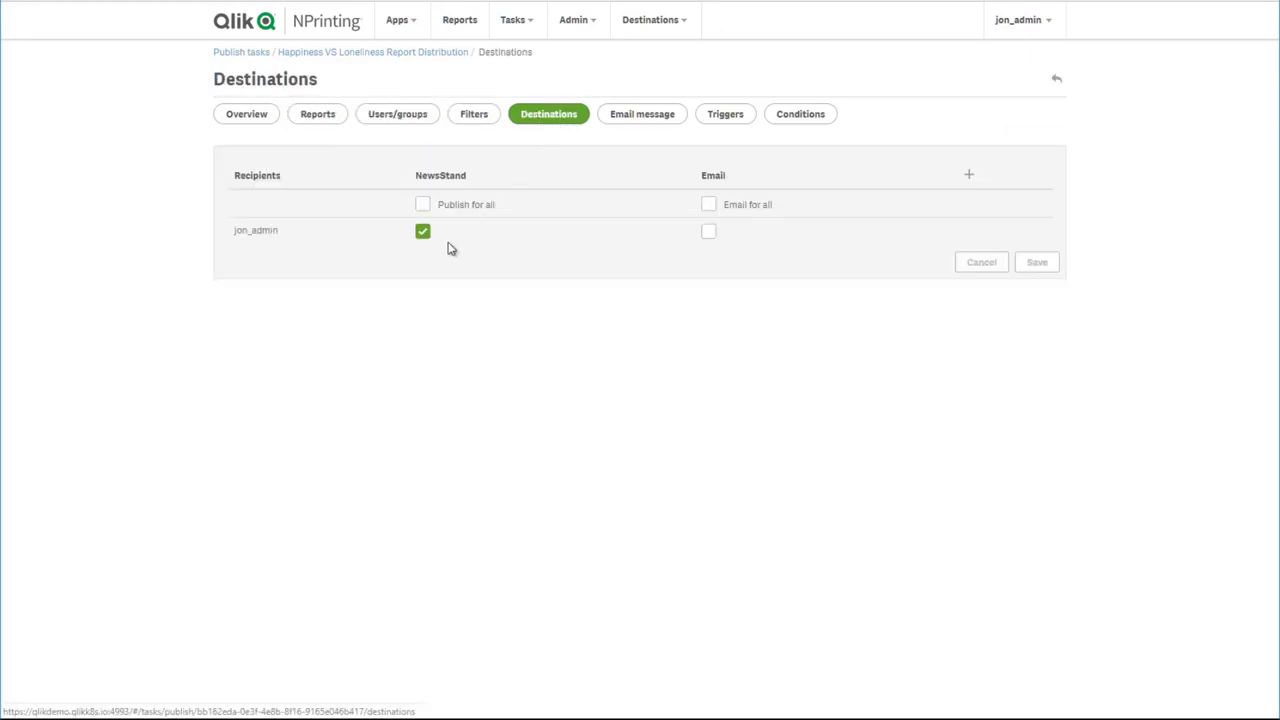
Review the publish task's email message with its embedded Critical Loneliness report tag, and examine the task's conditions
click(636, 116)
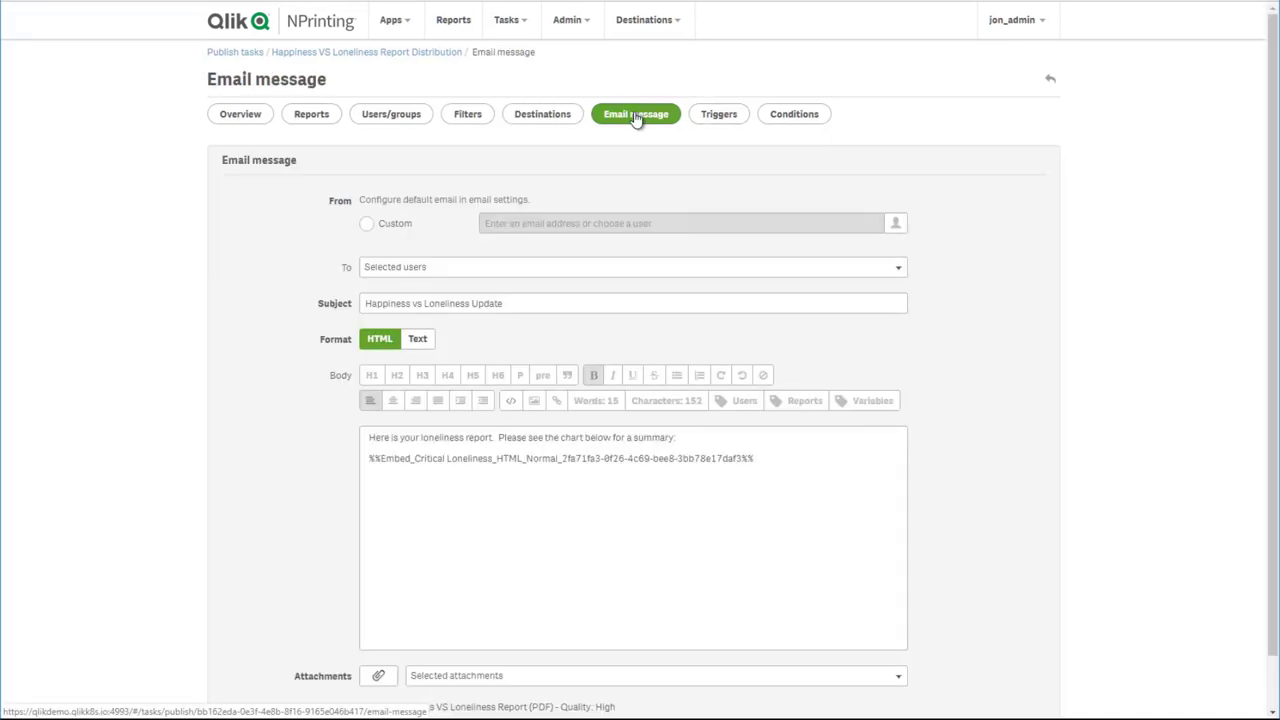
drag(782, 457, 354, 469)
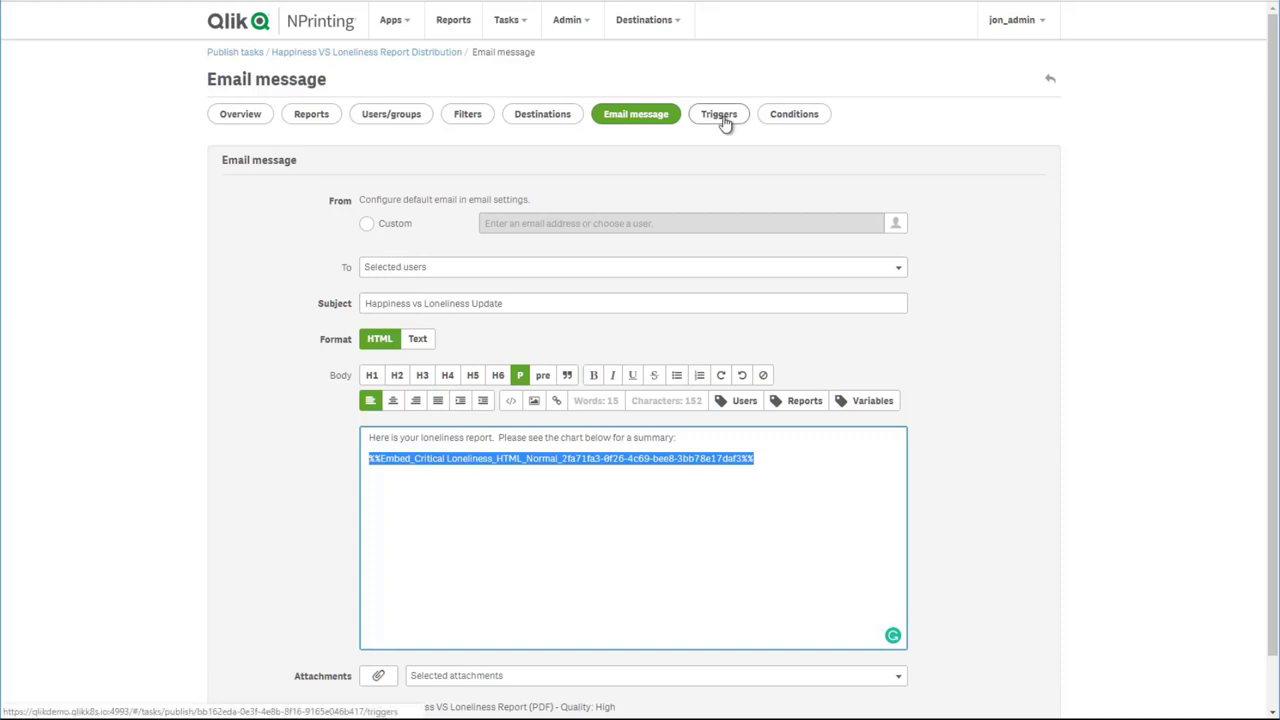
click(794, 114)
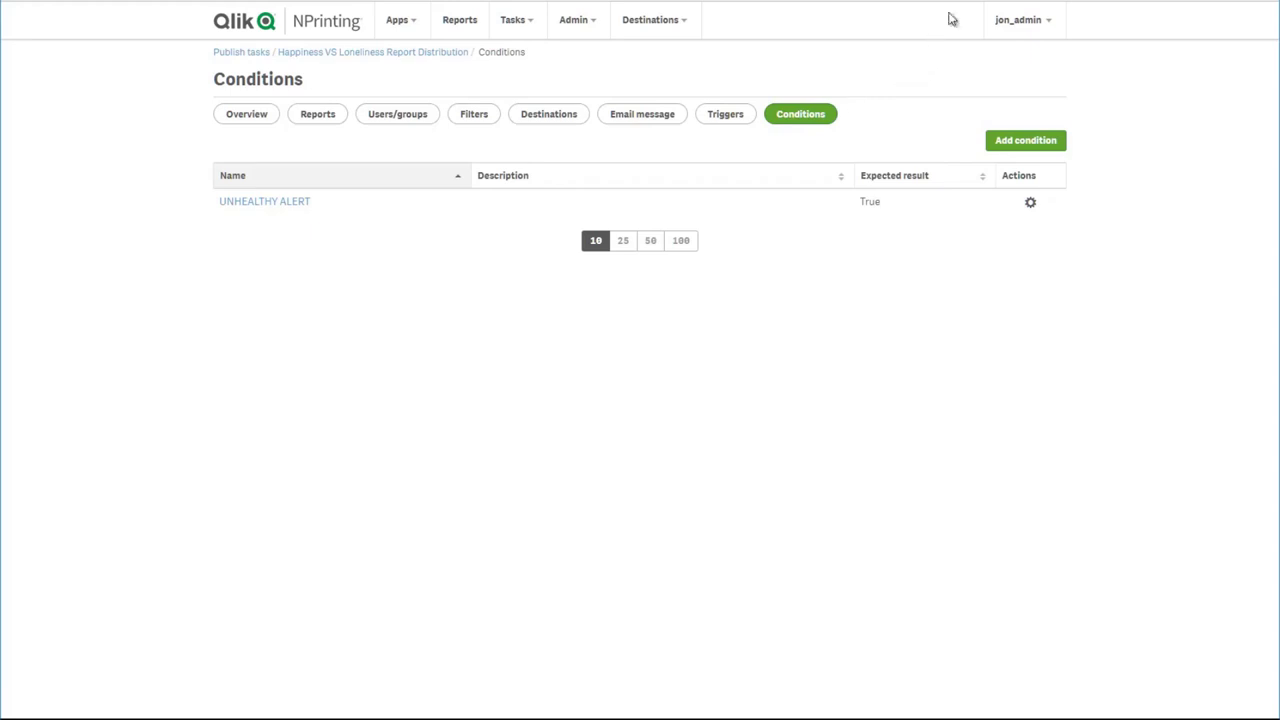
Open the form for creating a new NPrinting report and examine the available report formats
click(459, 19)
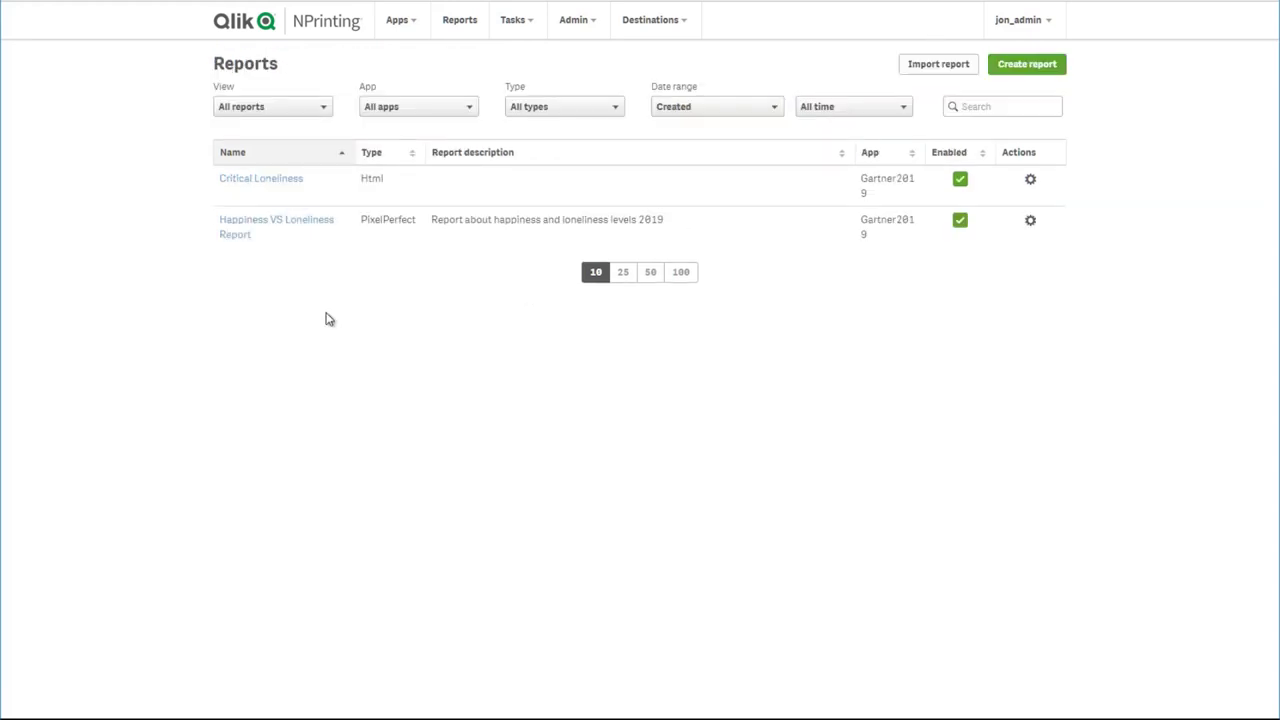
click(1043, 66)
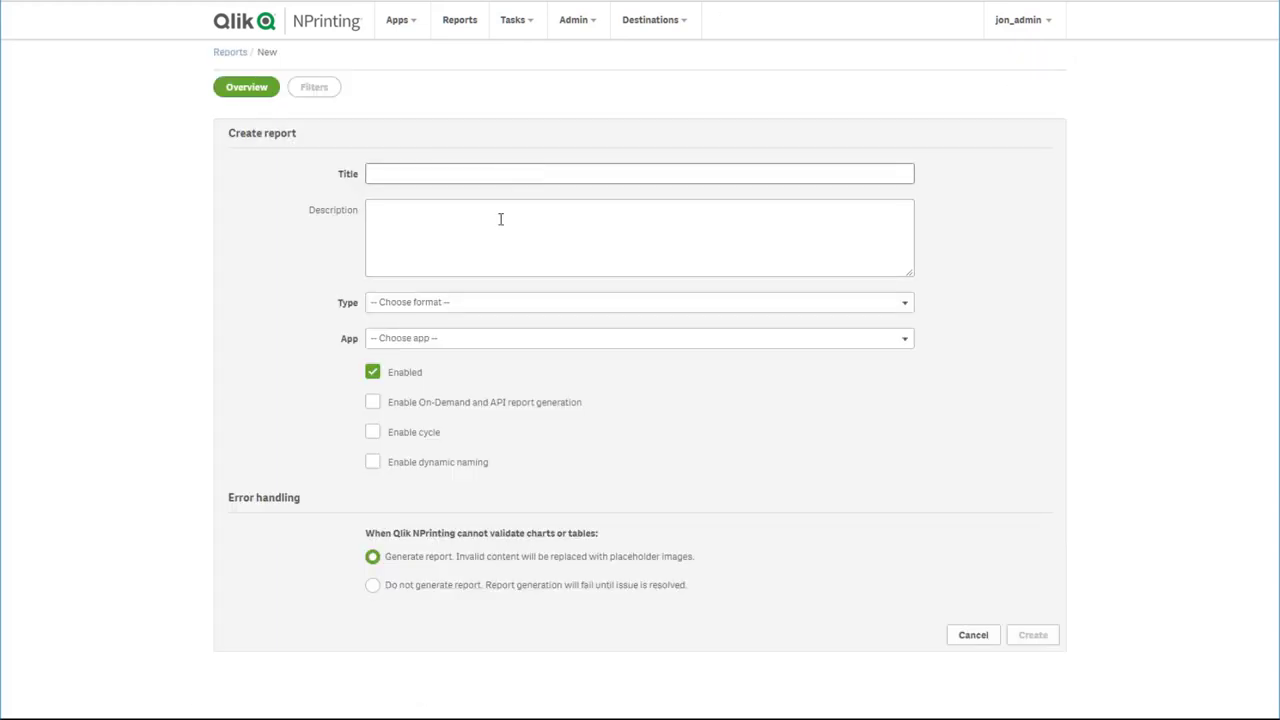
click(463, 304)
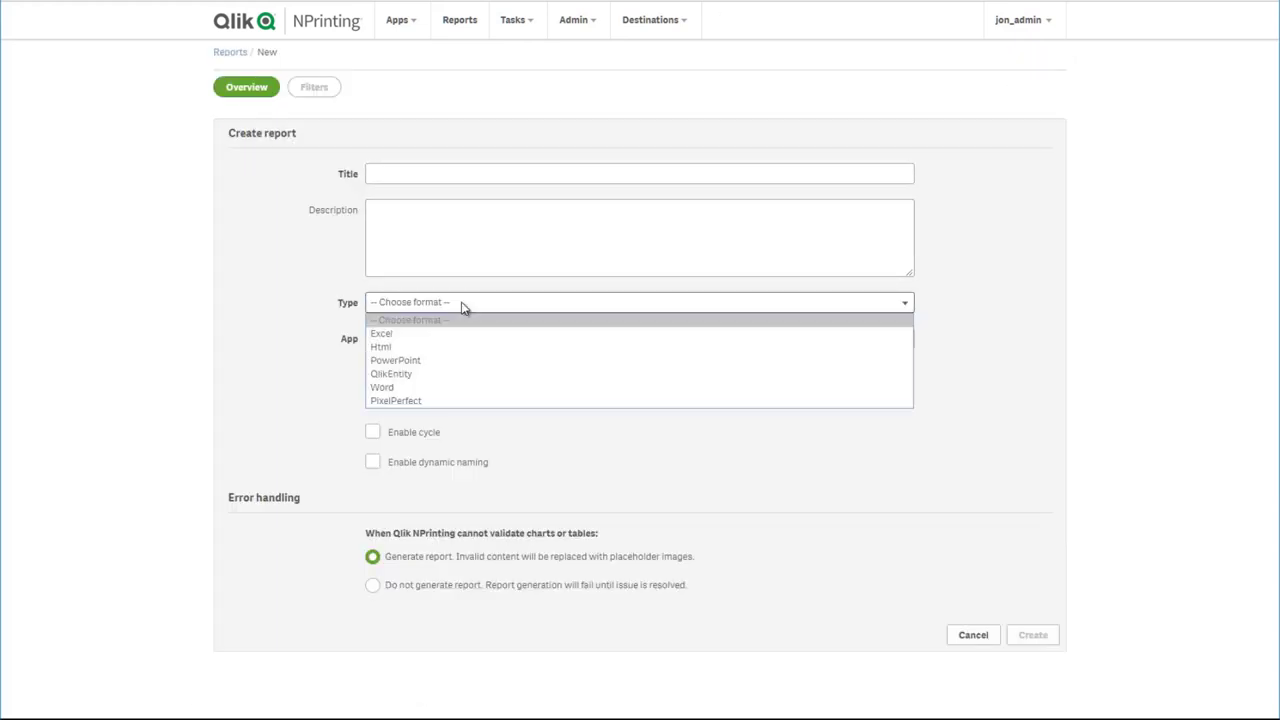
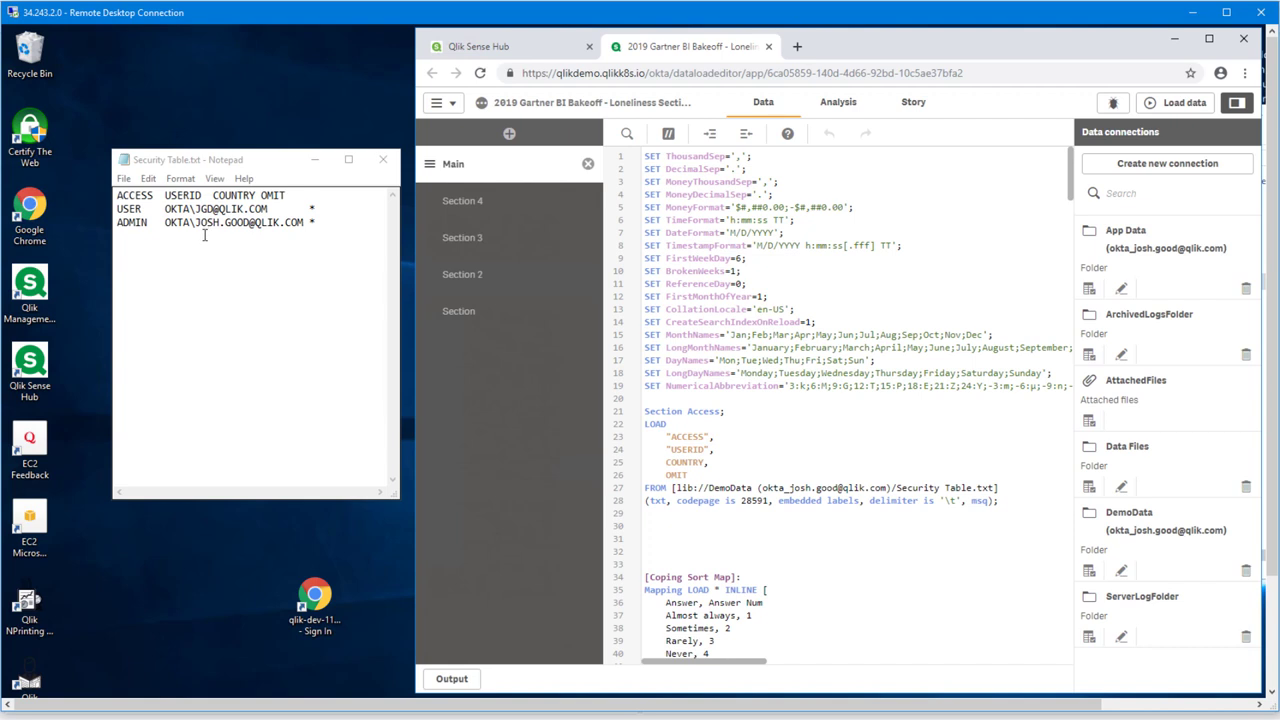
In the remote desktop's Security Table.txt, set the USER row's country to US, save the file and reload the Section Access app's data
double_click(312, 209)
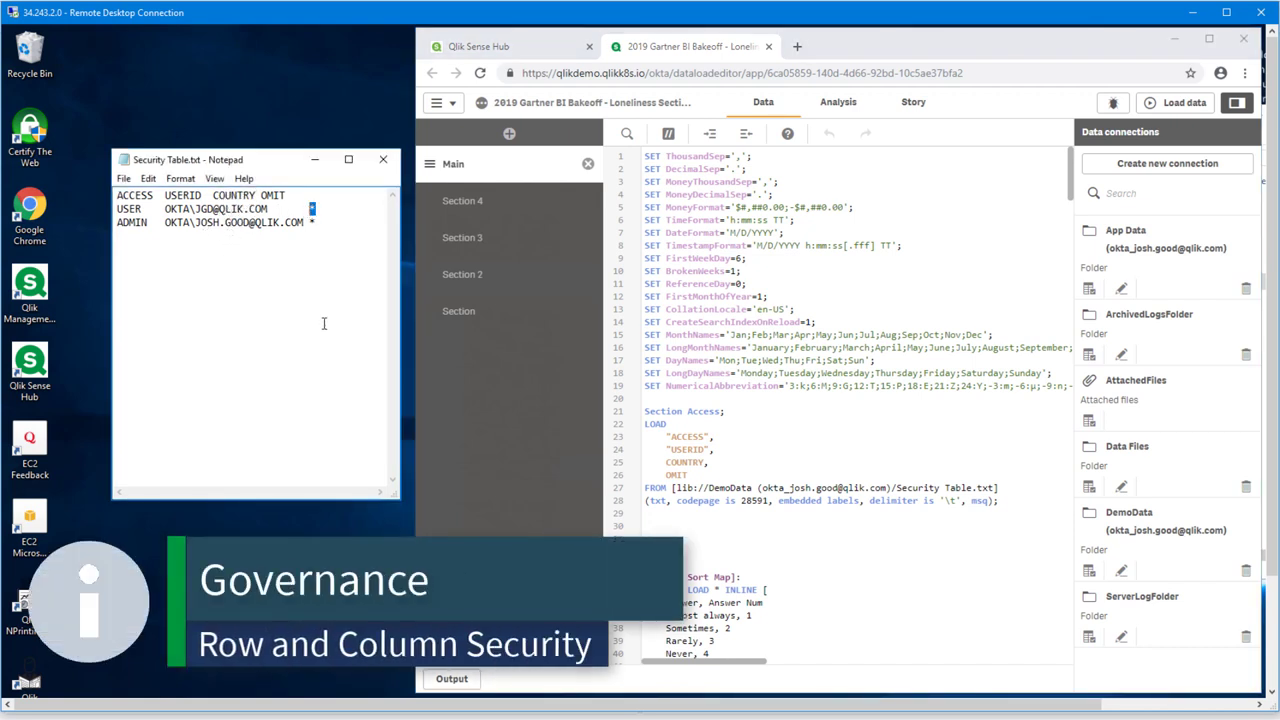
text(US)
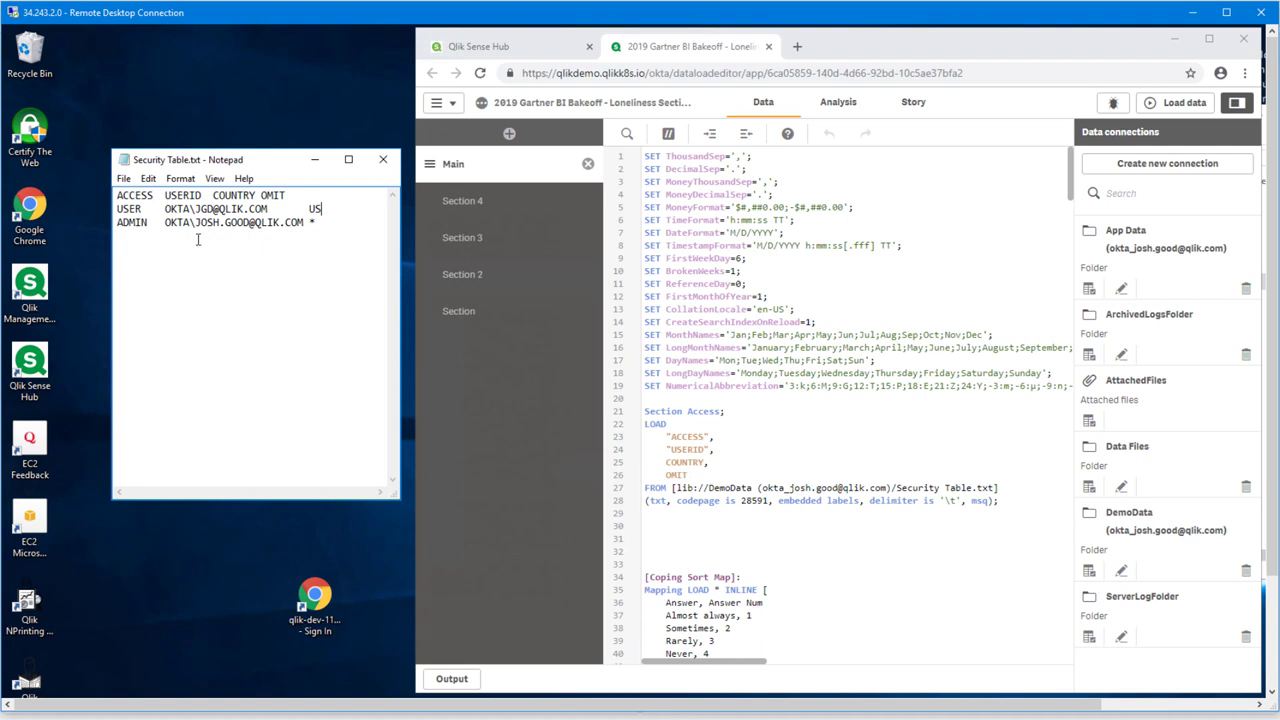
click(126, 177)
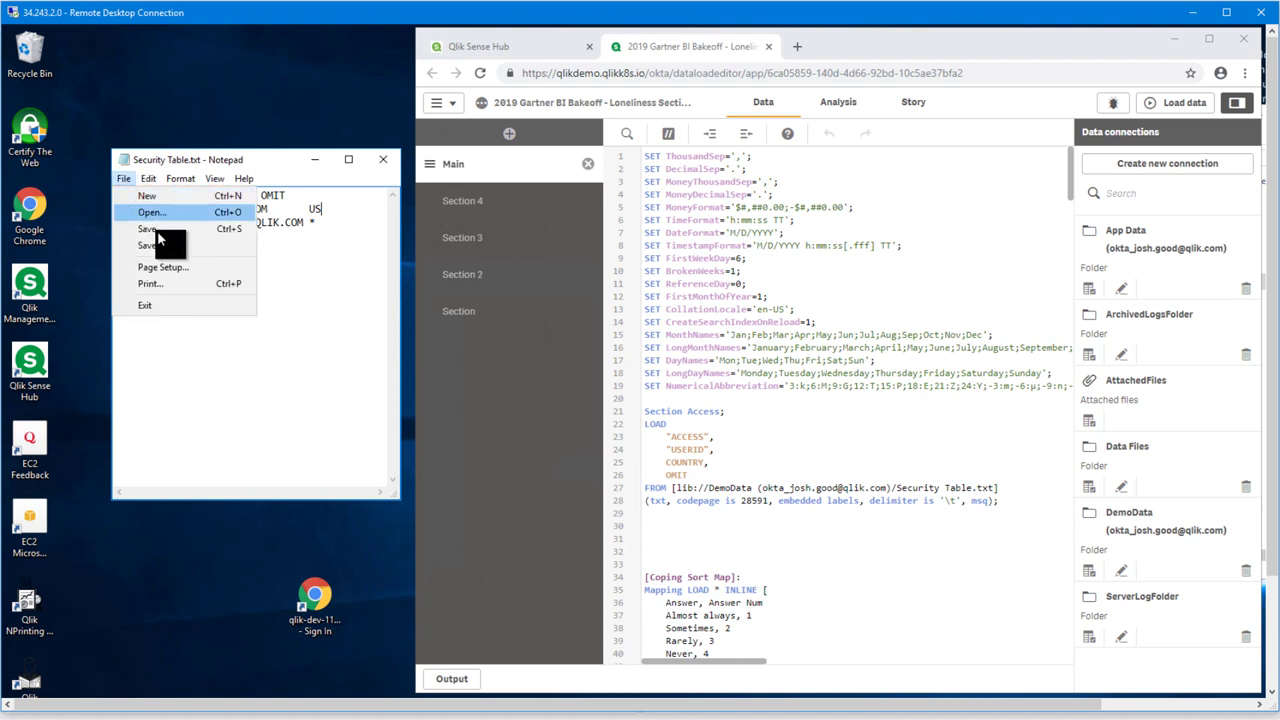
click(166, 243)
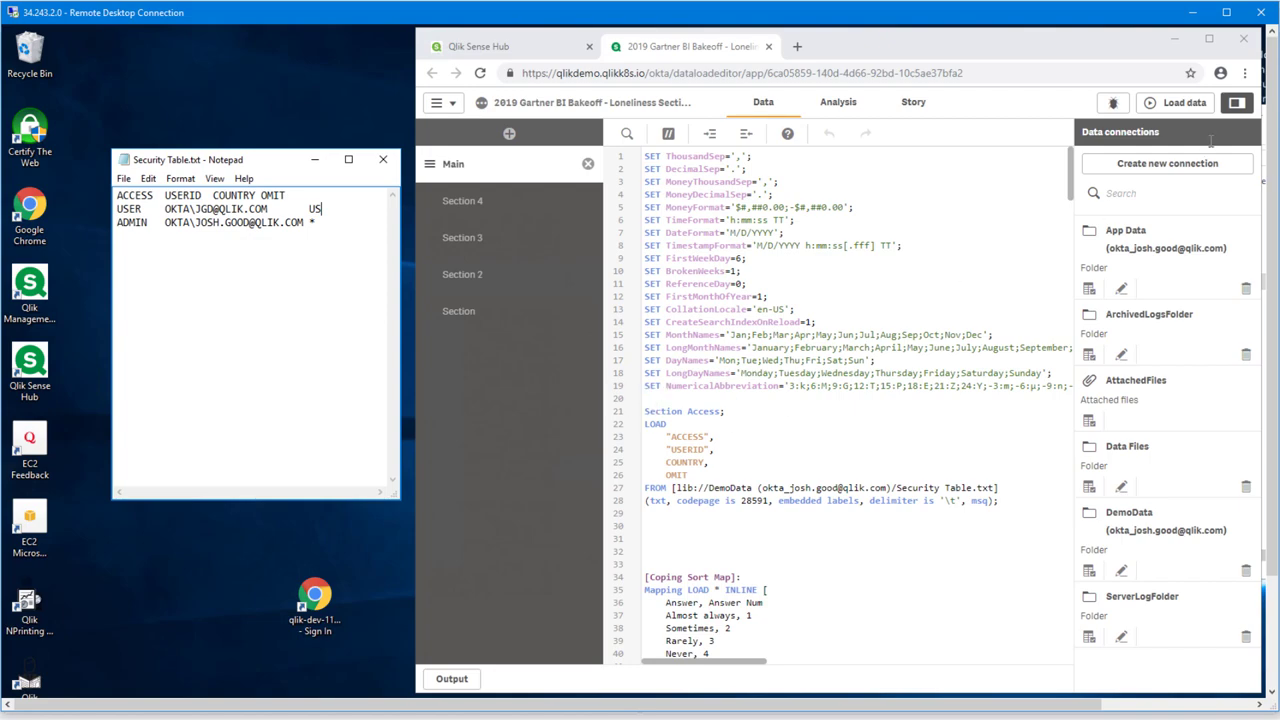
click(1178, 104)
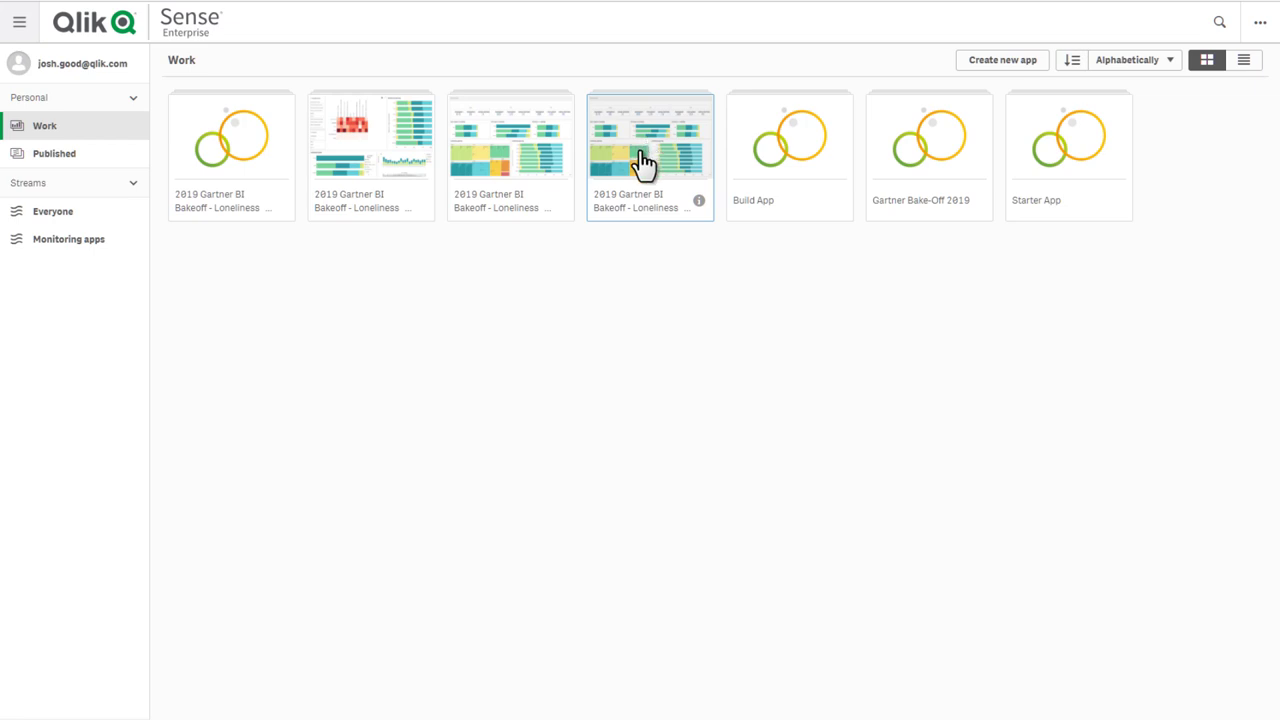
Start publishing the Loneliness Section Access app and add the Deployments property with the value qsefe
right_click(640, 151)
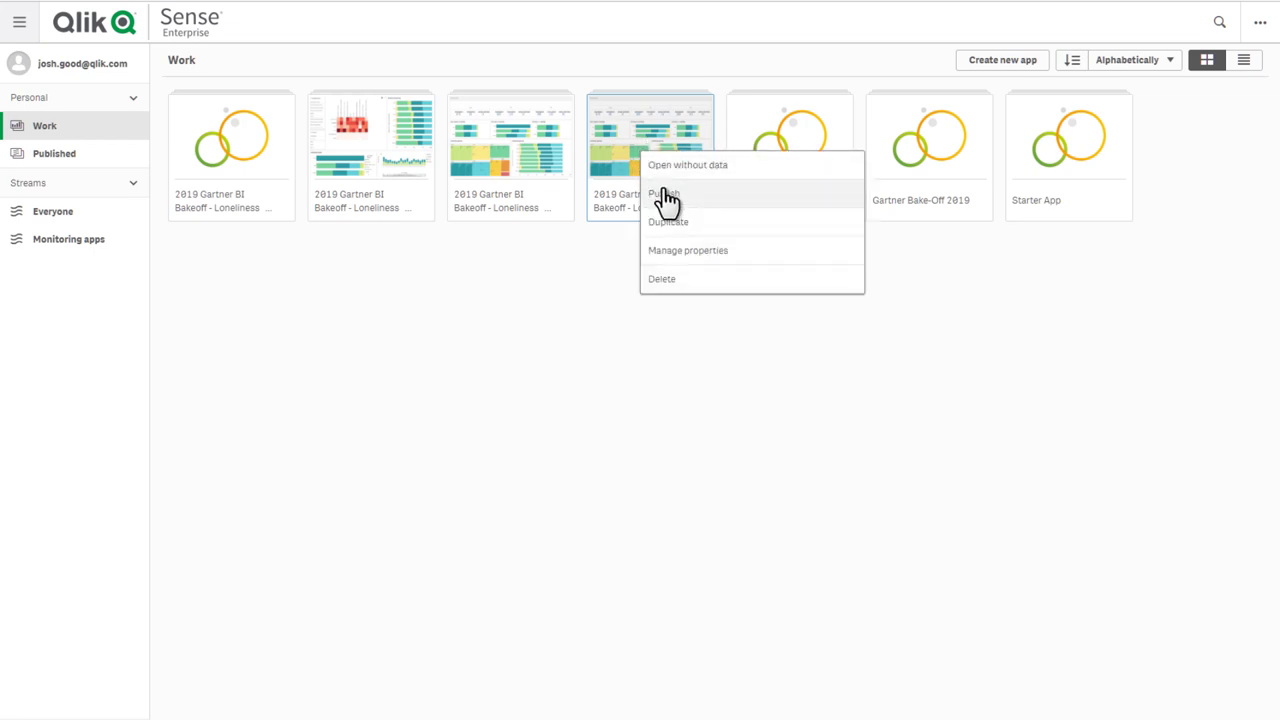
click(666, 191)
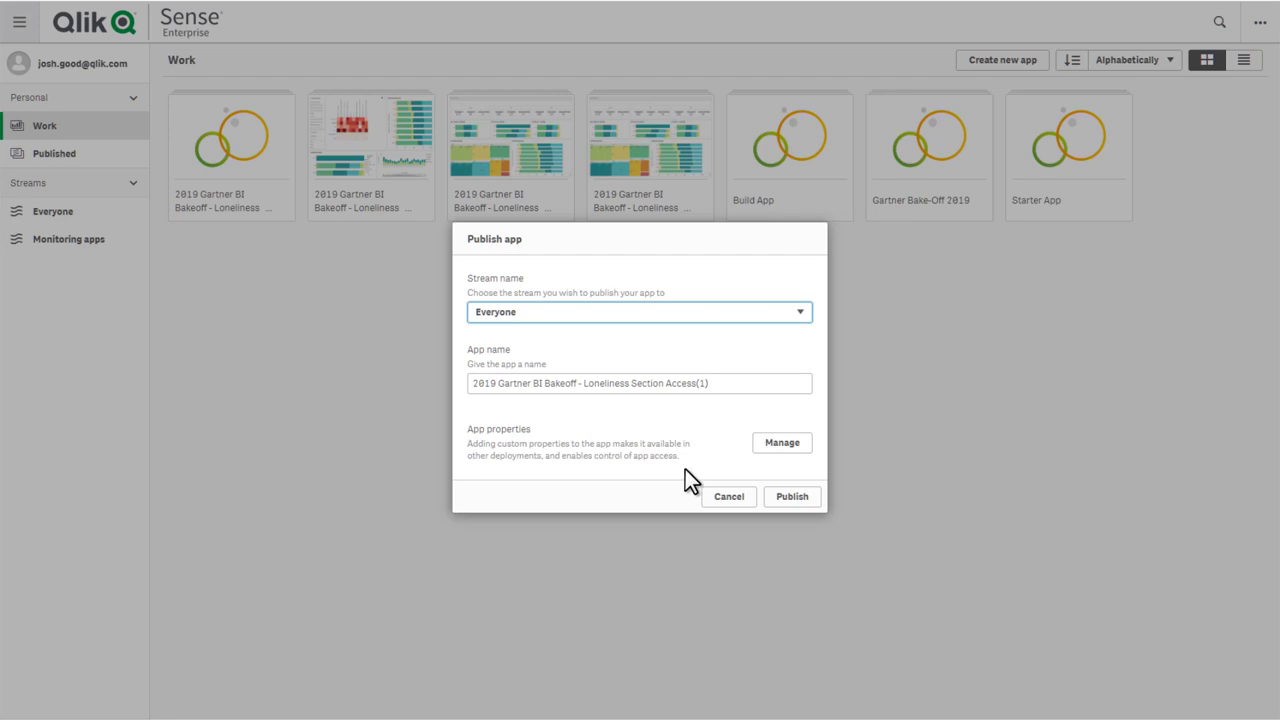
click(787, 447)
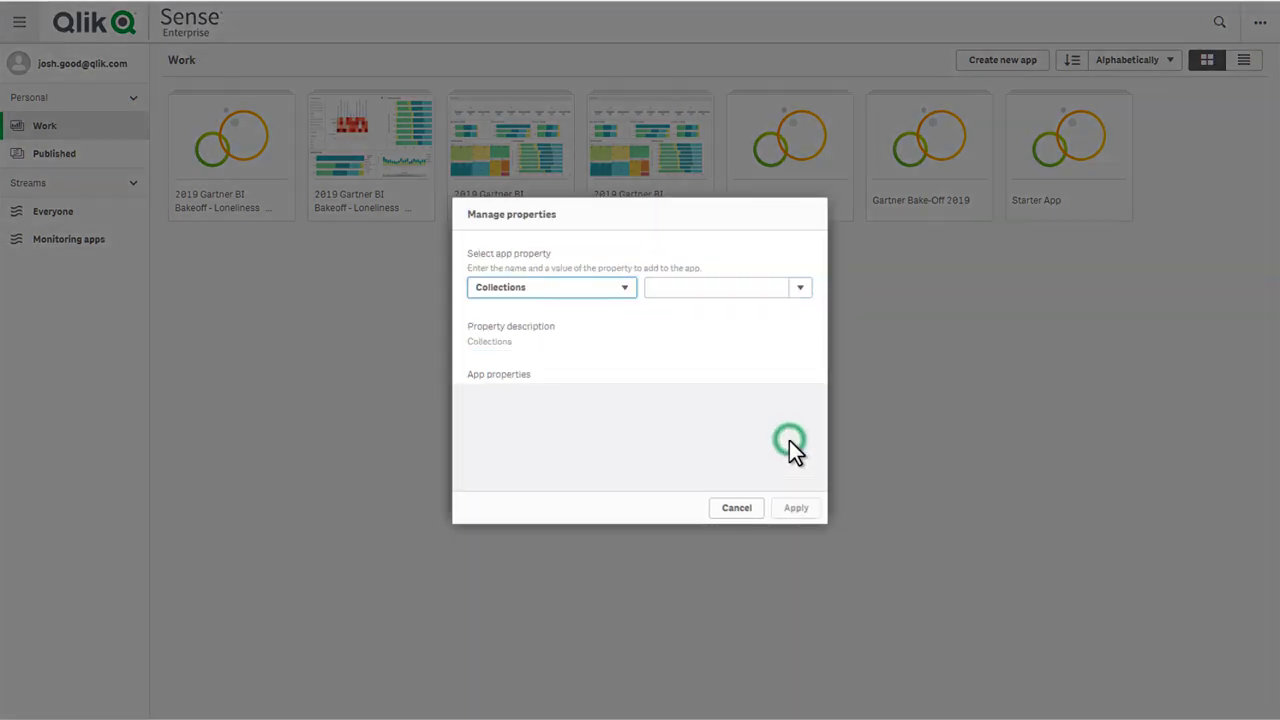
click(617, 289)
click(602, 318)
click(705, 287)
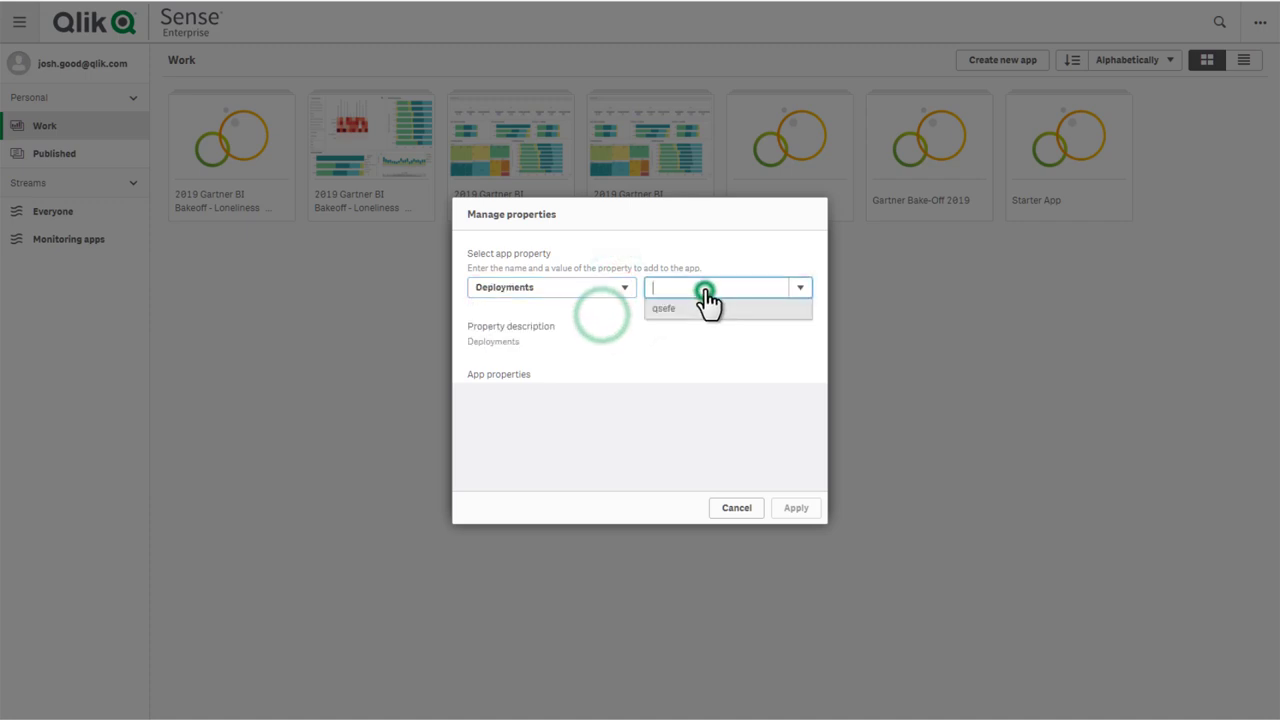
click(695, 308)
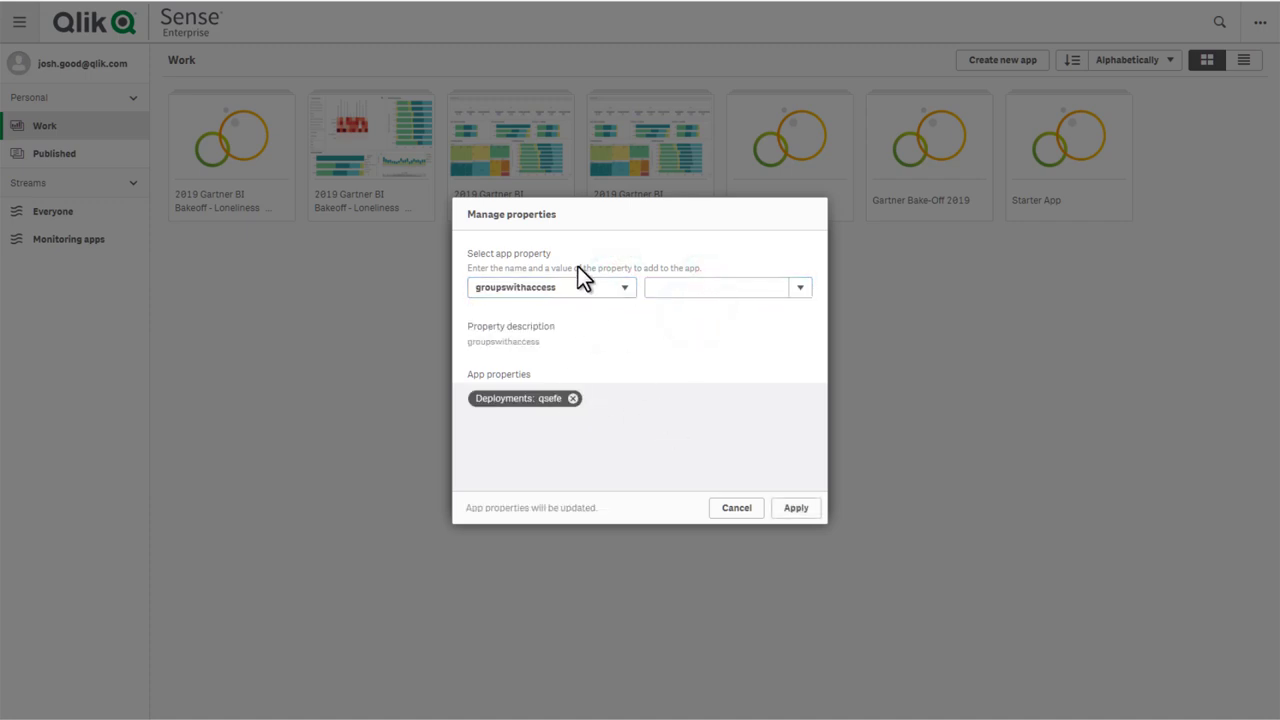
Add the Collections and groupswithaccess properties, both set to Everyone, and publish the app to the Everyone stream
click(578, 287)
click(553, 305)
click(674, 289)
click(678, 307)
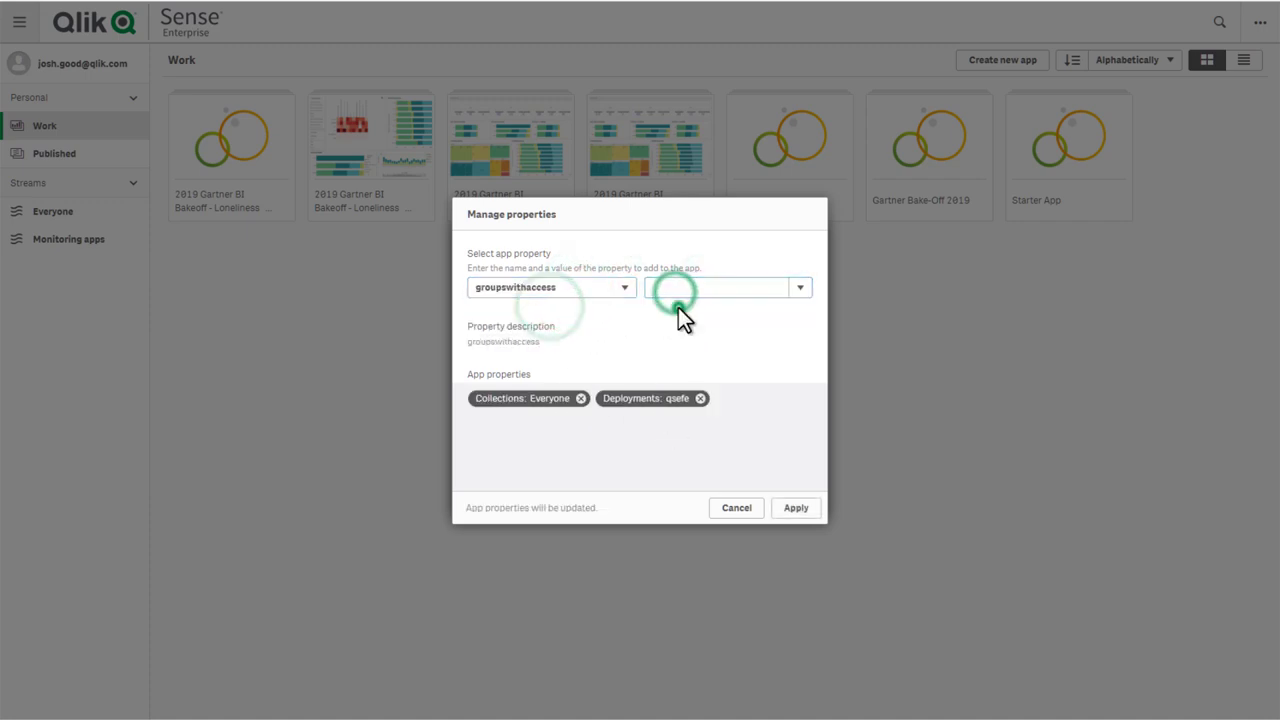
click(561, 287)
click(553, 305)
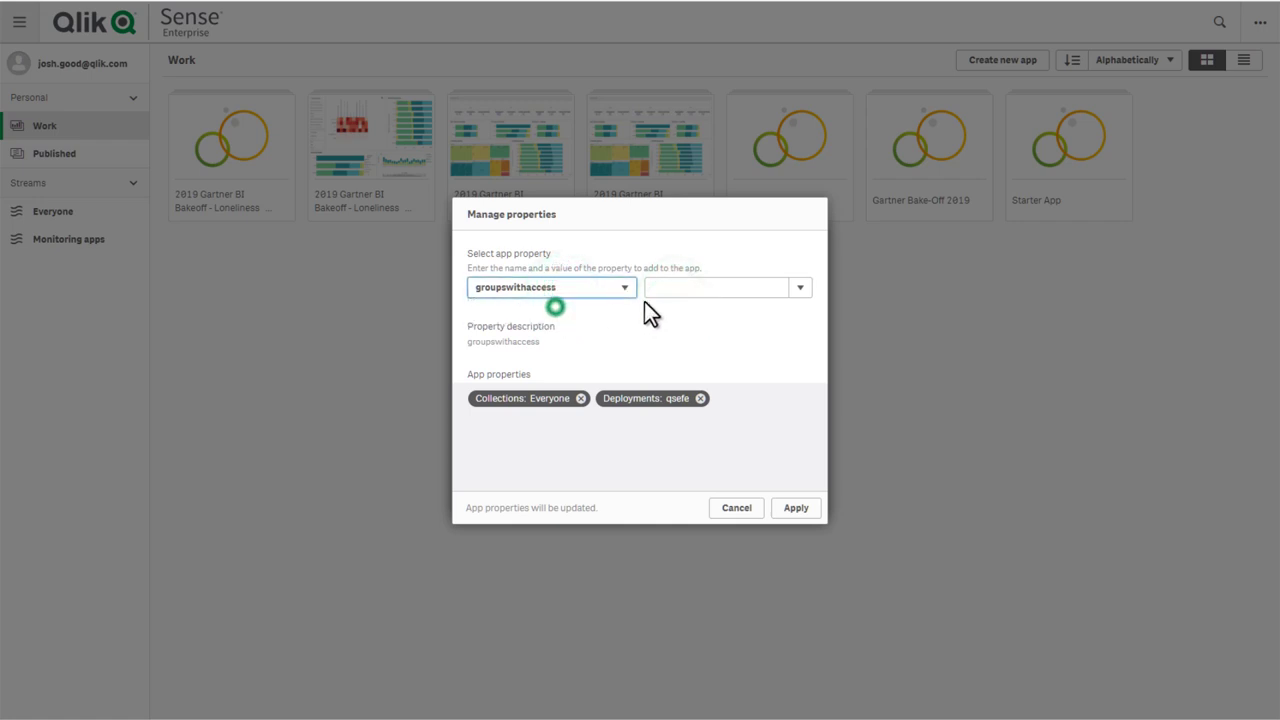
click(695, 288)
click(696, 308)
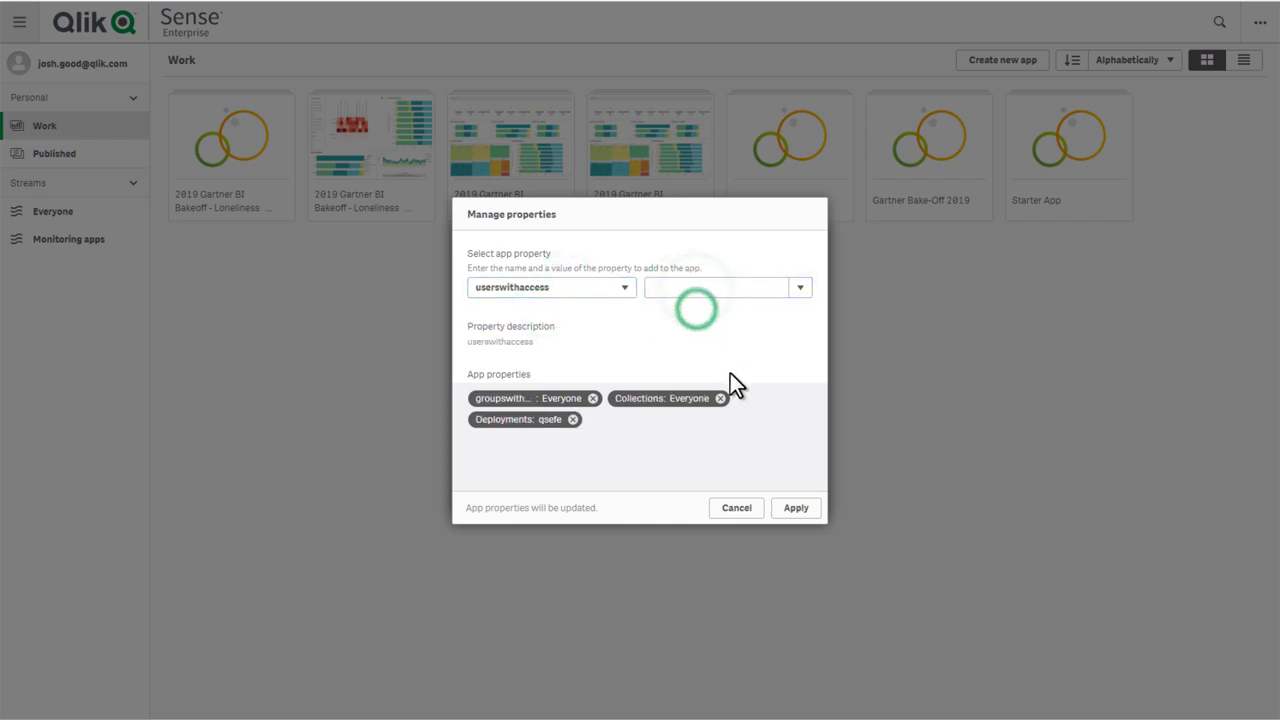
click(791, 506)
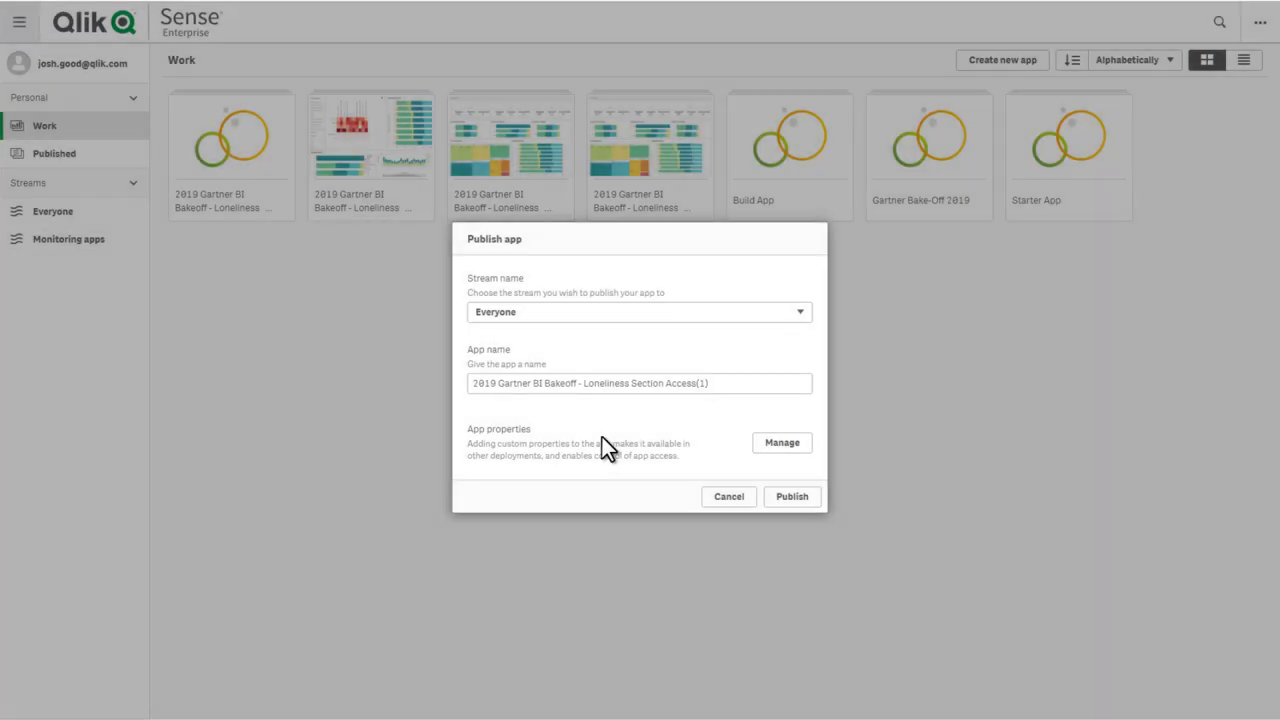
click(795, 498)
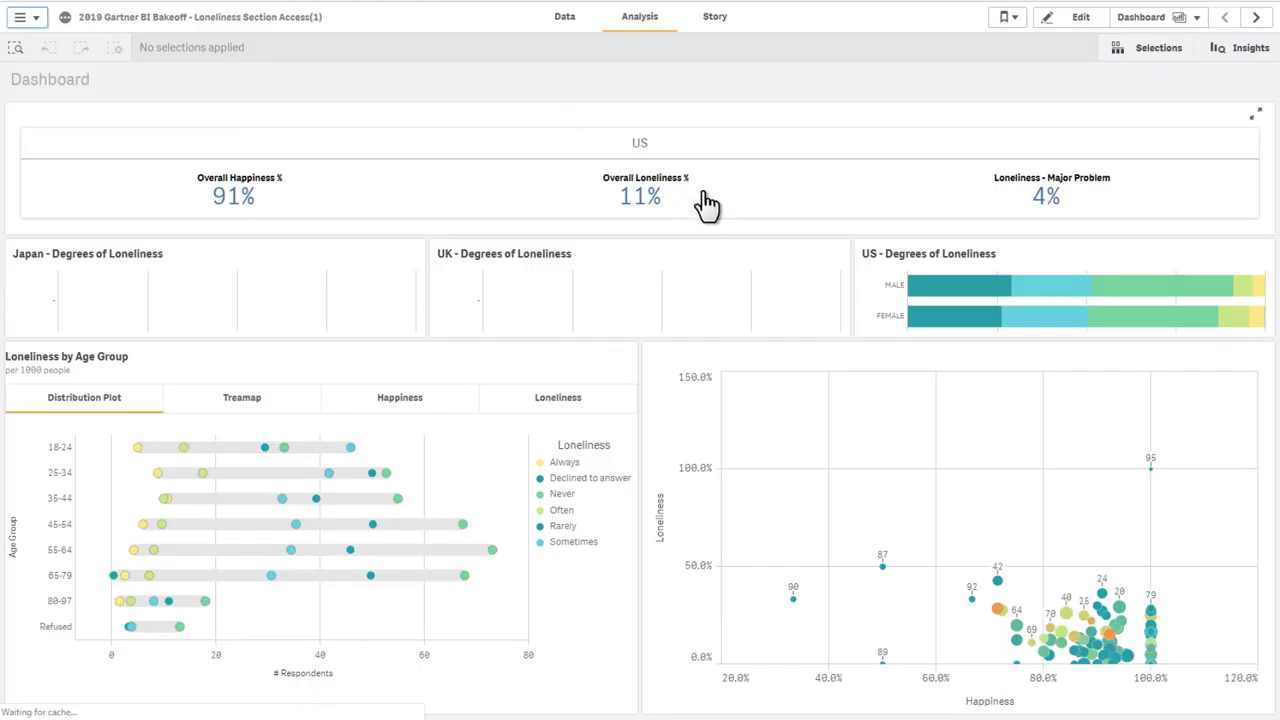
Open the published app's Dashboard sheet and duplicate it as an editable copy
click(707, 203)
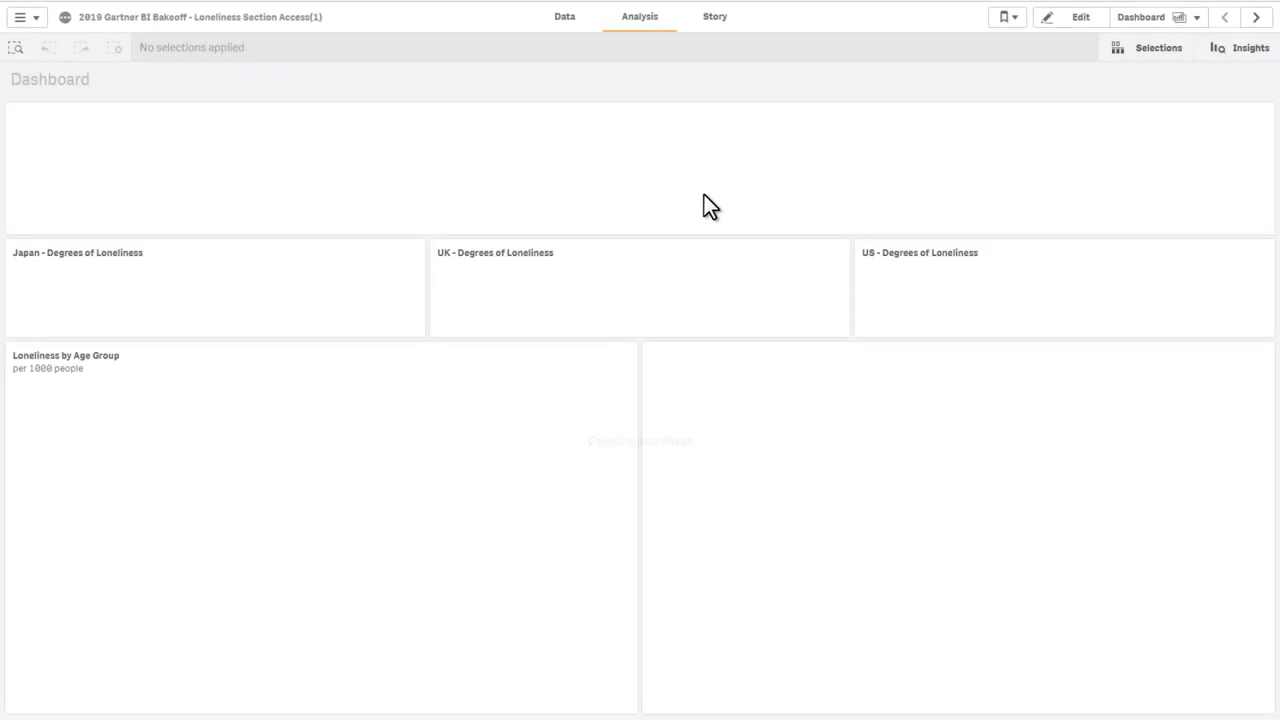
click(1066, 18)
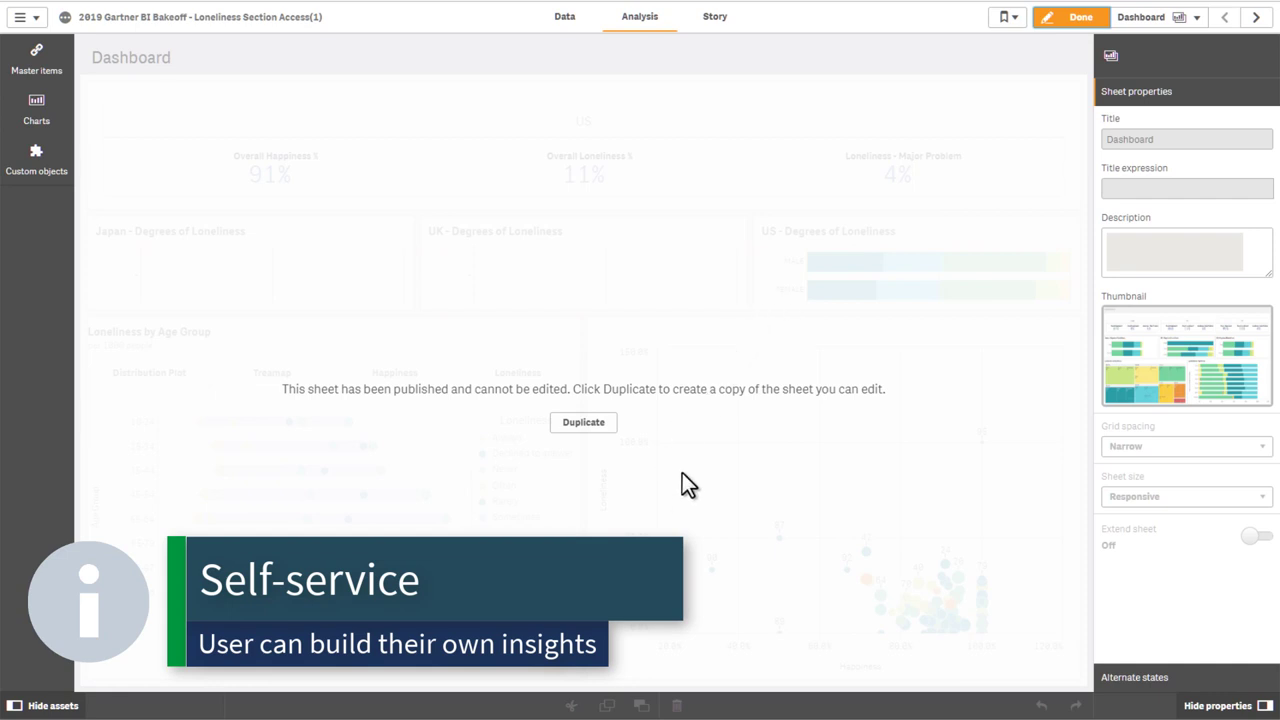
click(584, 422)
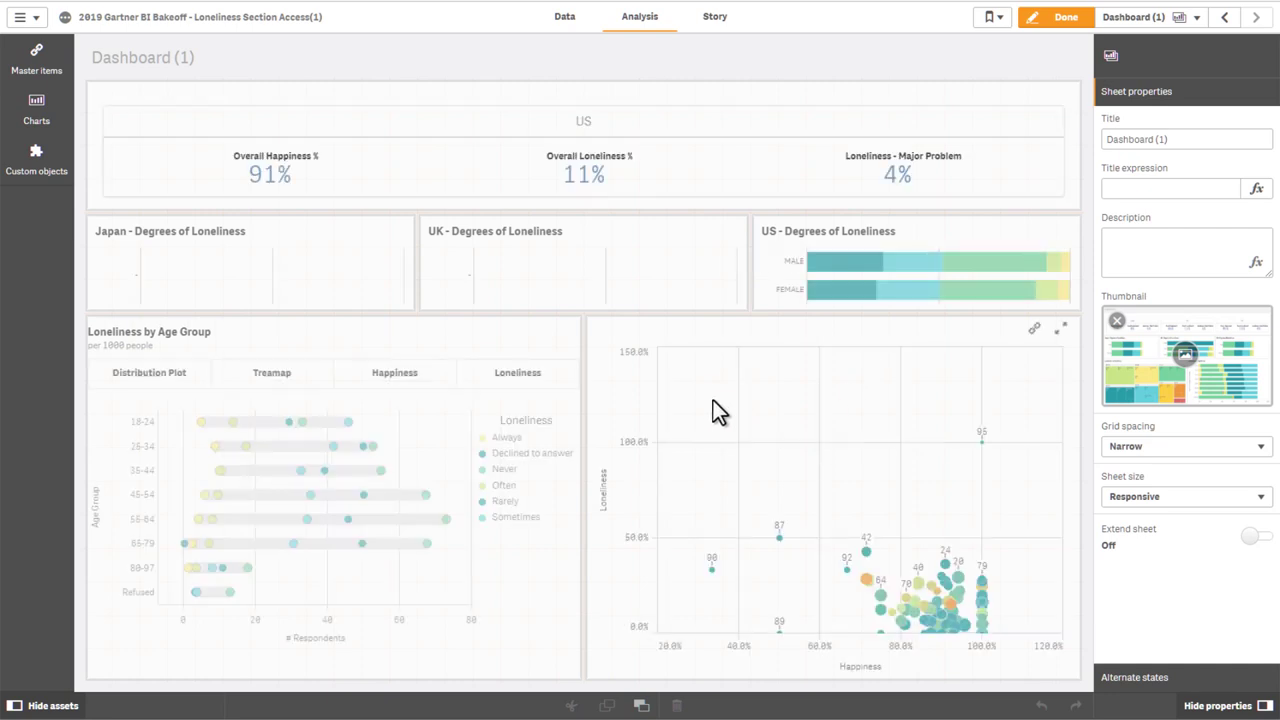
Replace the duplicated sheet's Loneliness versus Happiness scatter plot with the loneliness by age group treemap from the master visualizations
click(713, 405)
key(Delete)
click(37, 55)
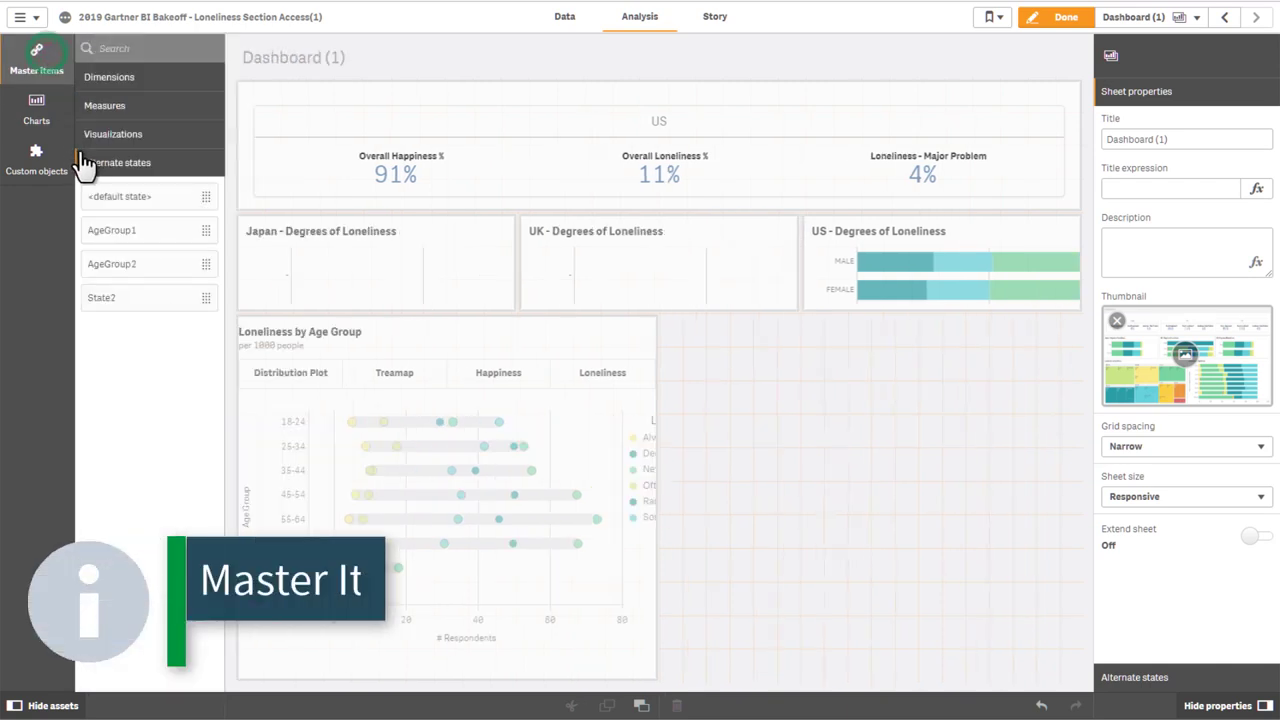
click(130, 135)
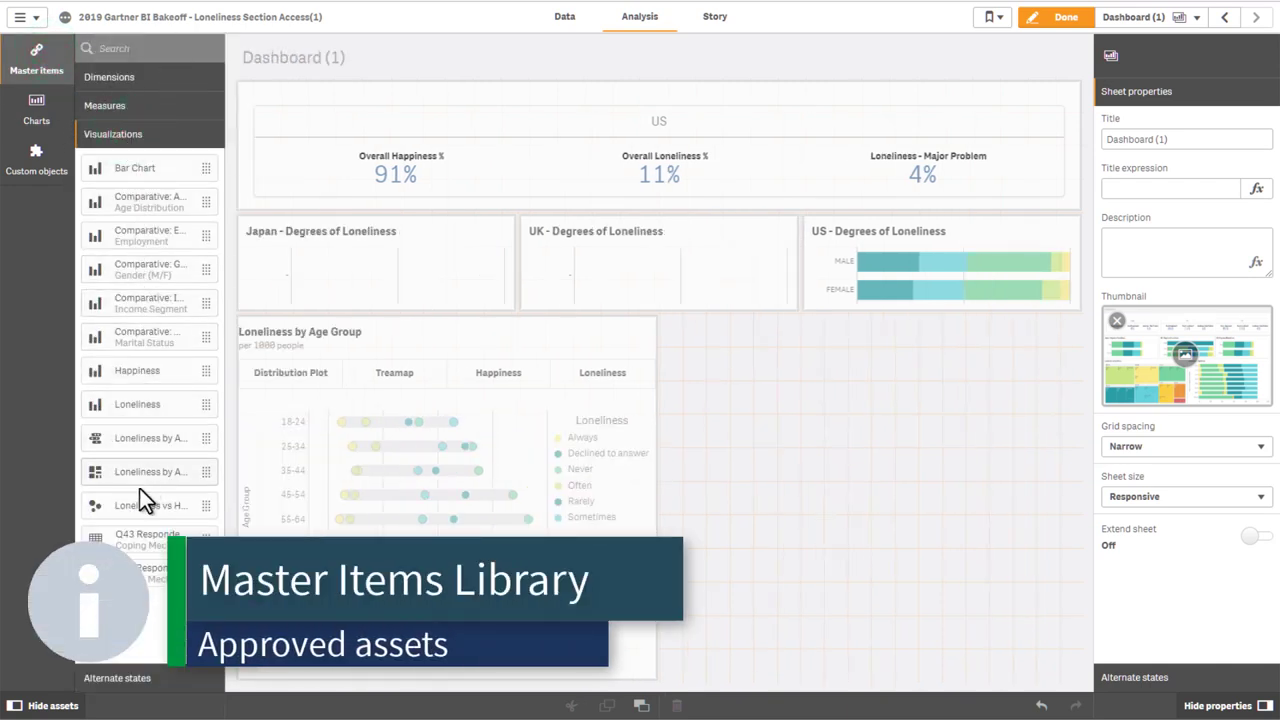
drag(137, 490, 923, 502)
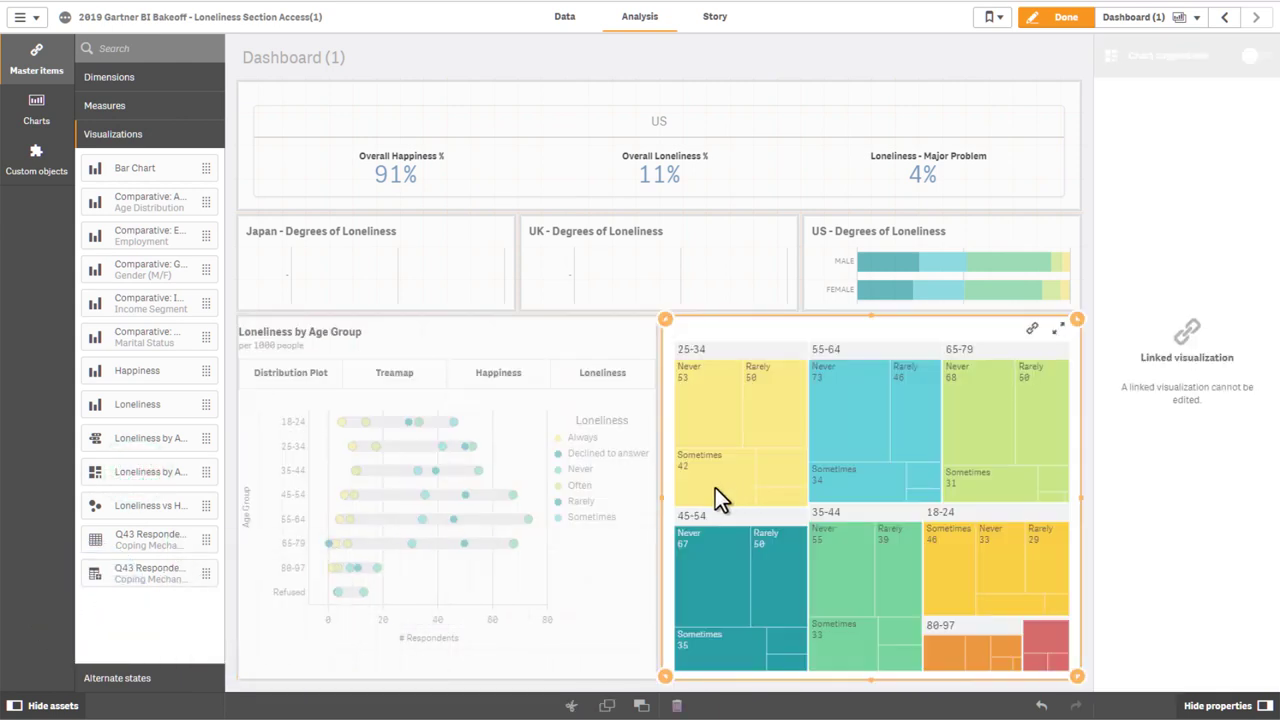
Publish the personal sheet Dashboard (1) from the sheet overview
click(1165, 17)
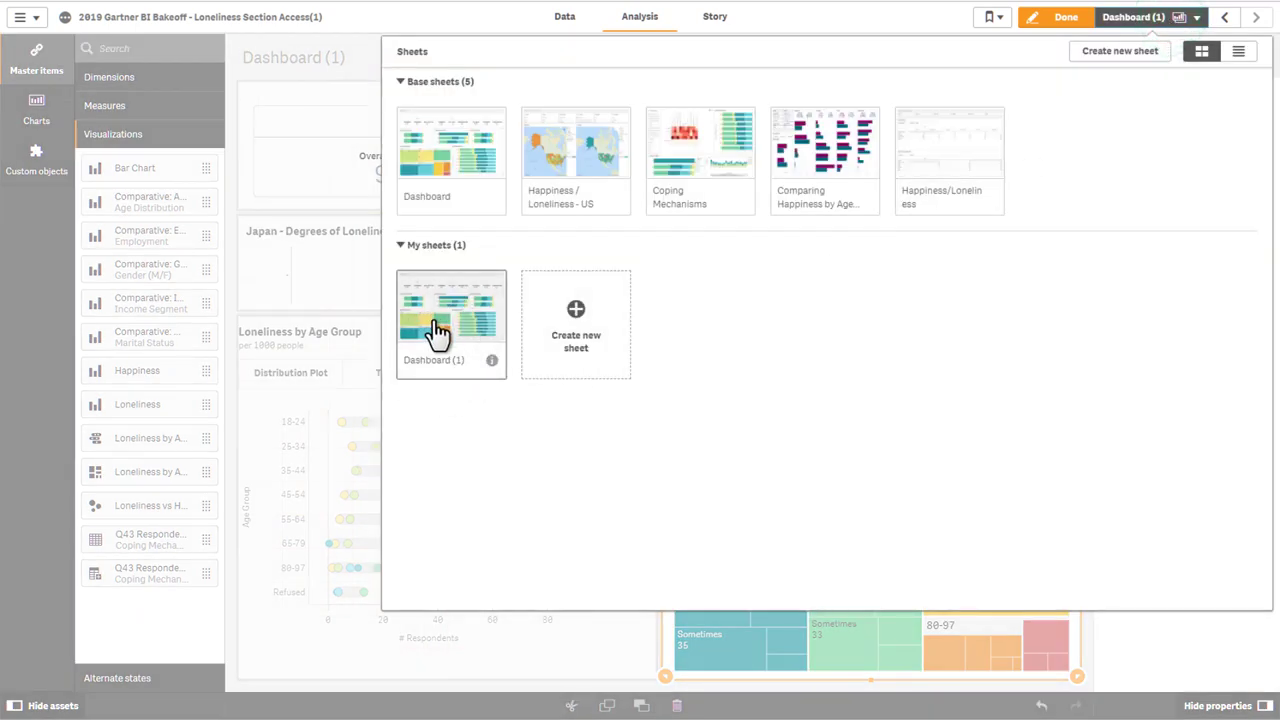
right_click(434, 321)
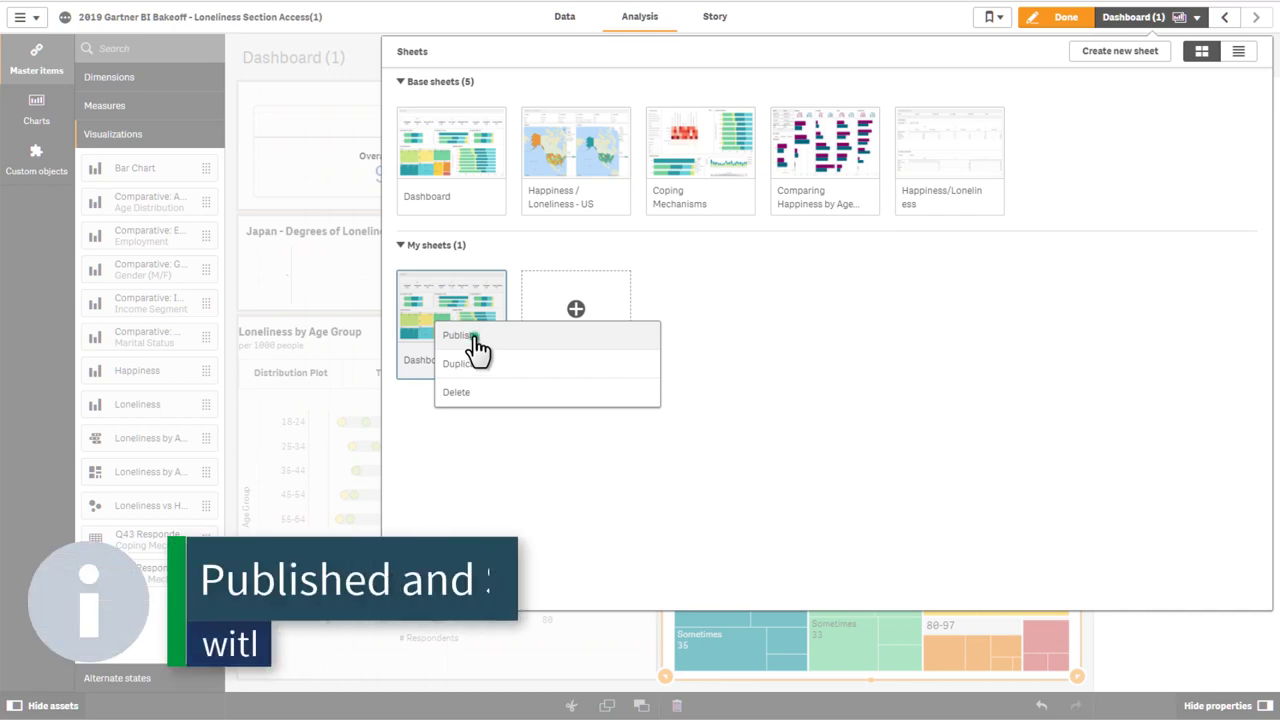
click(470, 340)
click(796, 418)
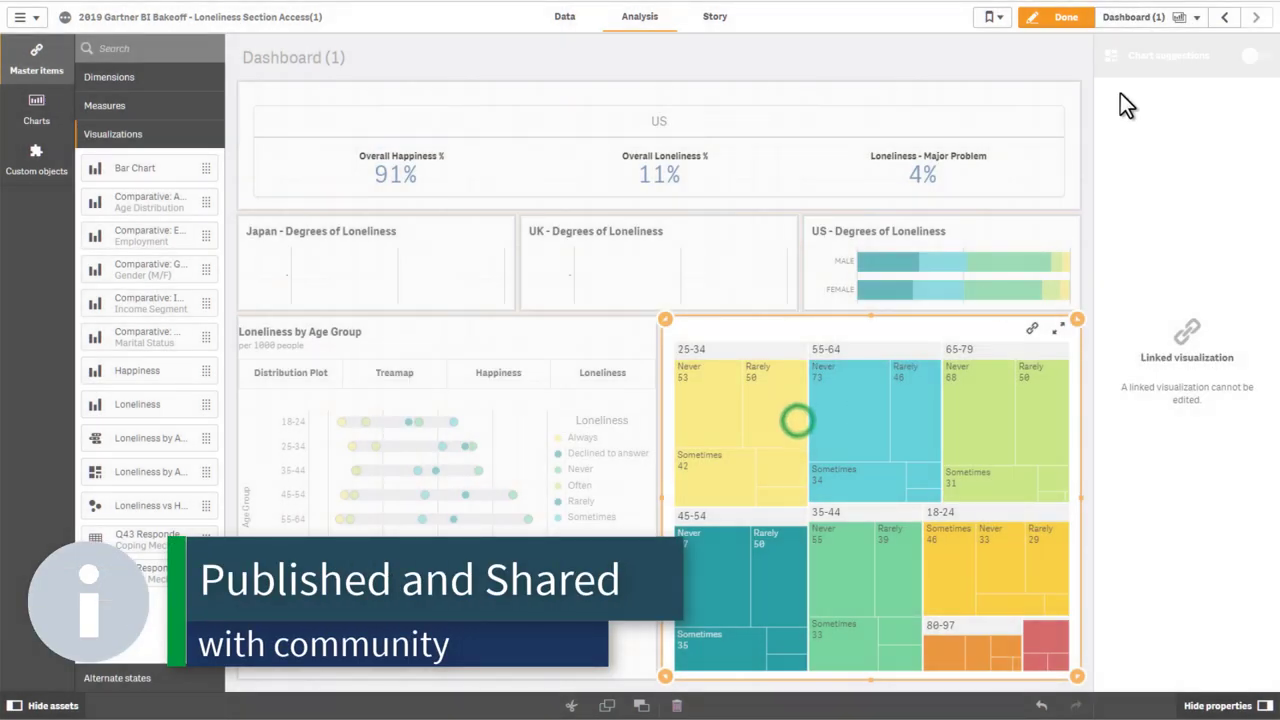
click(1137, 20)
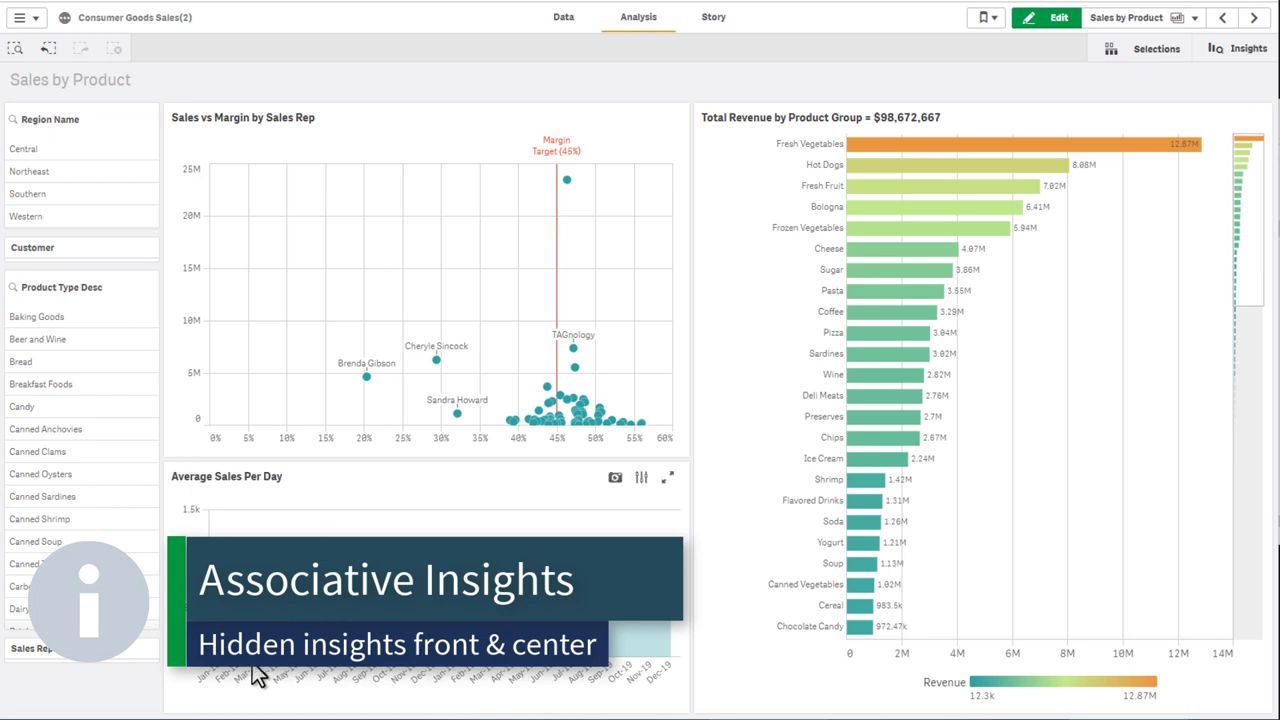
In the Consumer Goods Sales(2) app, select Mar-18 through May-18 on the Average Sales Per Day chart
drag(253, 668, 313, 683)
click(666, 444)
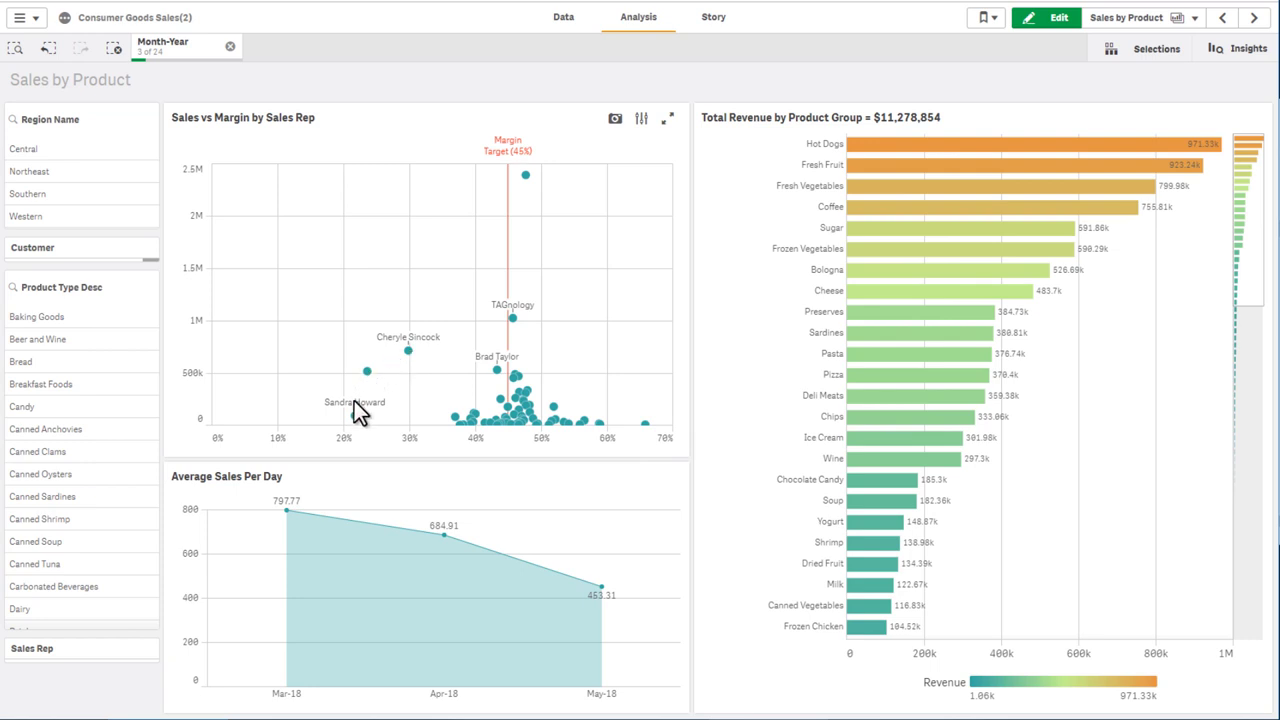
mouse_move(358, 424)
mouse_move(410, 354)
Generate associative insights for the current Month-Year selection
click(1134, 50)
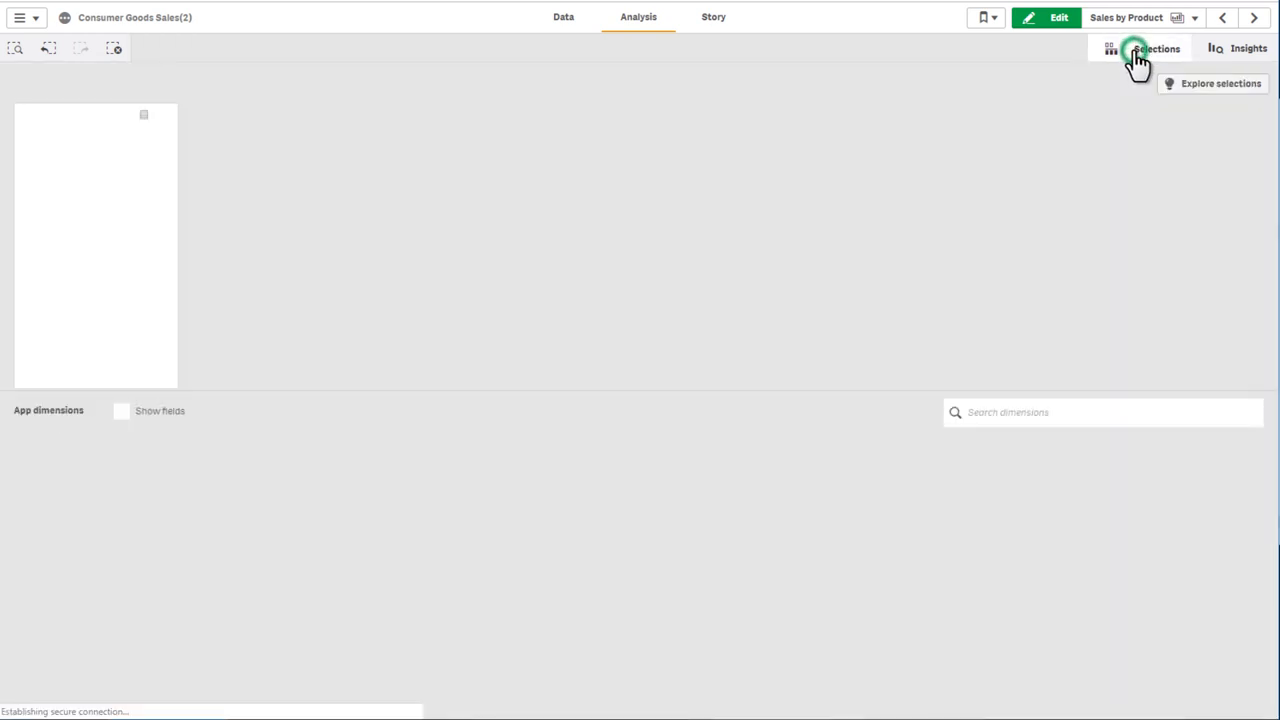
click(1195, 88)
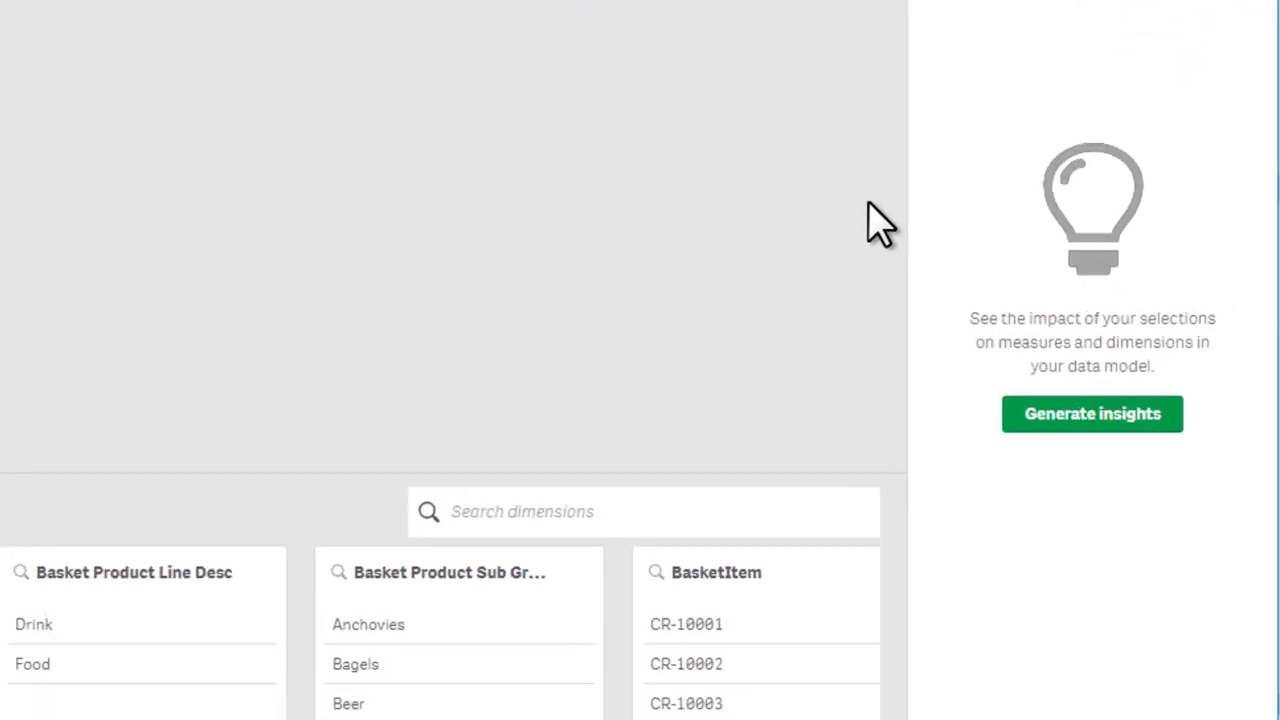
click(957, 452)
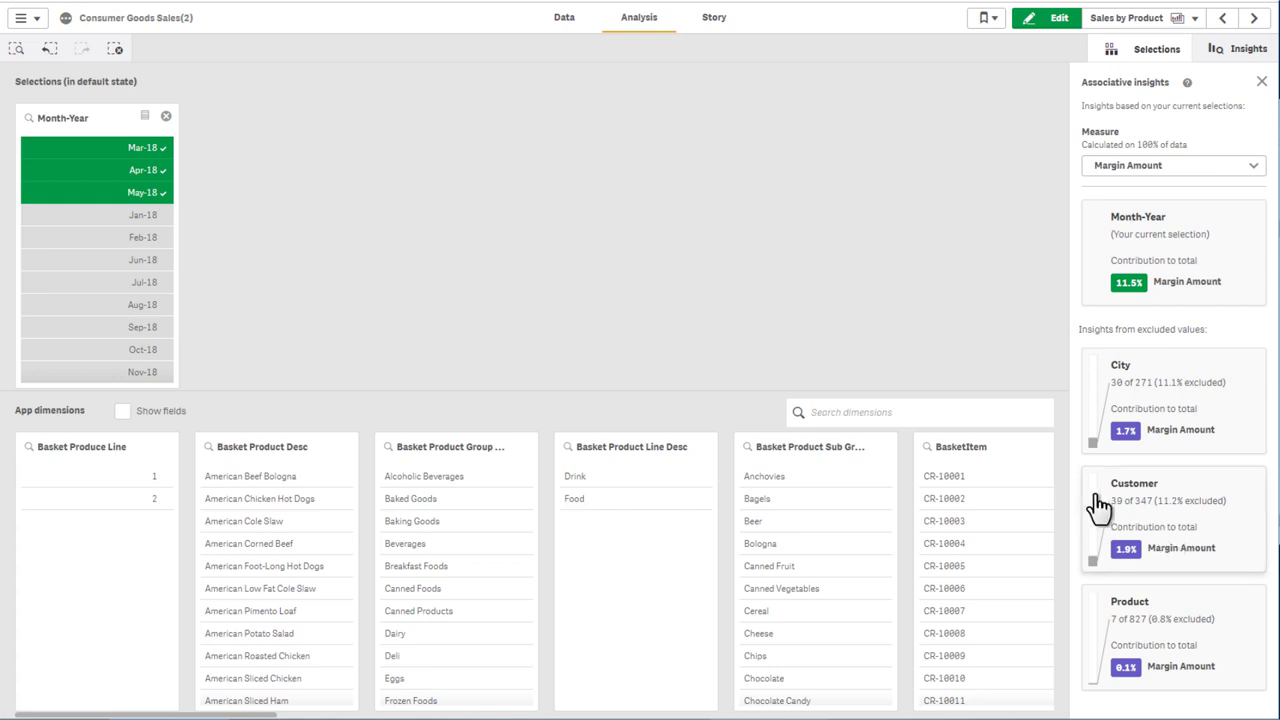
Open the Customer contribution insight, reveal the data for the excluded customers and select the excluded values
click(1152, 535)
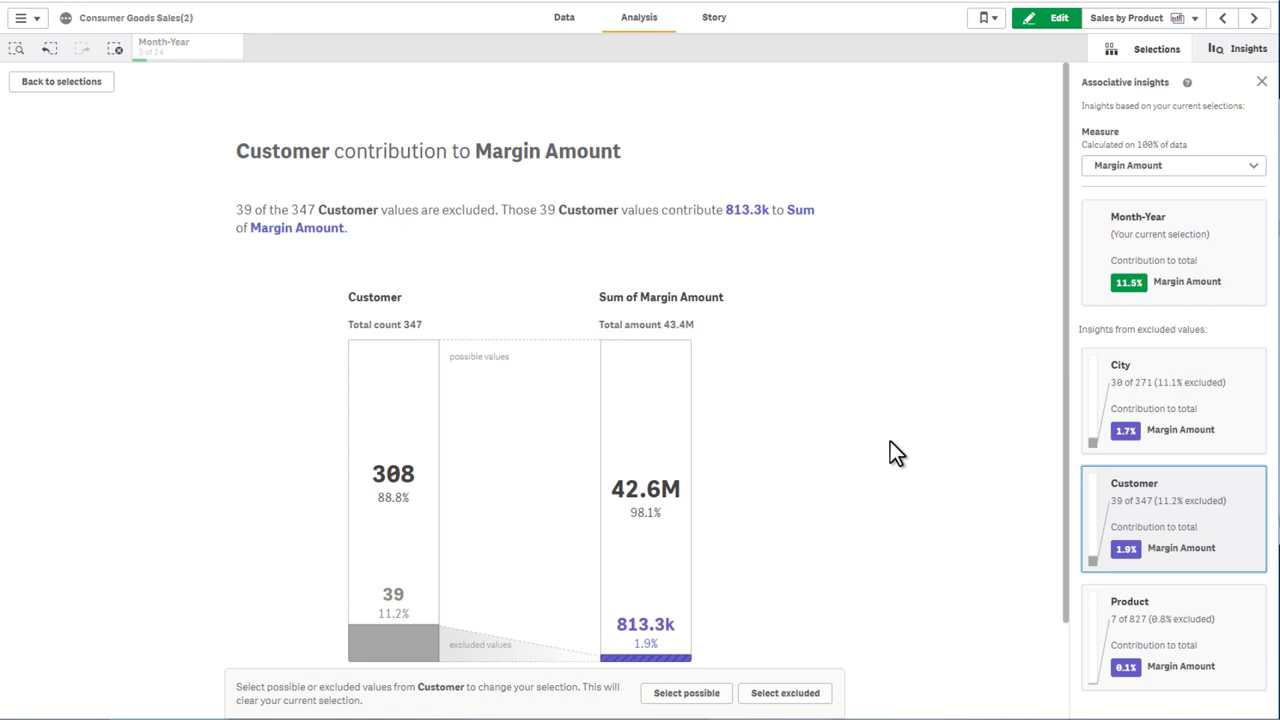
scroll(755, 592, down, 1)
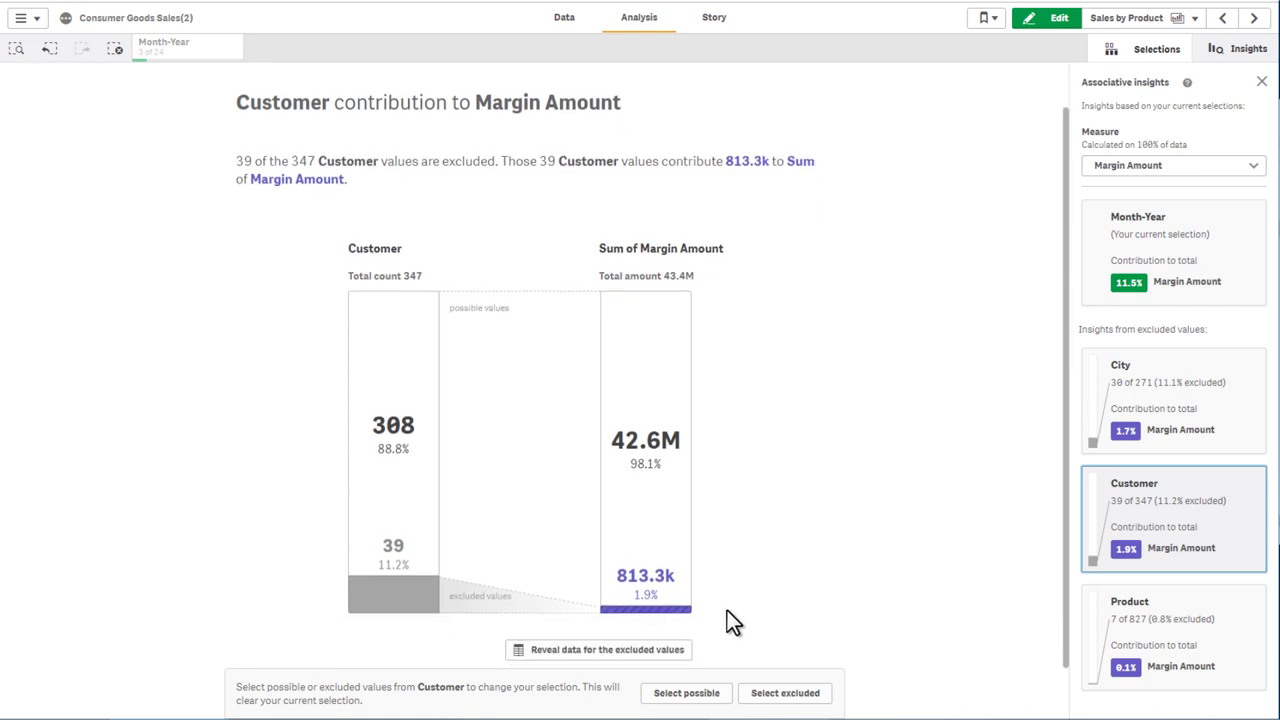
click(662, 650)
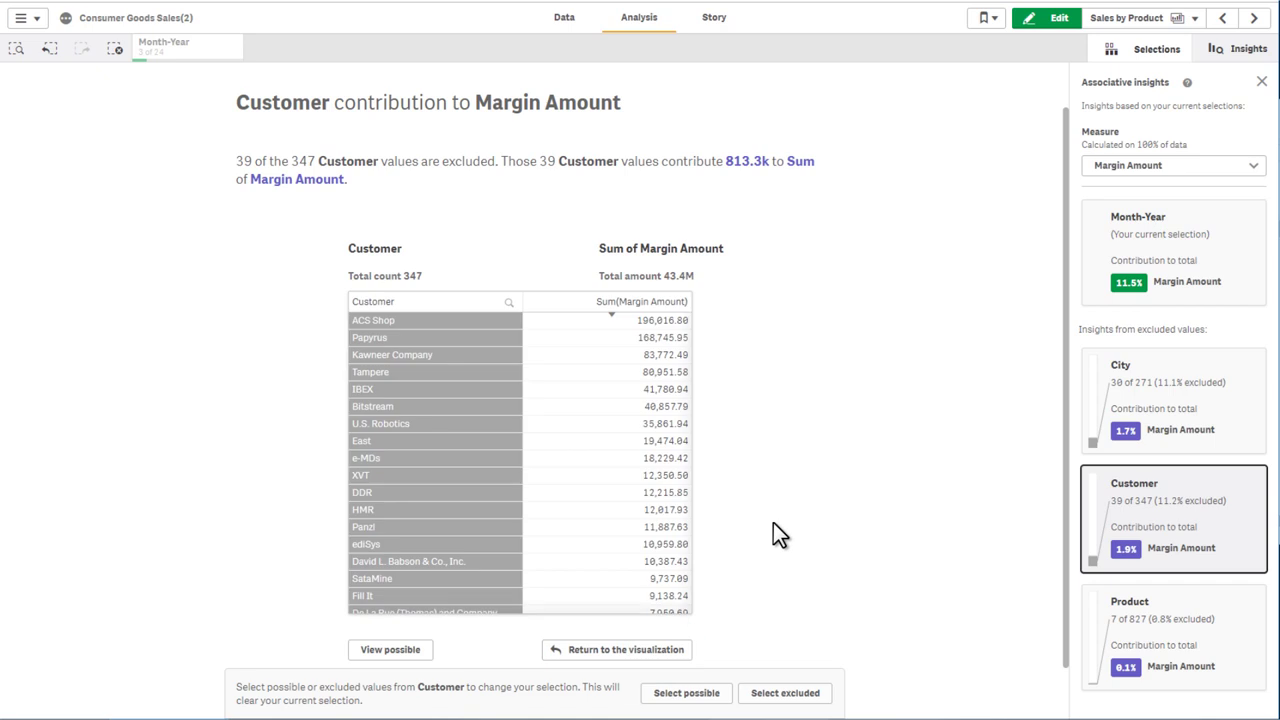
click(779, 705)
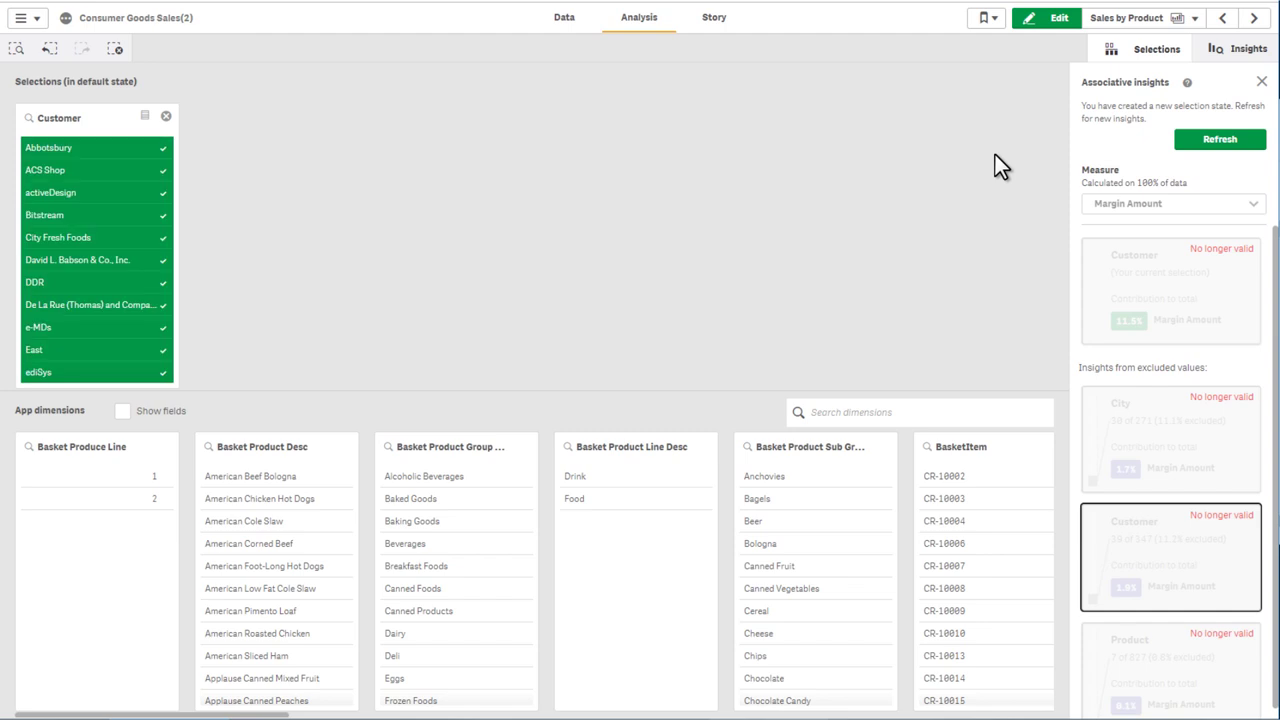
Search Insights for "Sales Variance %" by "Product Group" to generate charts for the selected customers
click(1238, 50)
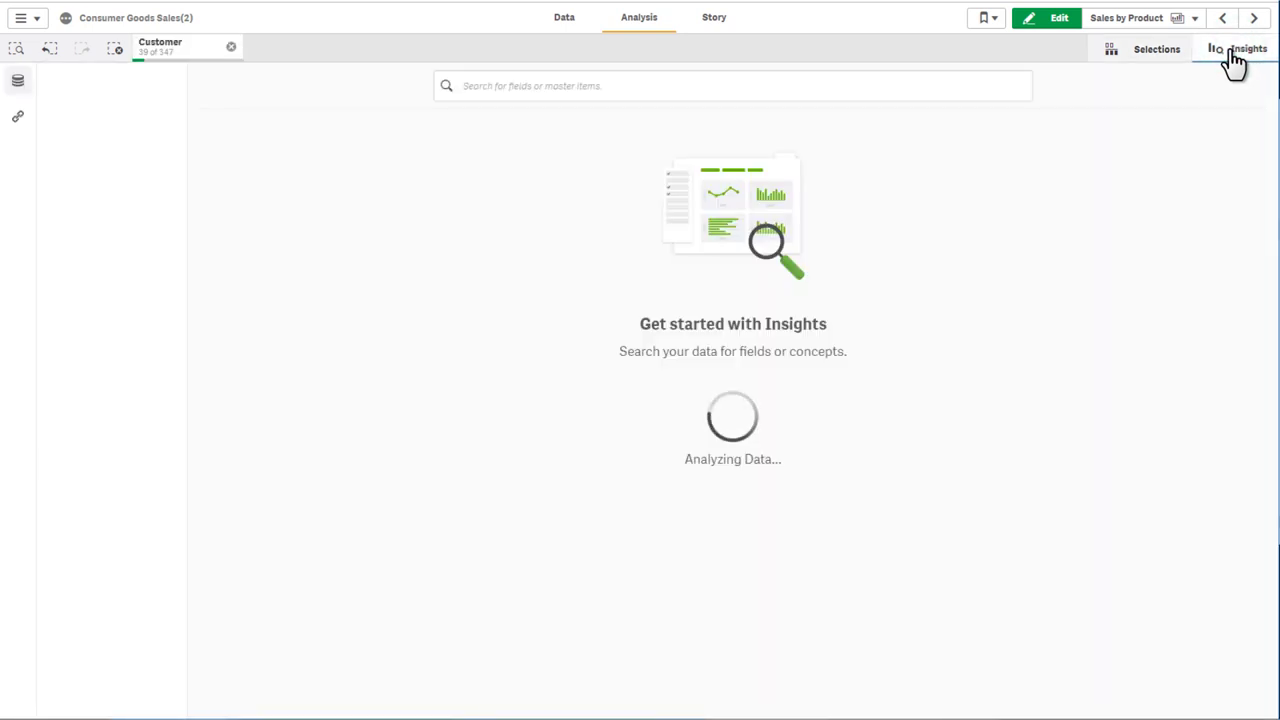
click(513, 89)
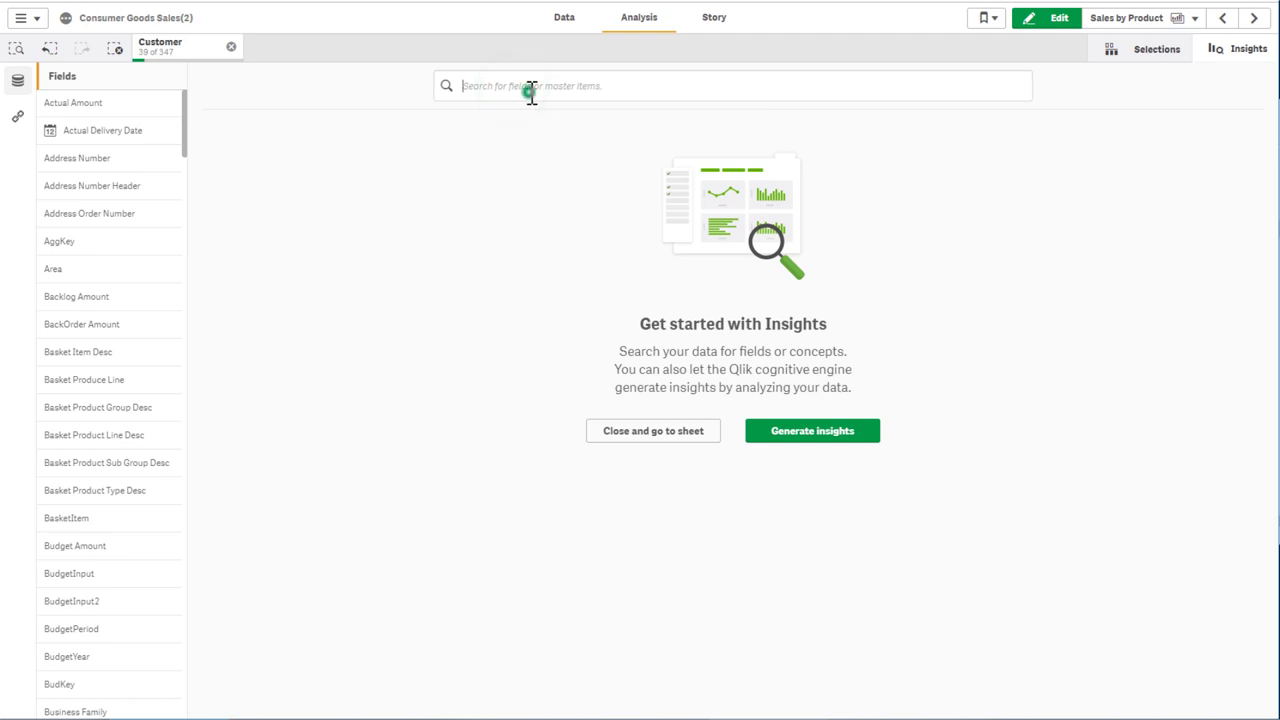
text(vi)
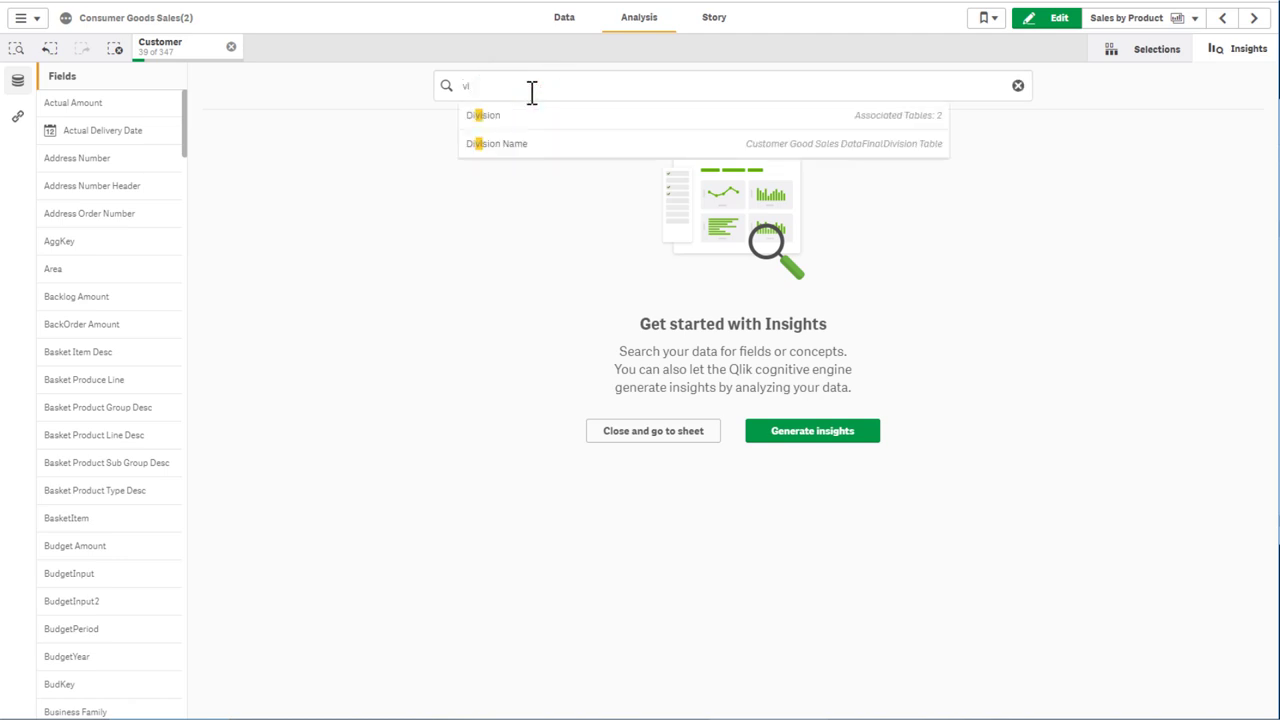
key(BackSpace)
text(a)
key(Down)
key(Down)
key(Return)
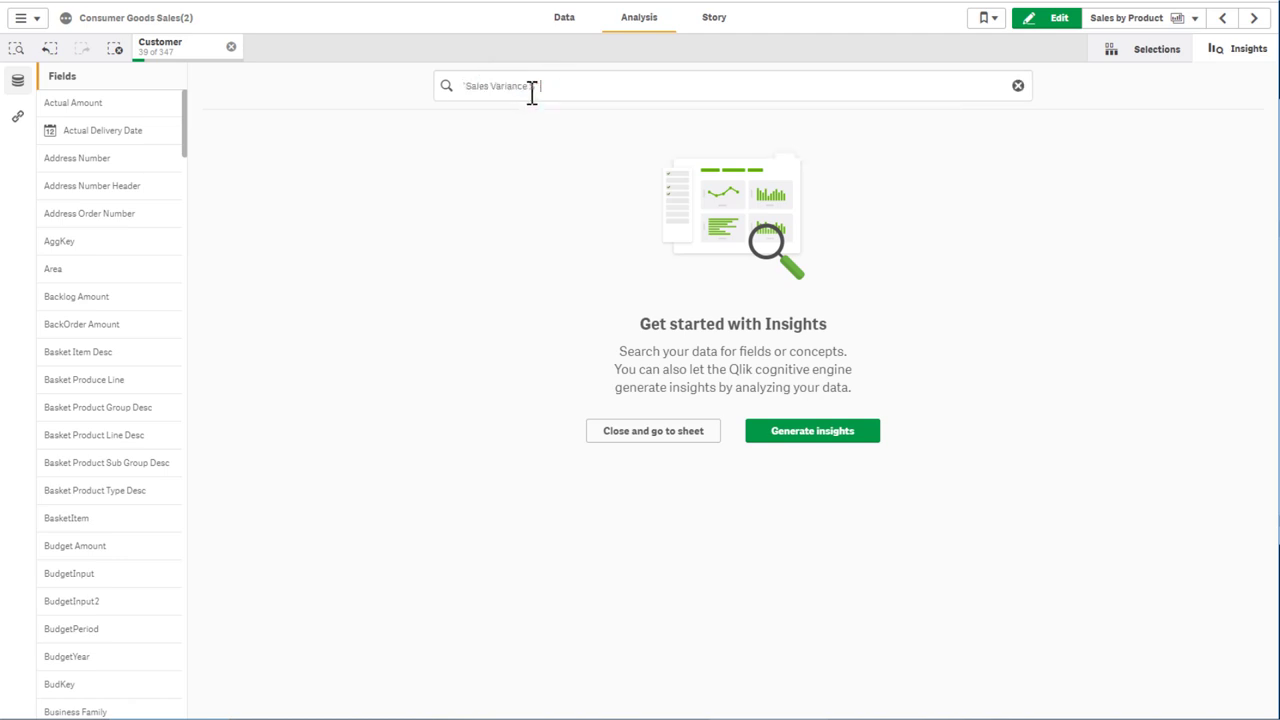
text(by grop)
key(BackSpace)
text(up)
click(649, 231)
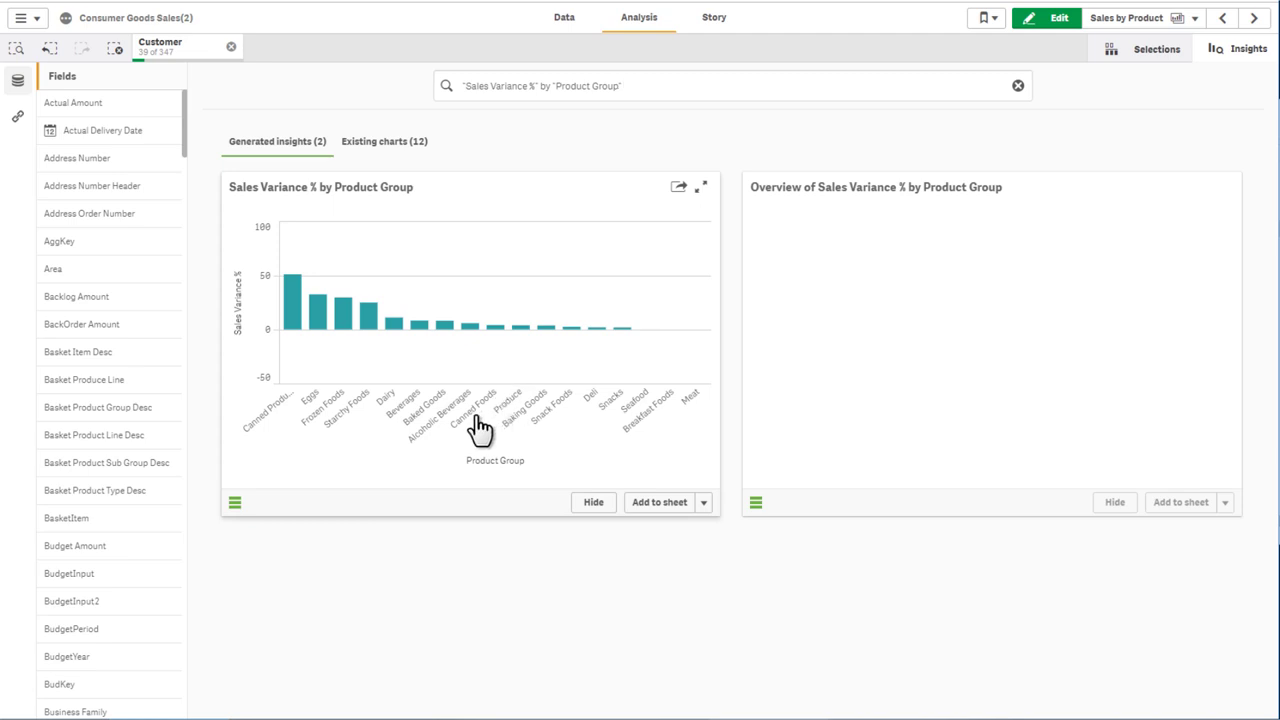
Enlarge the Sales Variance % by Product Group chart and select Canned Products, Eggs and Frozen Foods
click(699, 185)
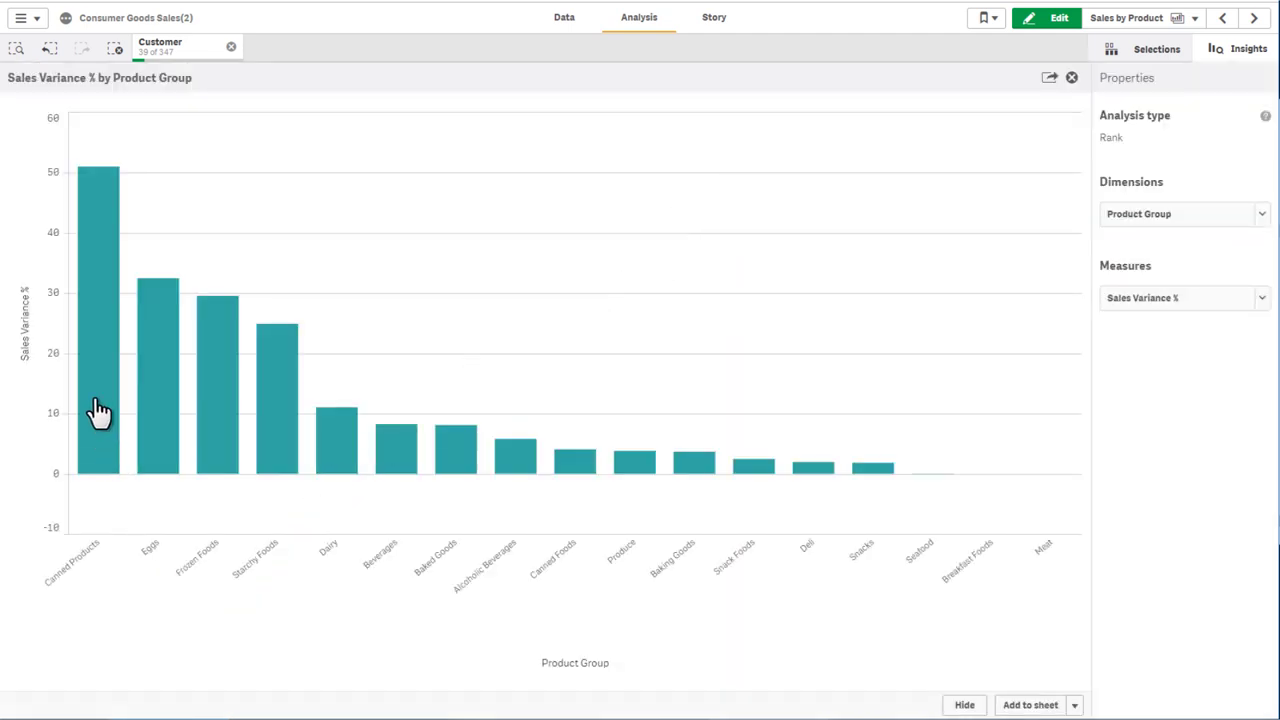
drag(78, 558, 236, 578)
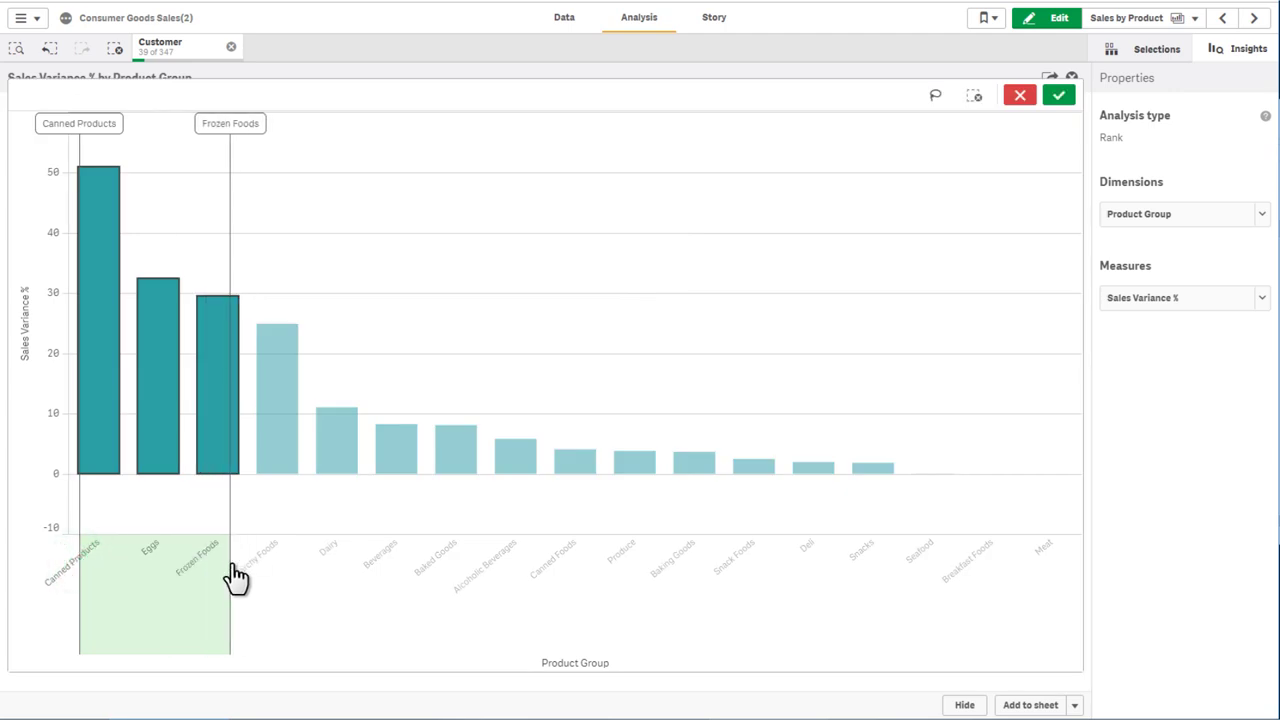
click(1058, 95)
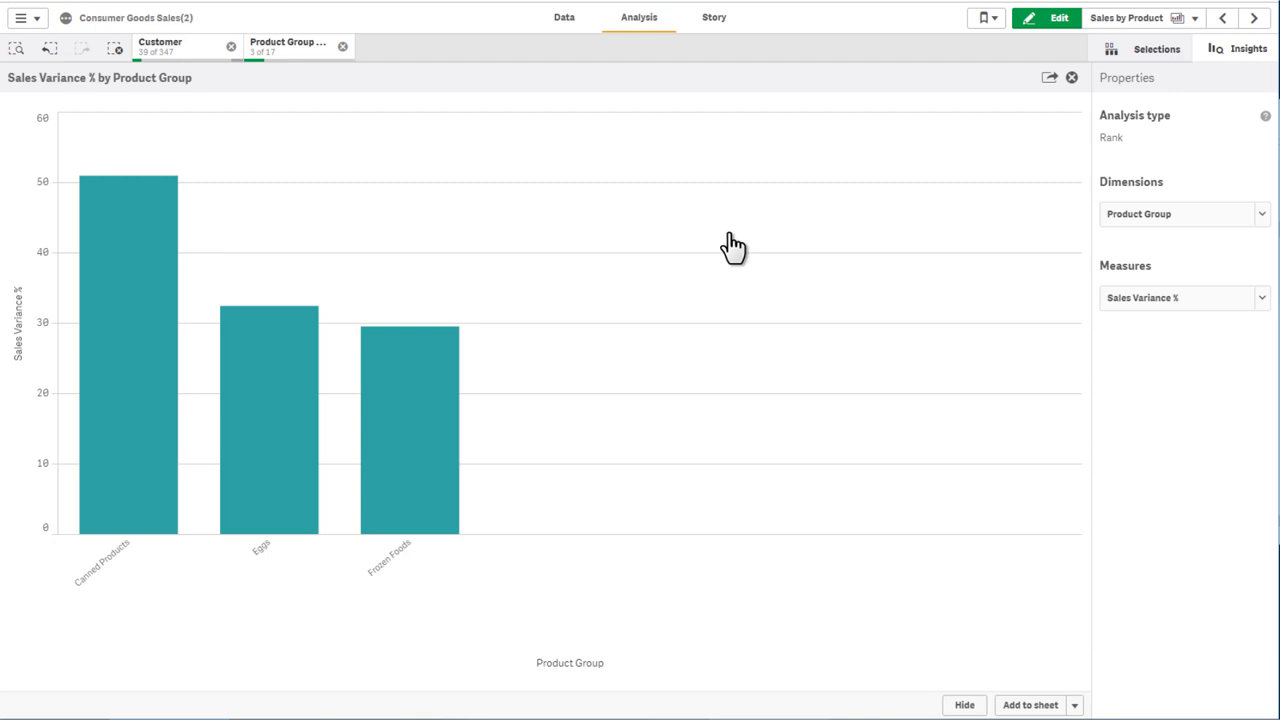
Generate associative insights for the Customer and Product Group selections, and open the Sales Rep contribution insight
click(1140, 52)
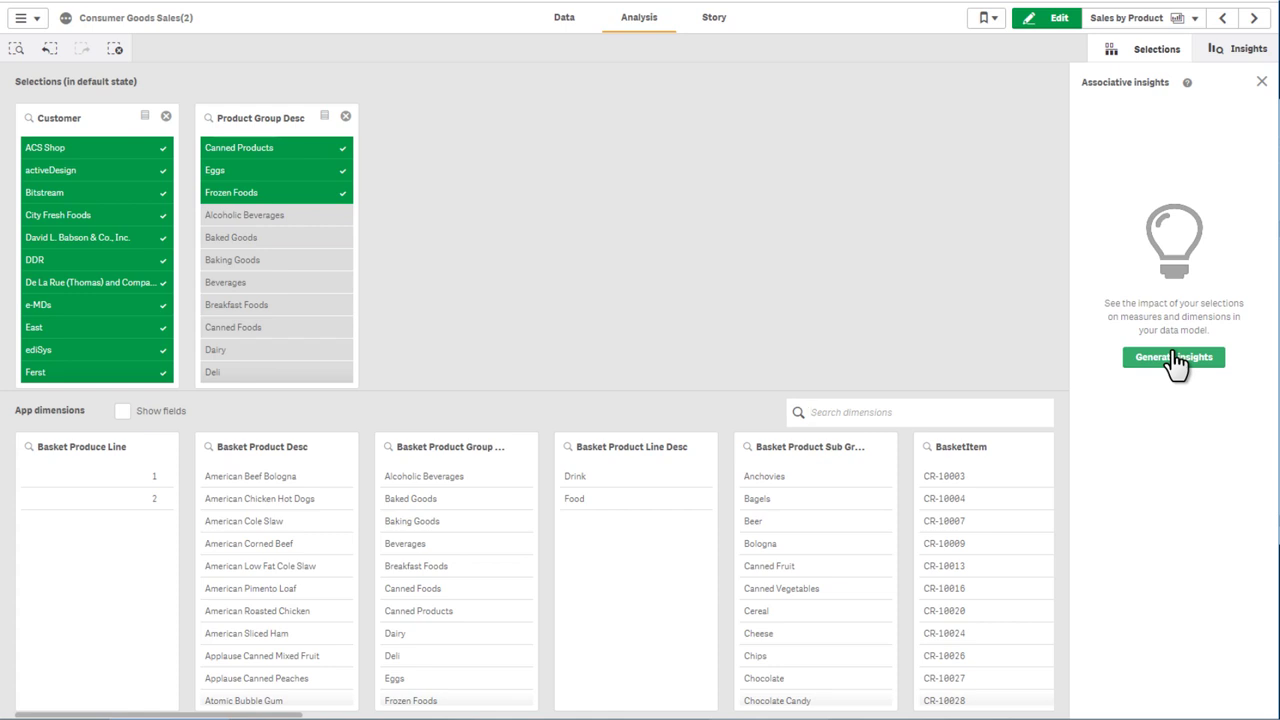
click(1176, 360)
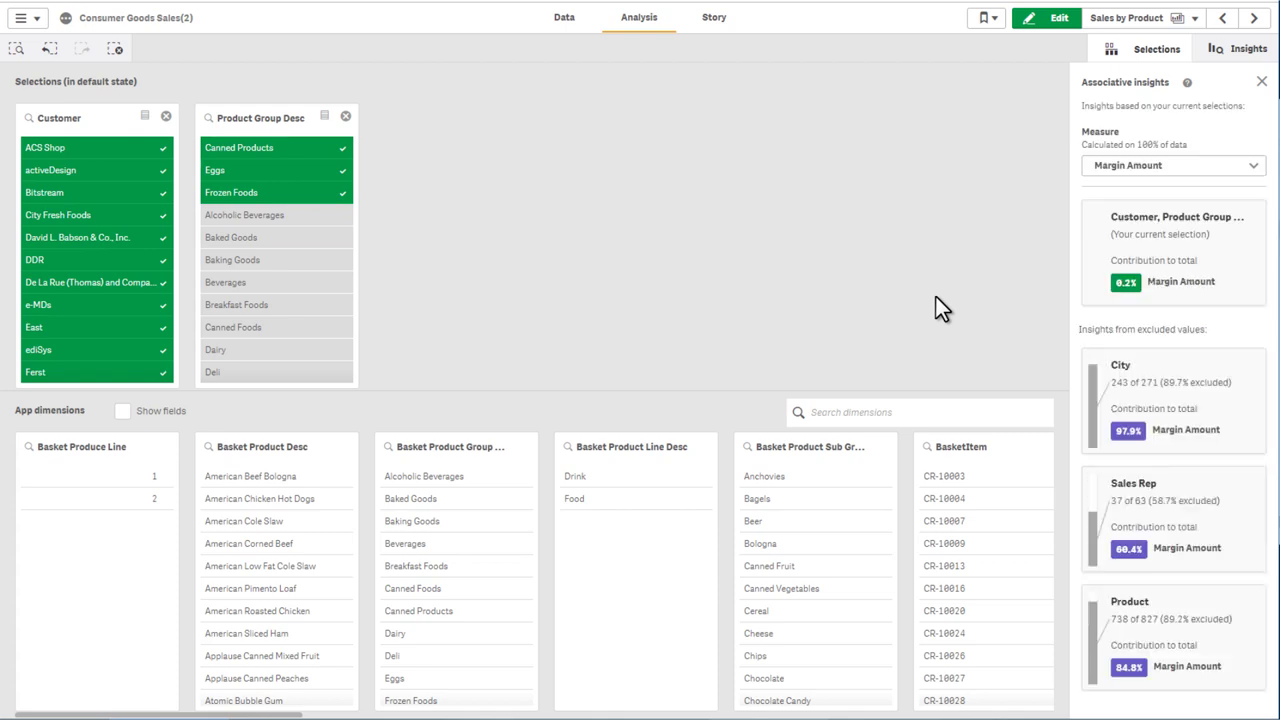
click(1168, 530)
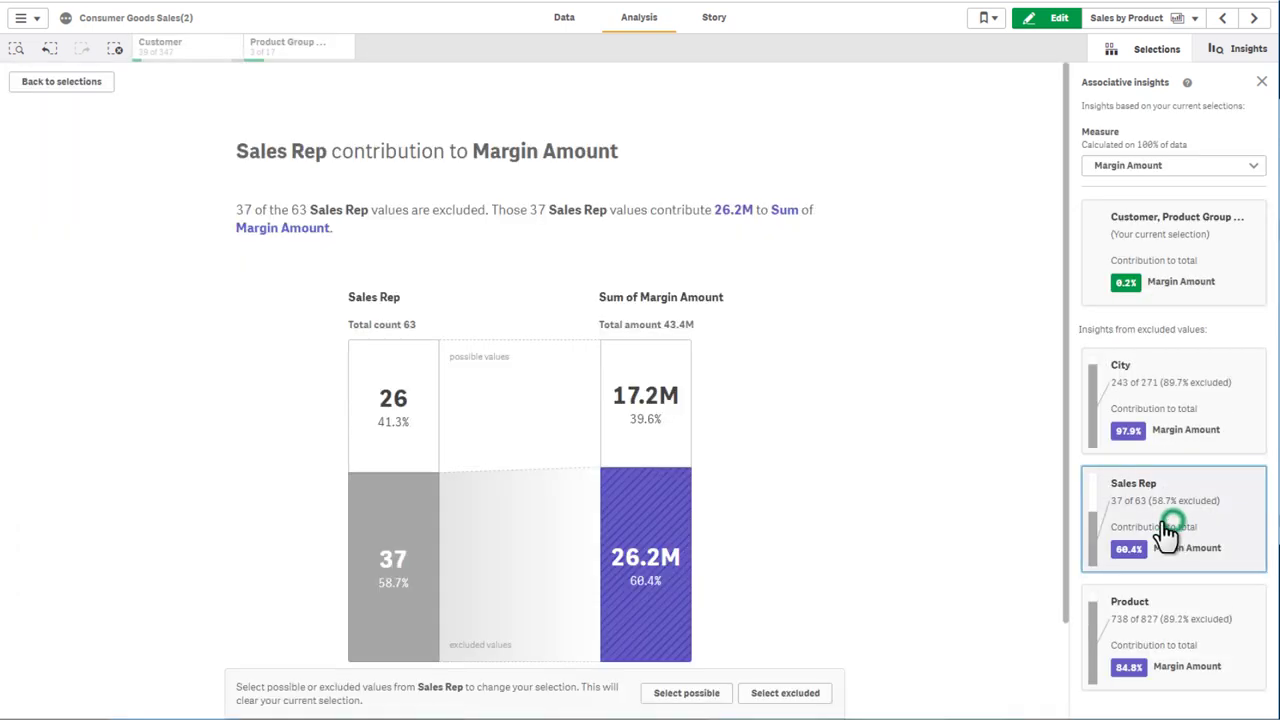